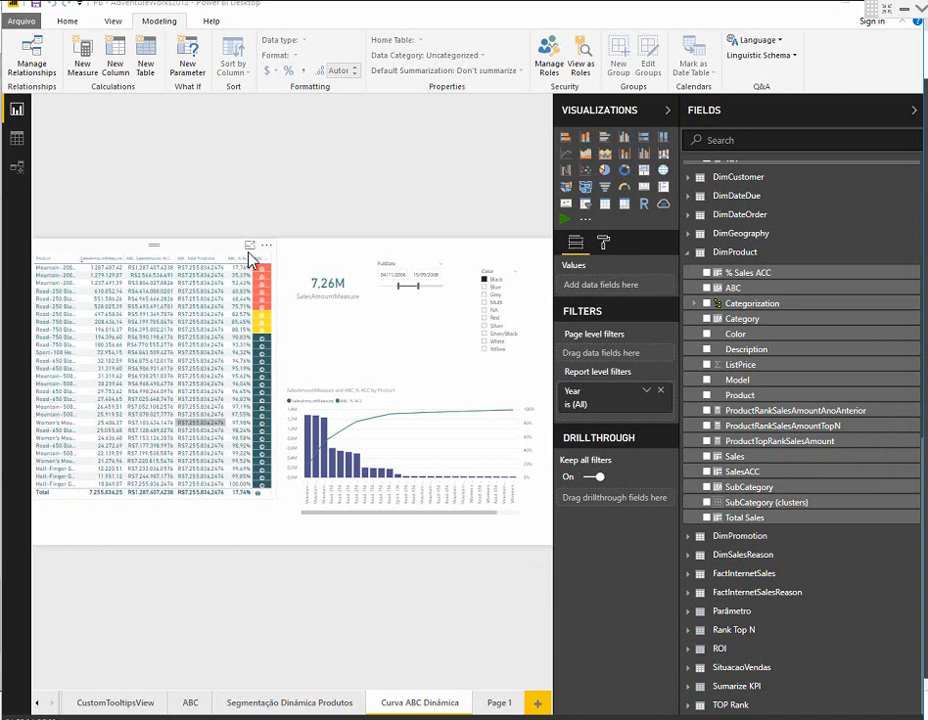
Enlarge the ABC product table to examine its accumulated sales, percentages and classes, and return to the report page.
click(249, 247)
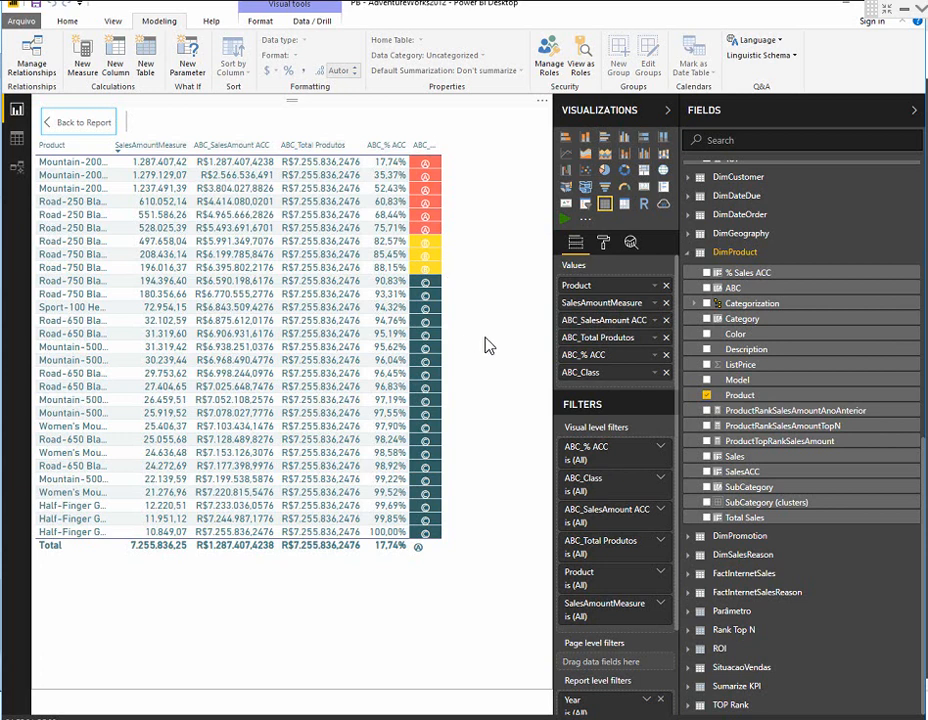
click(80, 123)
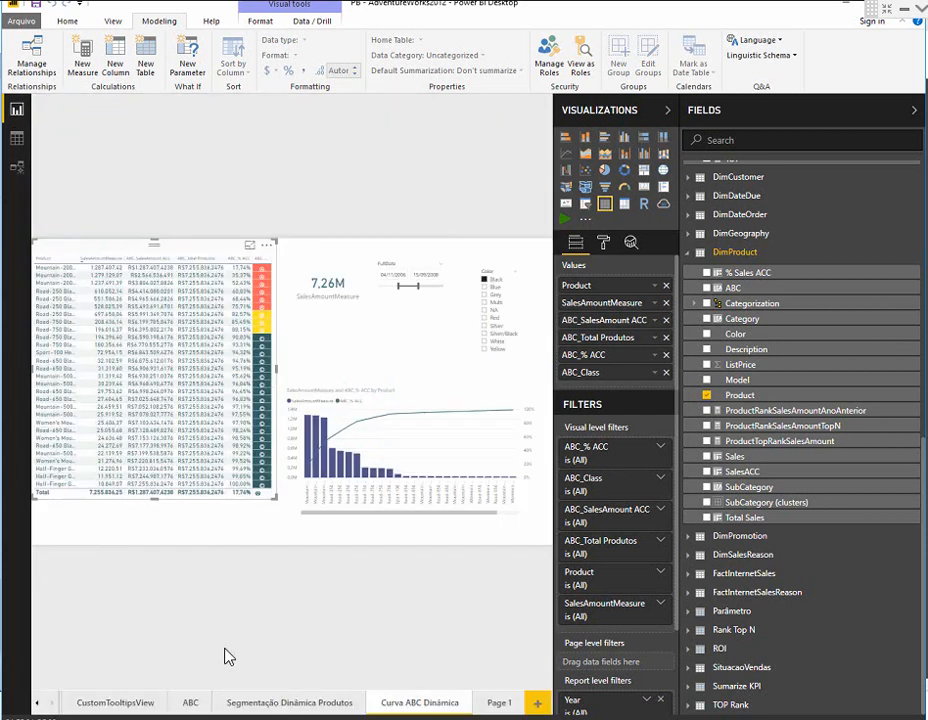
Add a calculated column named Venda ACC to the DimProduct table in the data view.
click(497, 703)
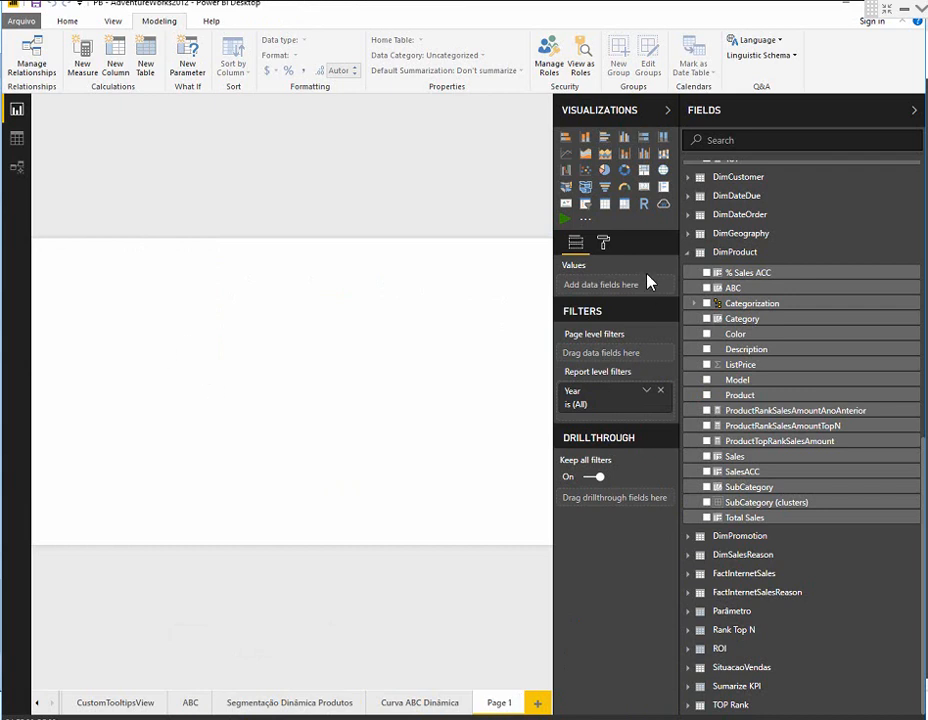
right_click(919, 261)
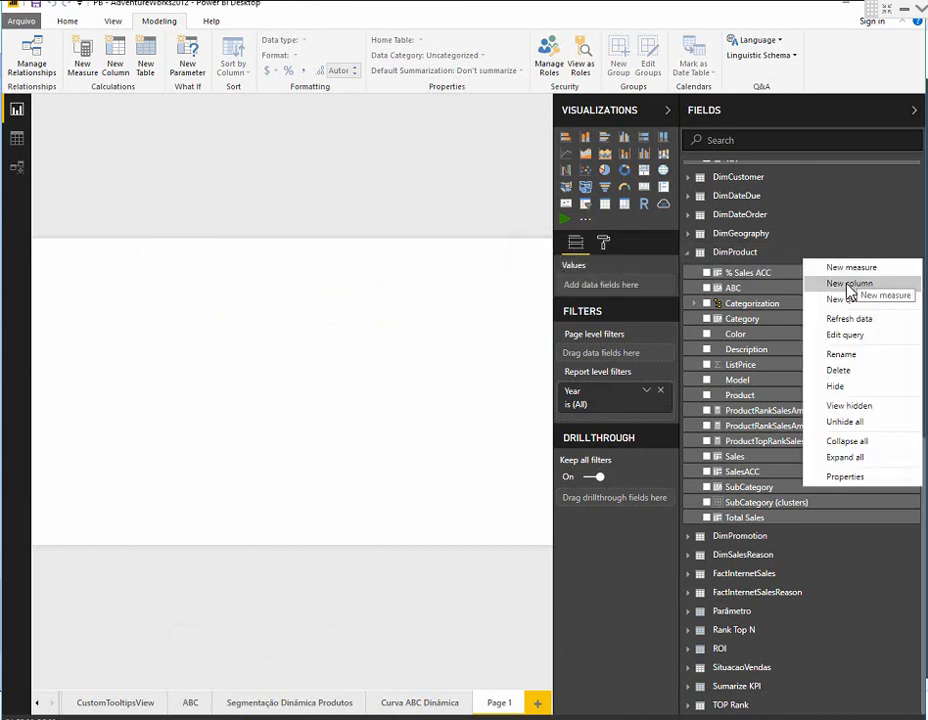
click(16, 140)
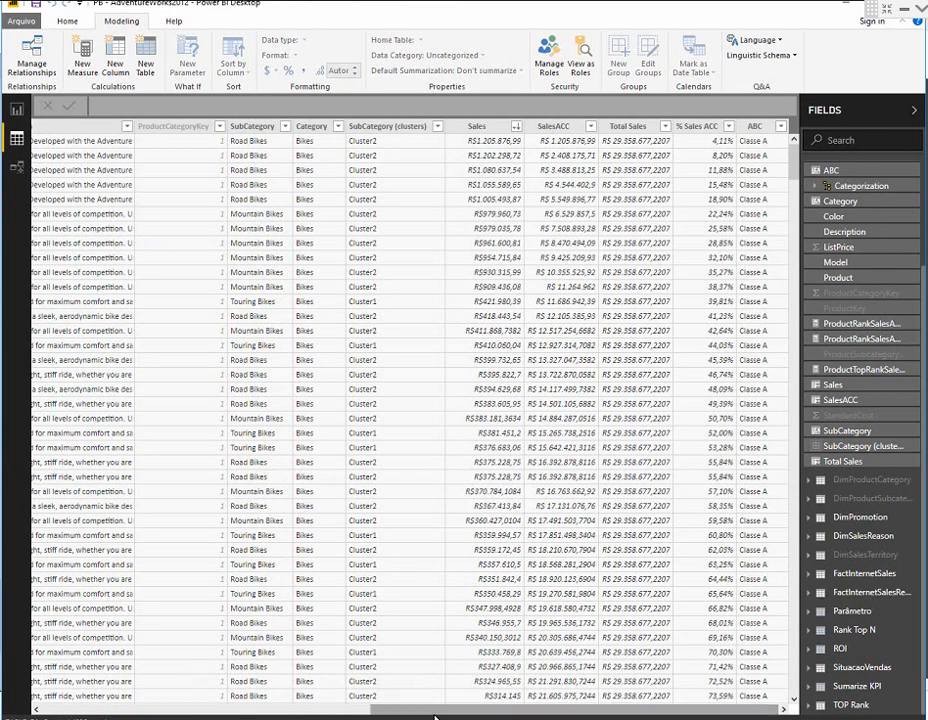
click(116, 63)
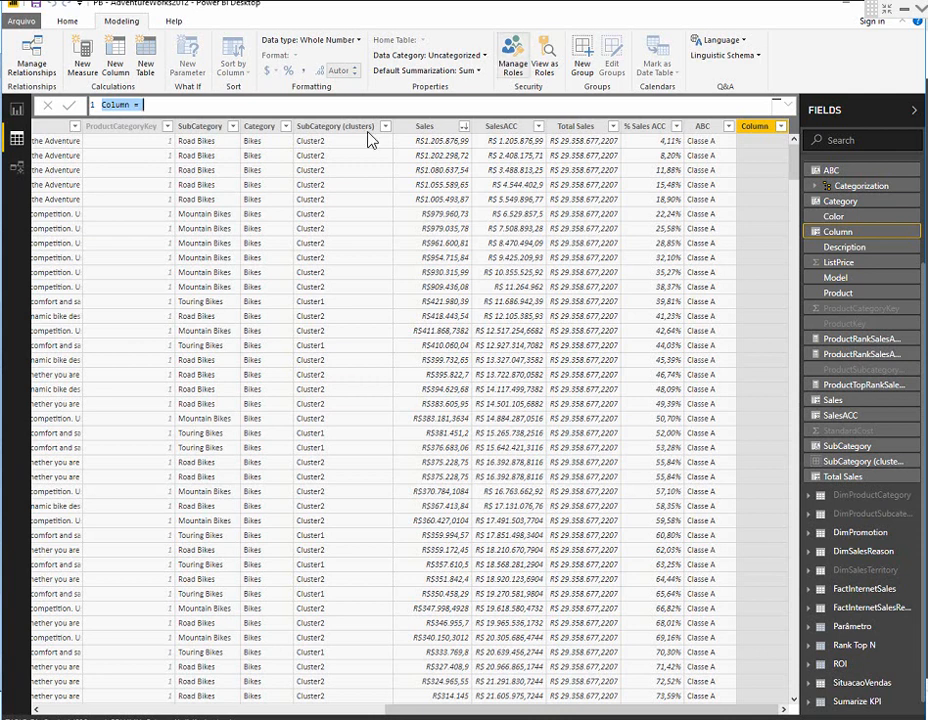
double_click(112, 108)
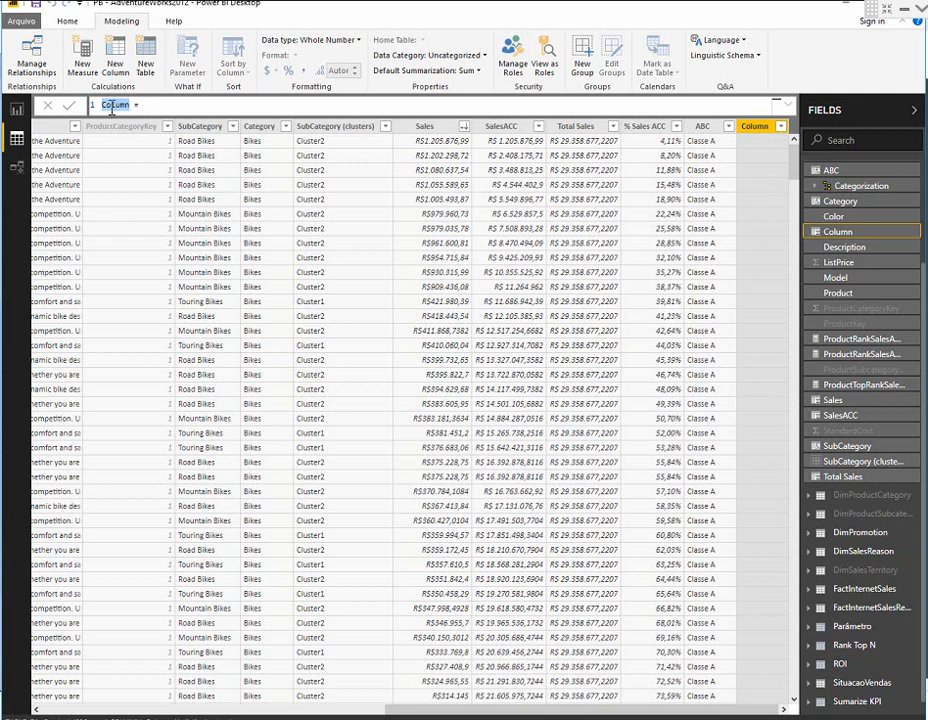
text(VEnda ACC)
Declare a variable named VendaAtual on the third line of the Venda ACC formula, after a blank line.
key(shift+Return)
key(shift+Return)
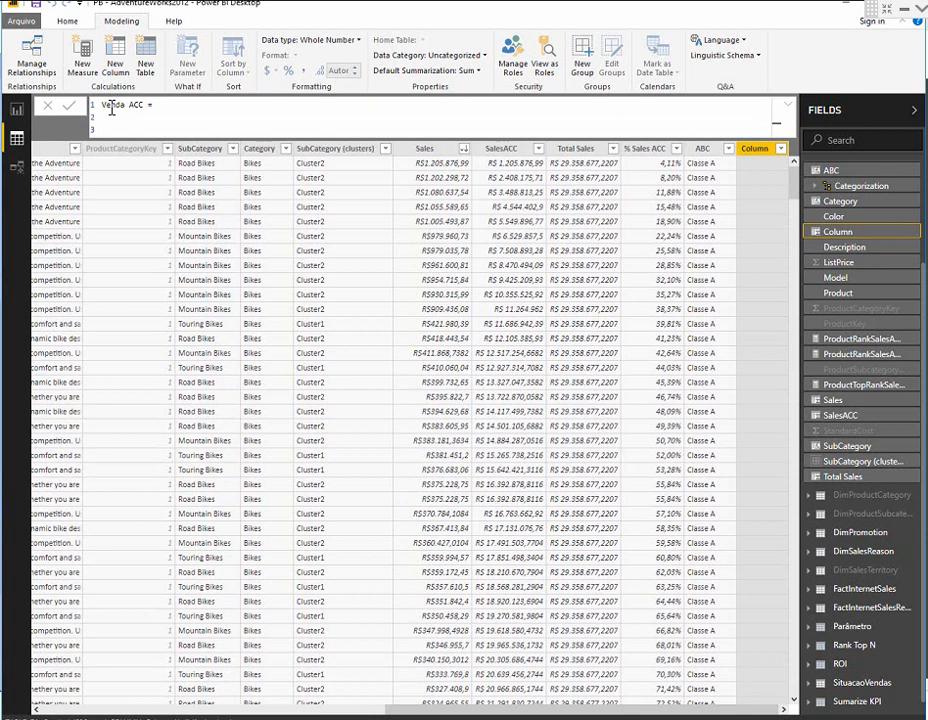
text(VAR)
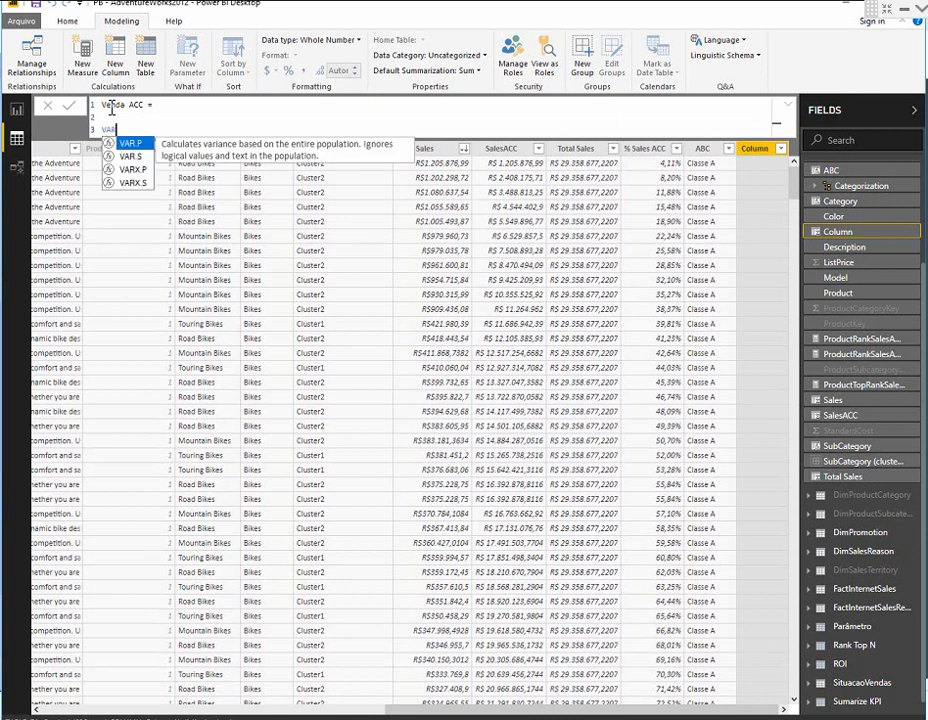
text( VEnd)
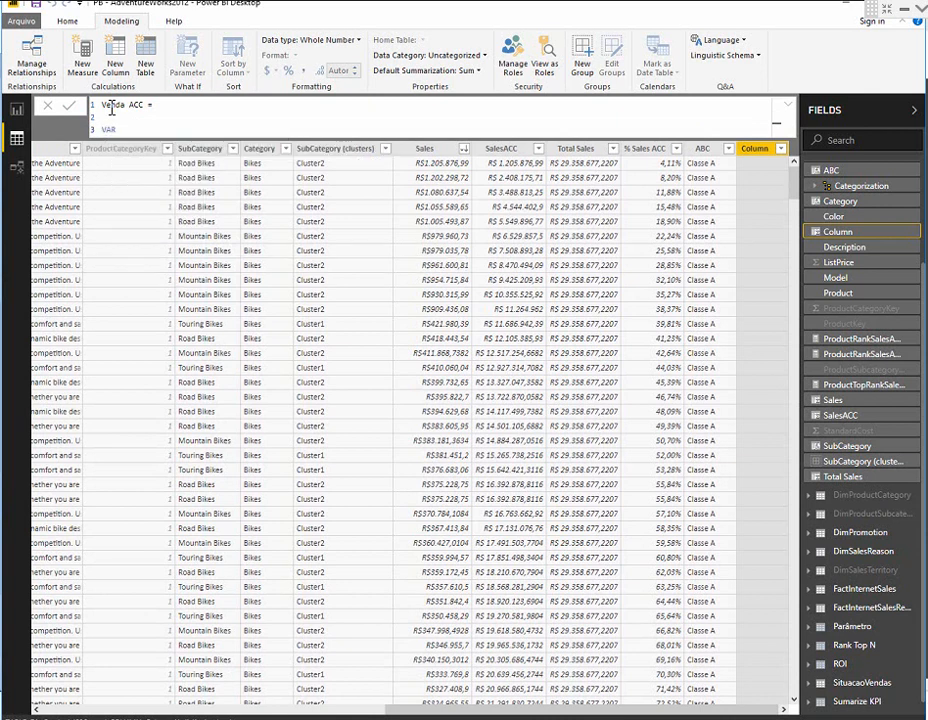
key(BackSpace)
key(BackSpace)
key(BackSpace)
text(endaAtual)
Assign the [SalesAmountMeasure] measure to the VendaAtual variable.
text([)
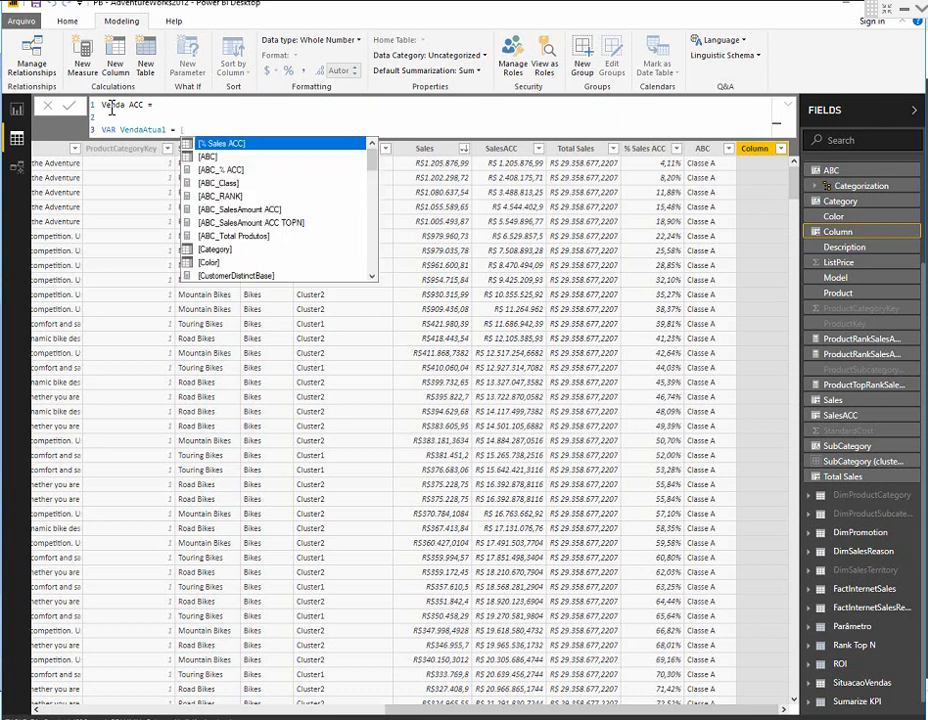
text(Sales)
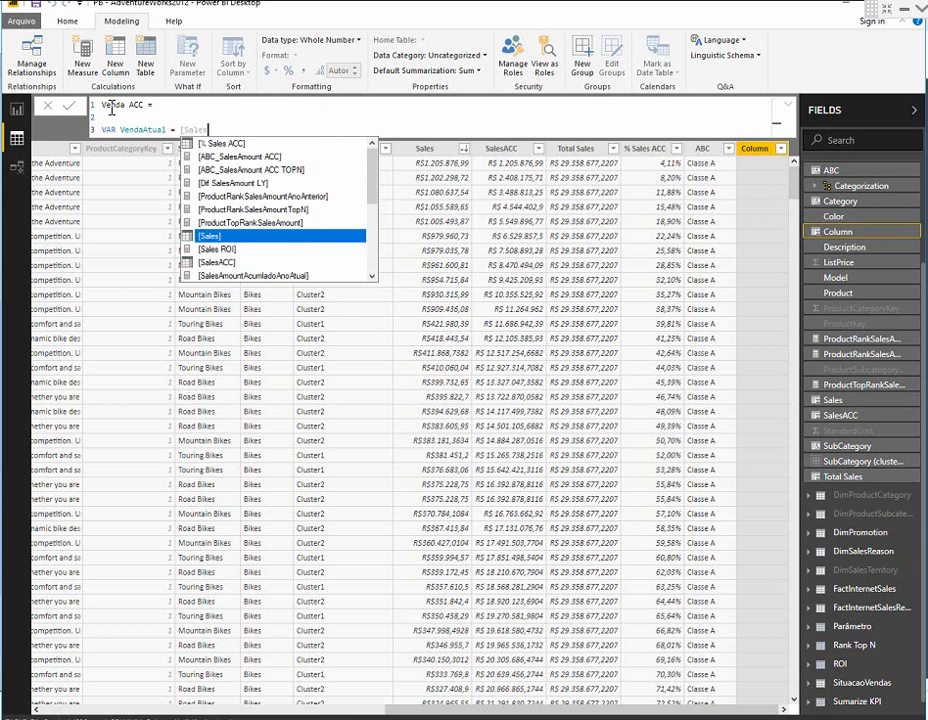
text(A)
key(BackSpace)
key(Down)
key(Down)
key(Down)
key(Down)
key(Down)
key(Down)
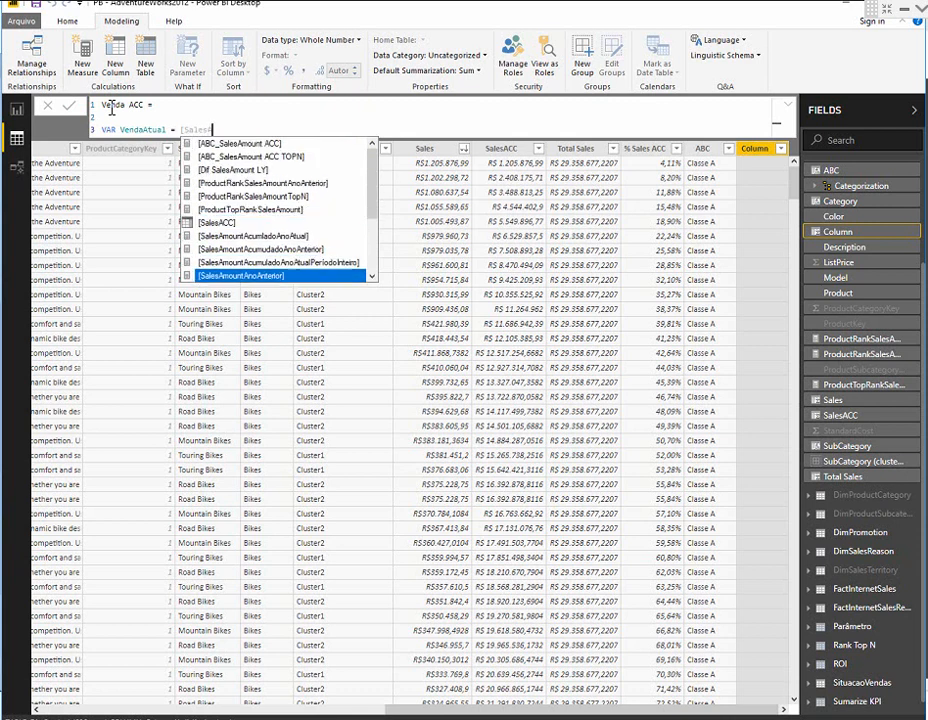
key(Tab)
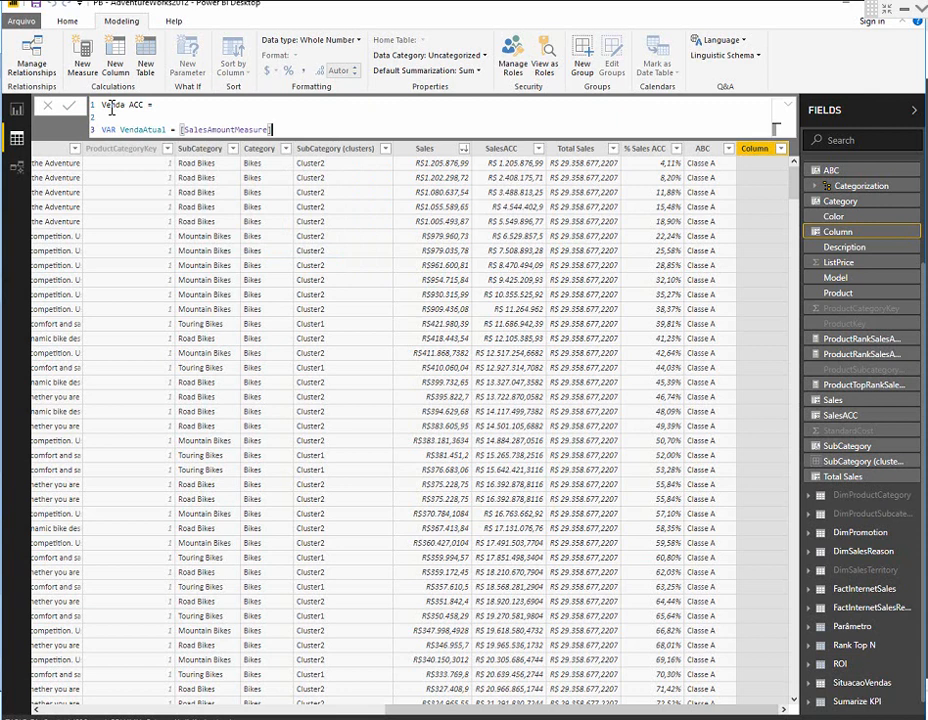
Add a RETURN clause below the variable and open a CALCULATE function under it, separated by blank lines.
key(shift+Return)
key(shift+Return)
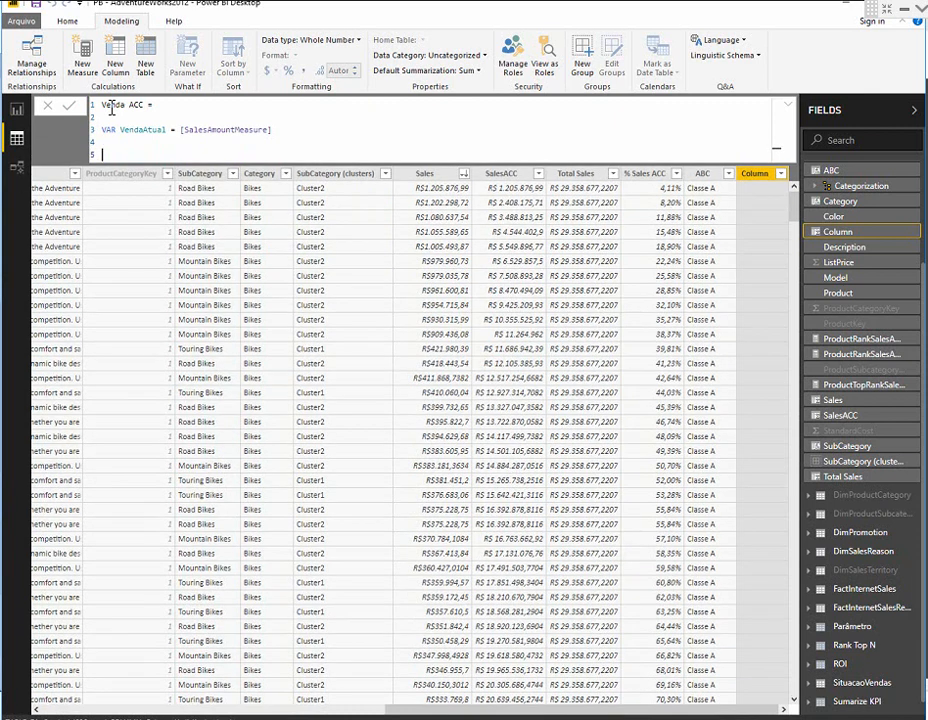
text(RETURN)
key(shift+Return)
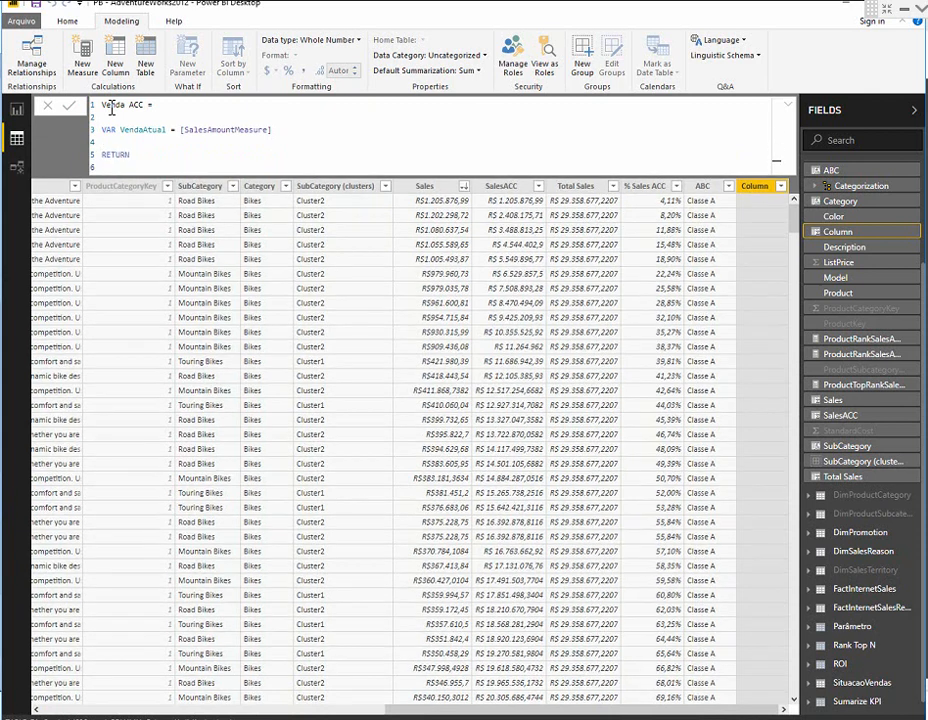
key(shift+Return)
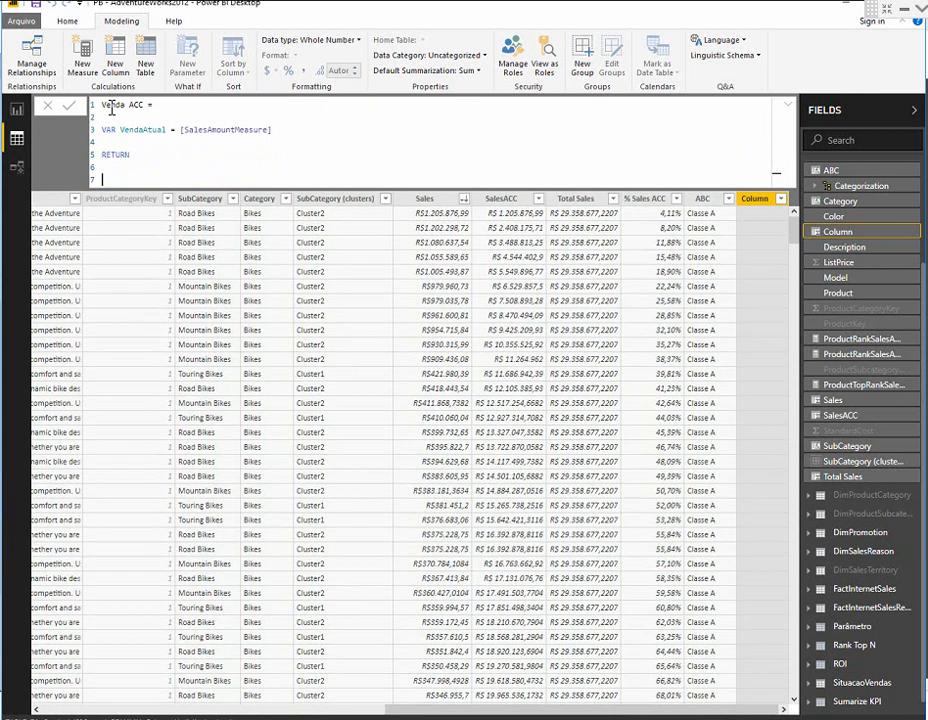
text(CALCULATE()
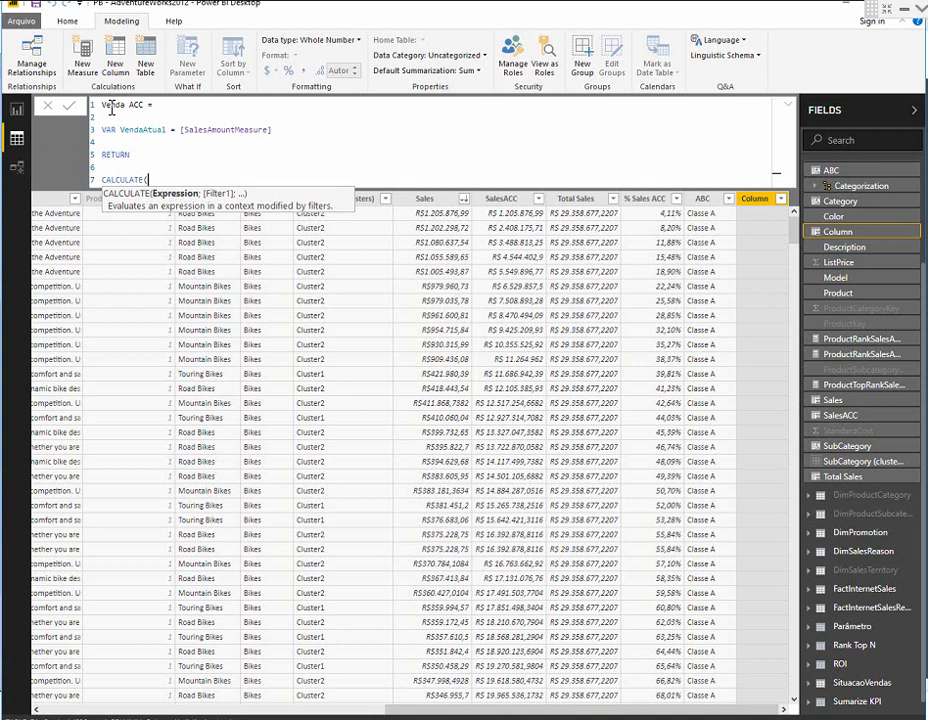
key(shift+Return)
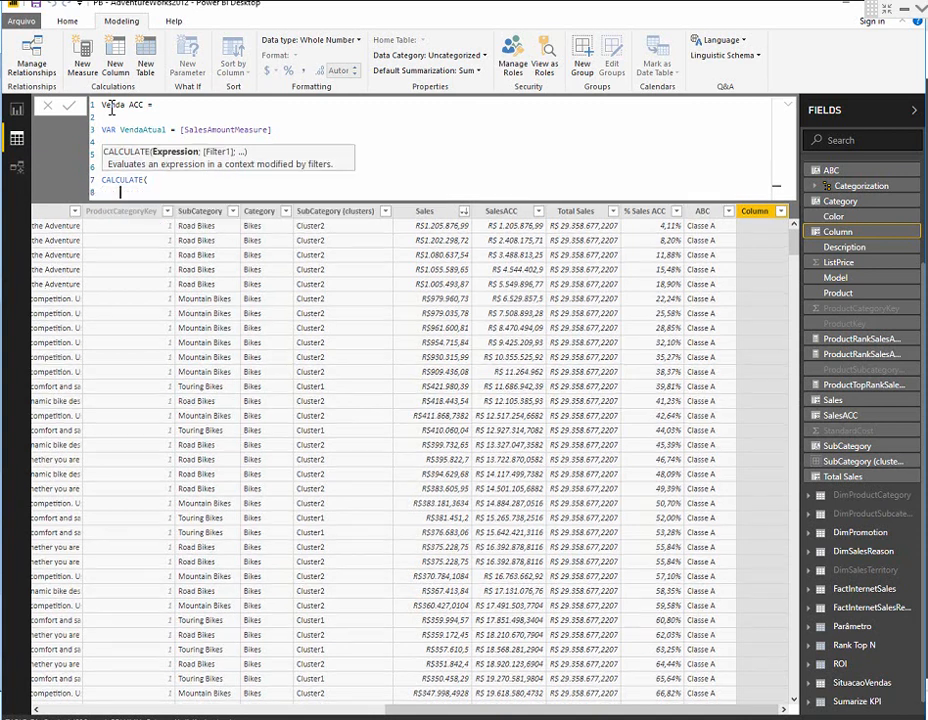
Enter [SalesAmountMeasure] as the expression argument of CALCULATE and start a new line for its filter.
text([Sa)
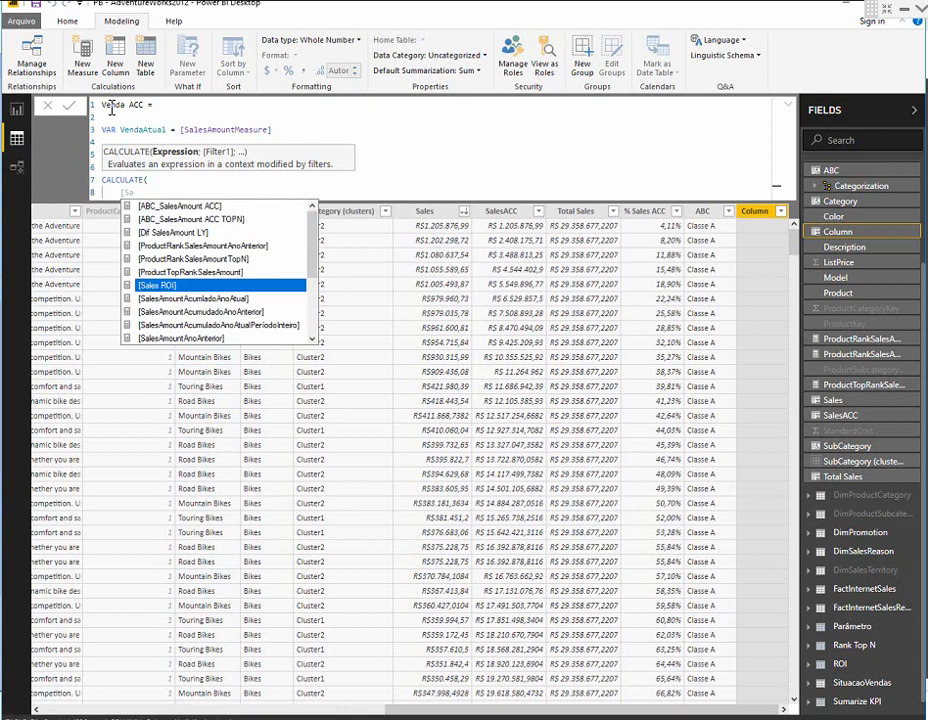
text(lesA)
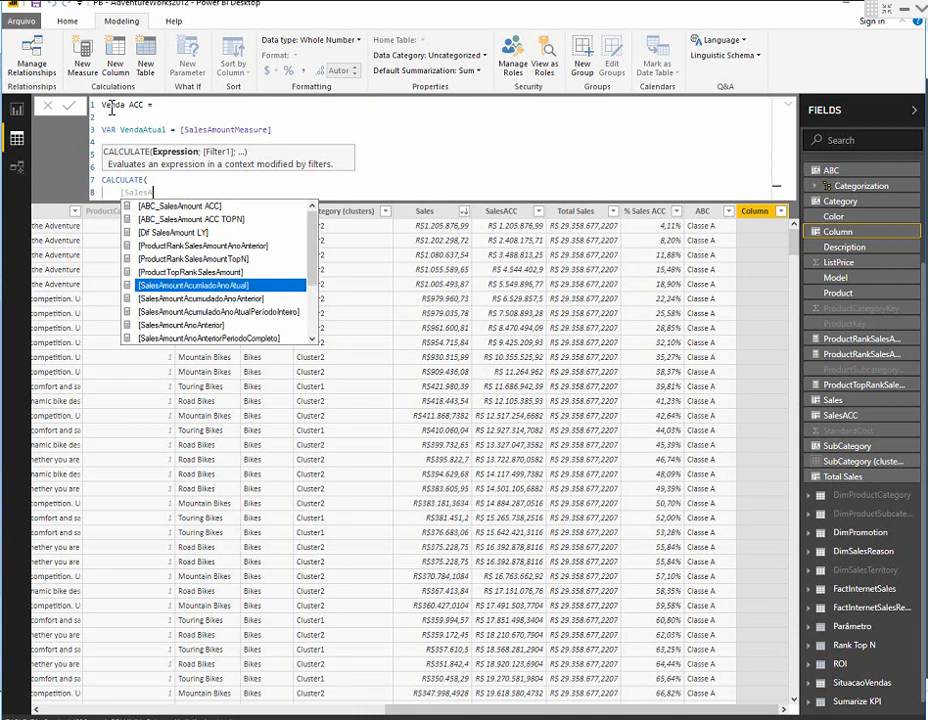
key(Down)
key(Down)
key(Down)
key(Down)
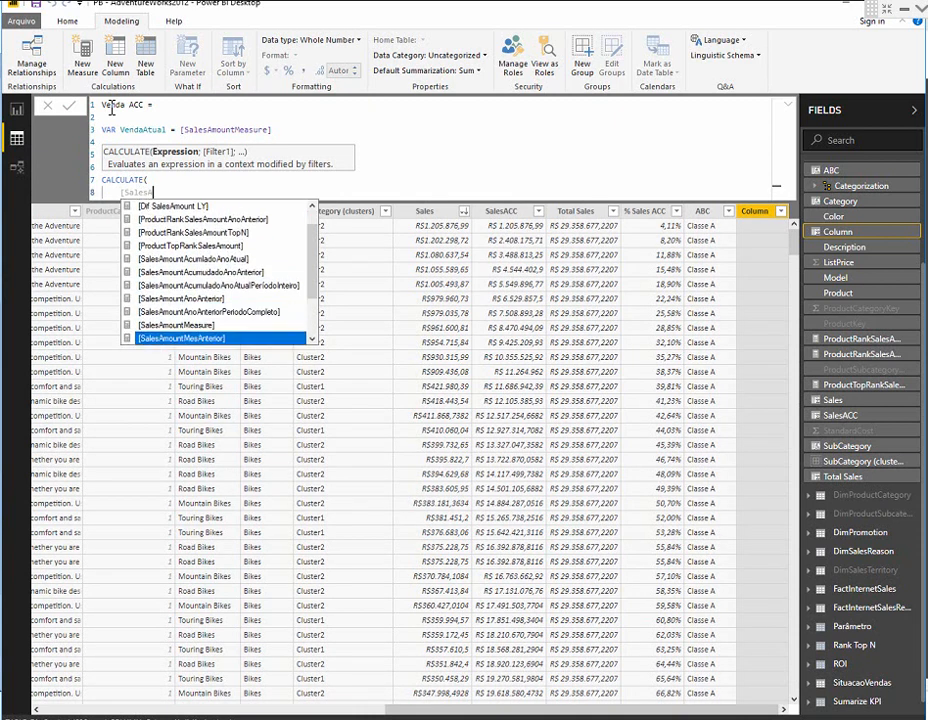
key(Tab)
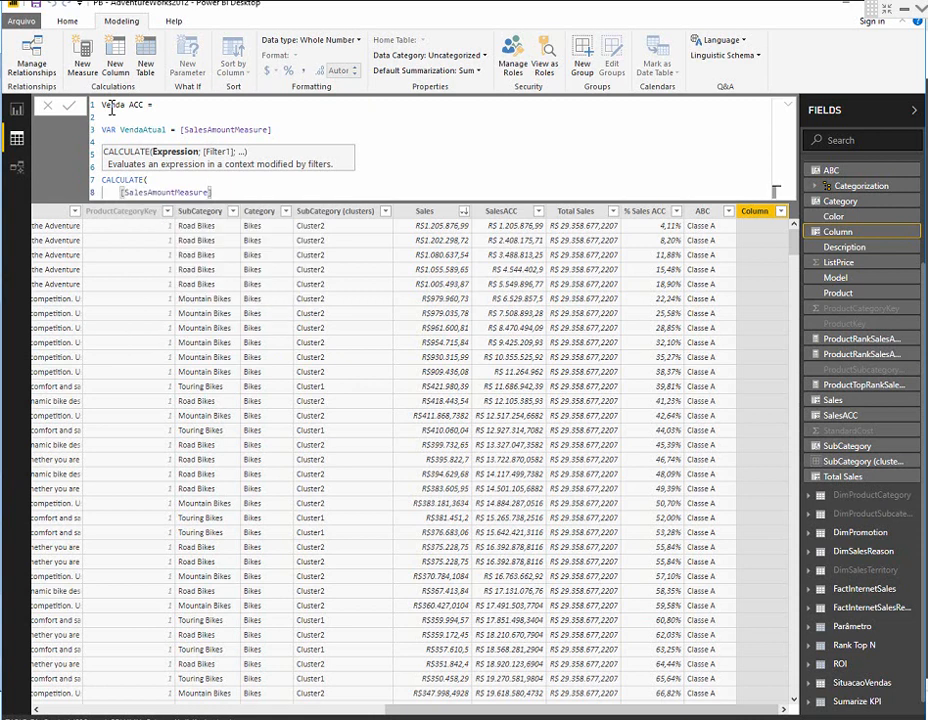
text(;)
key(shift+Return)
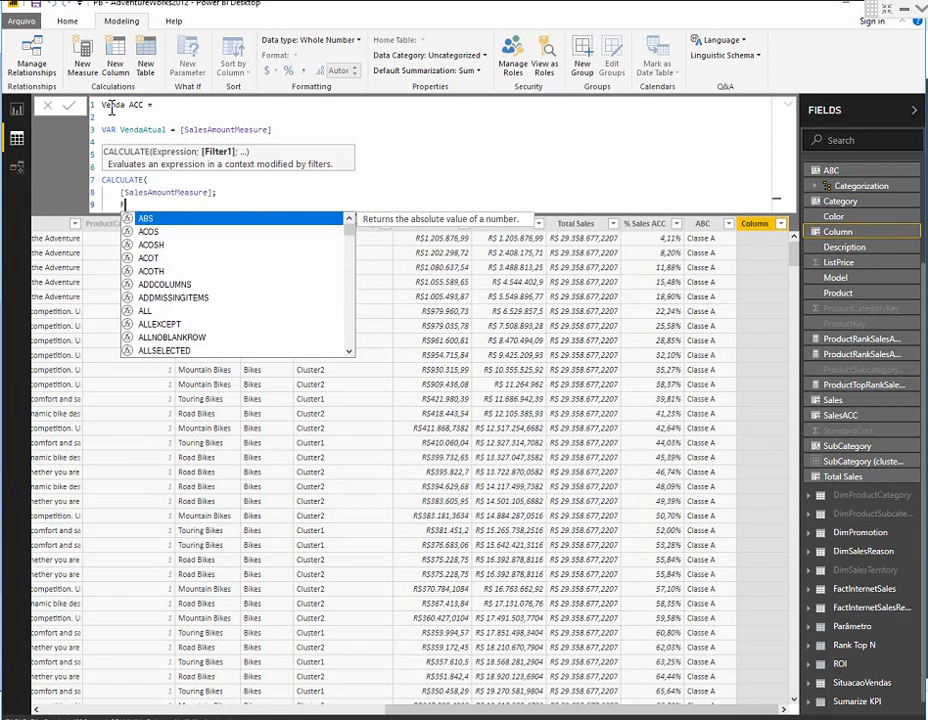
Add a FILTER function as the CALCULATE filter argument, with DimProduct as its table.
text(FILTER()
key(Tab)
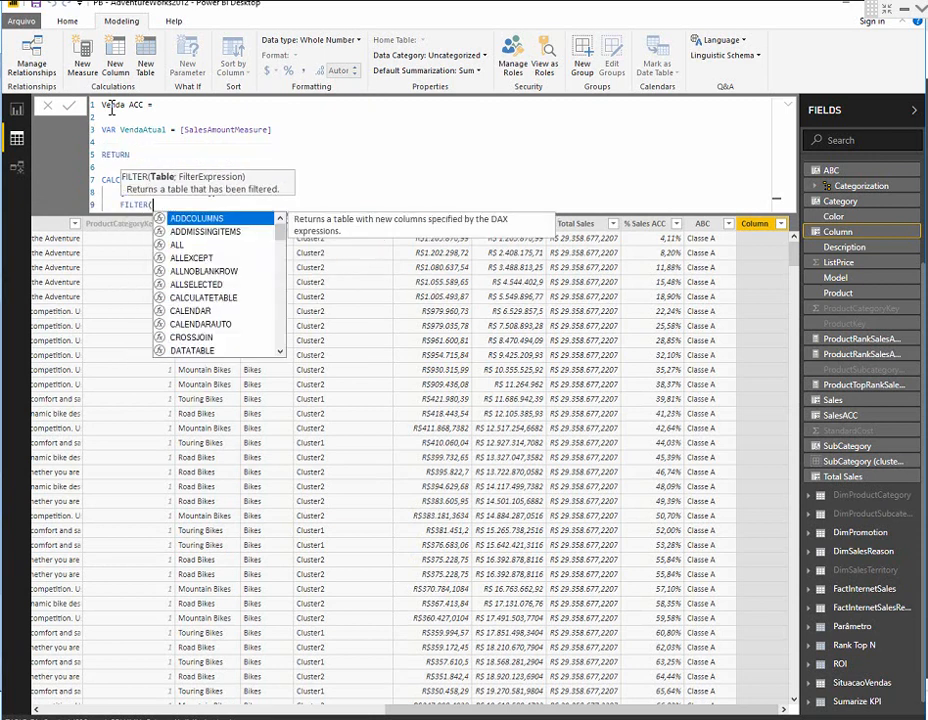
key(Escape)
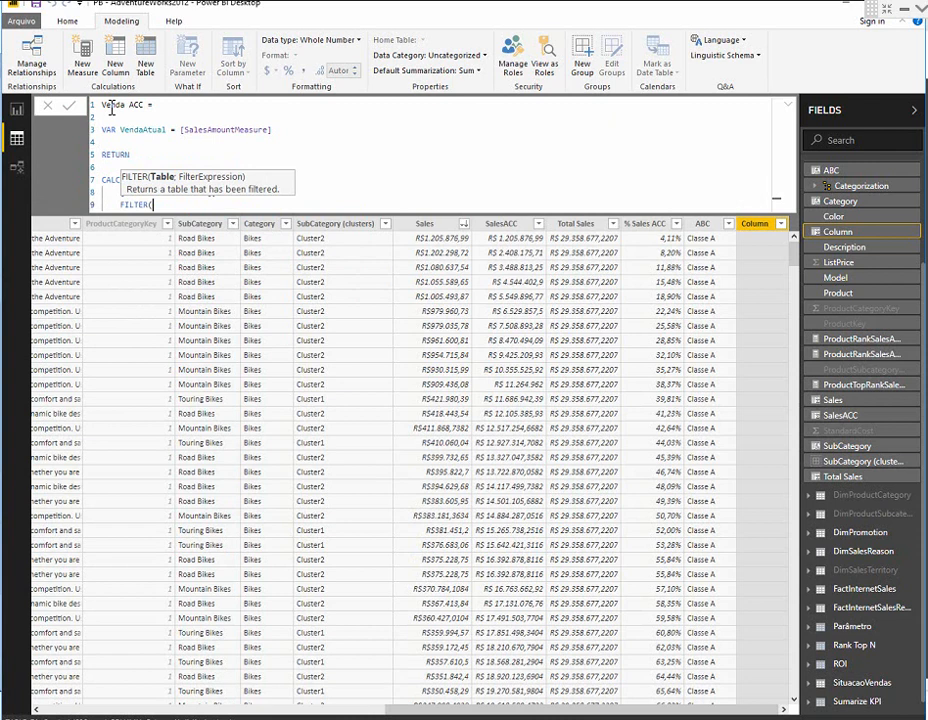
key(shift+Return)
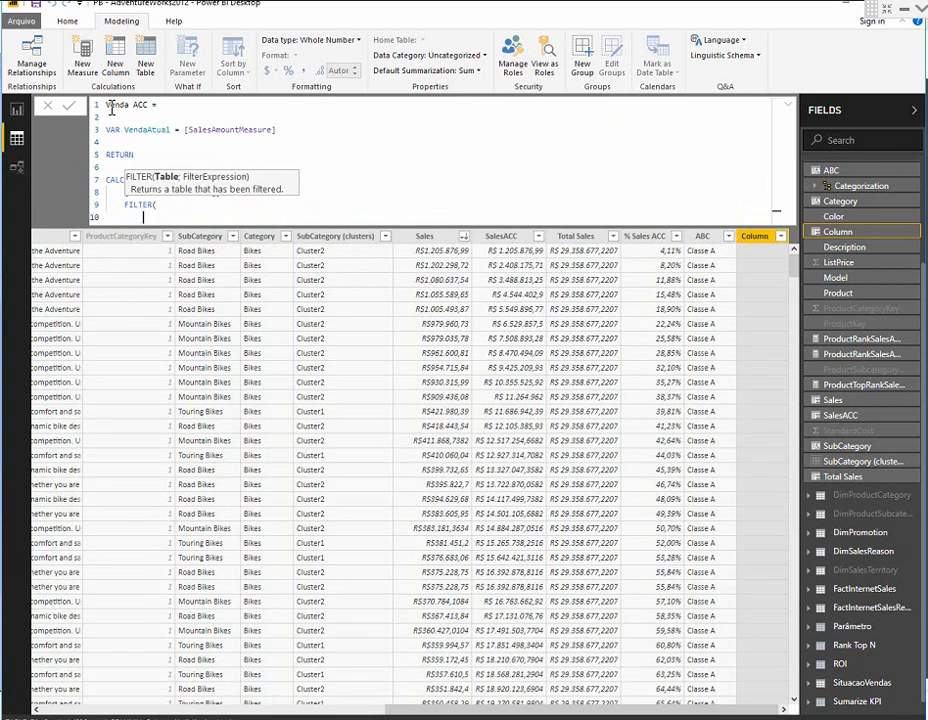
text(Dim)
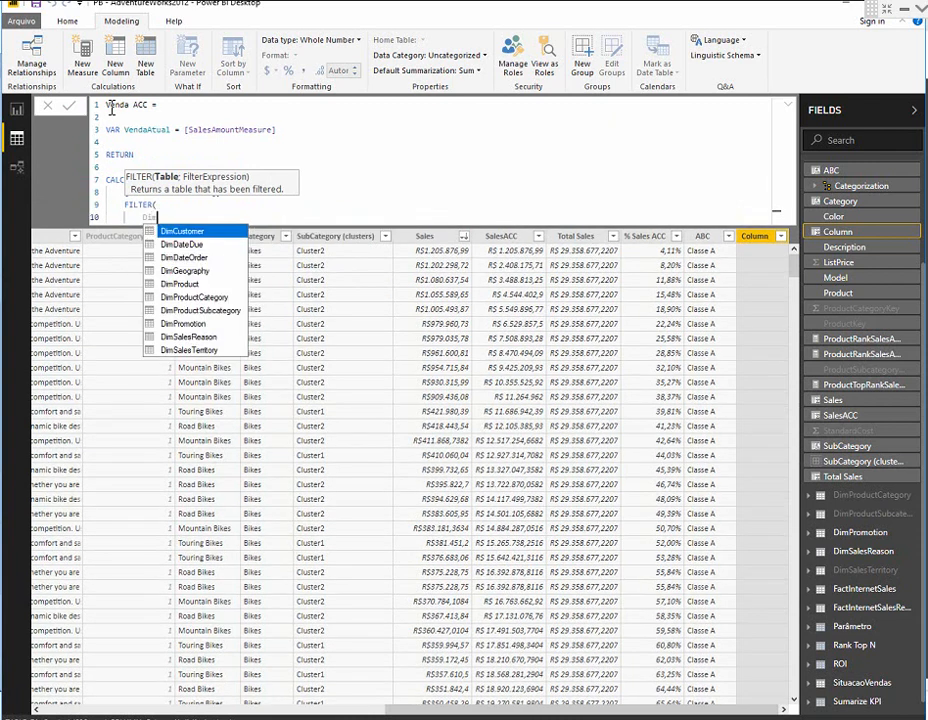
key(Down)
key(Down)
key(Down)
key(Down)
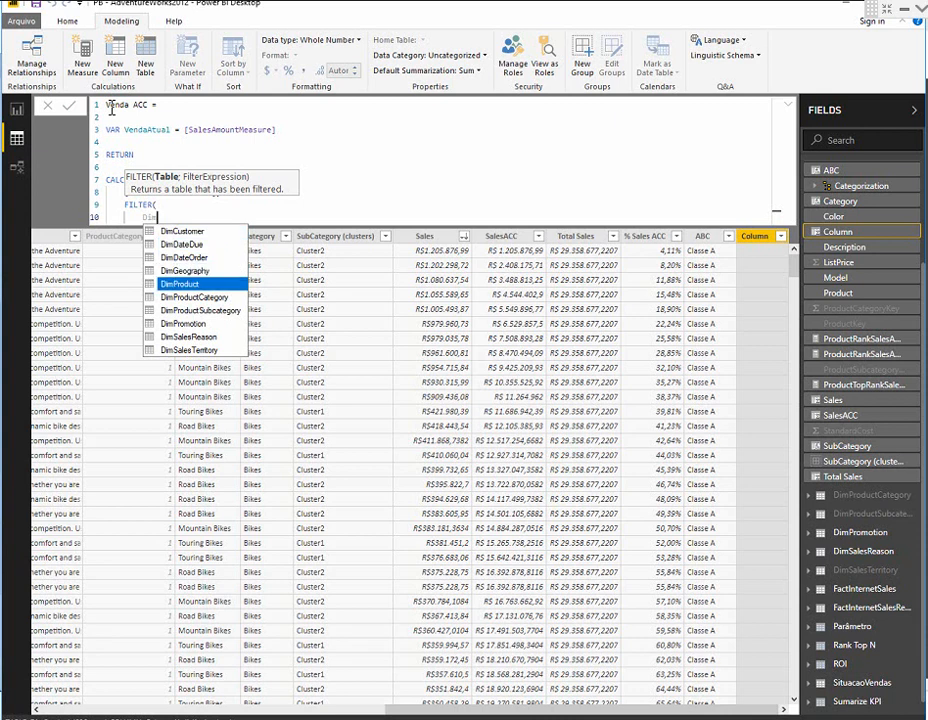
key(Tab)
text(;)
key(shift+Return)
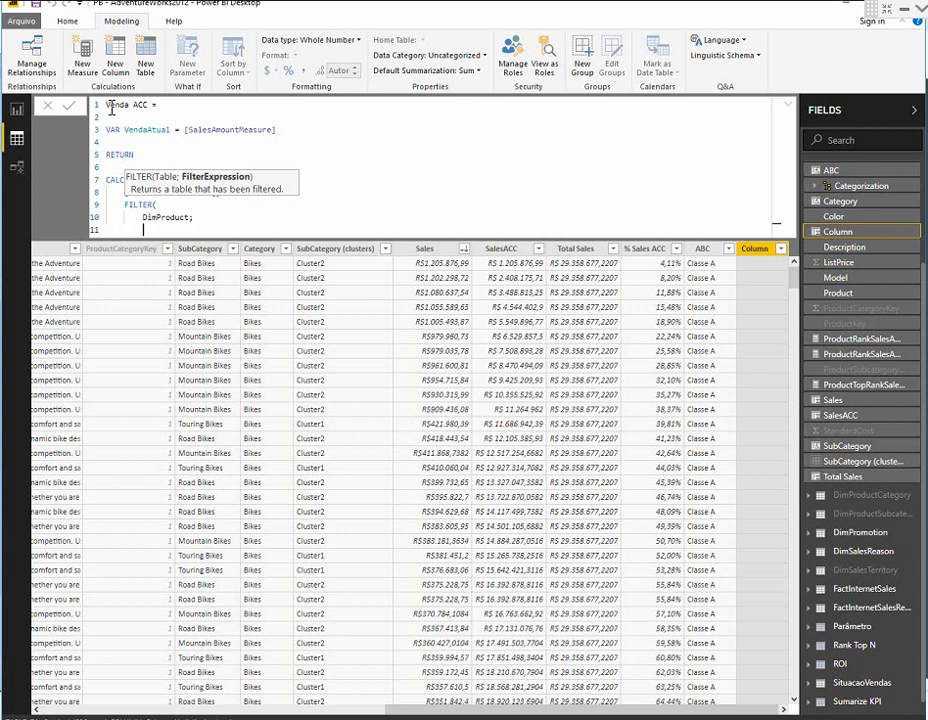
Enter the [SalesAmountMeasure] measure as the start of the FILTER condition, below DimProduct.
text([)
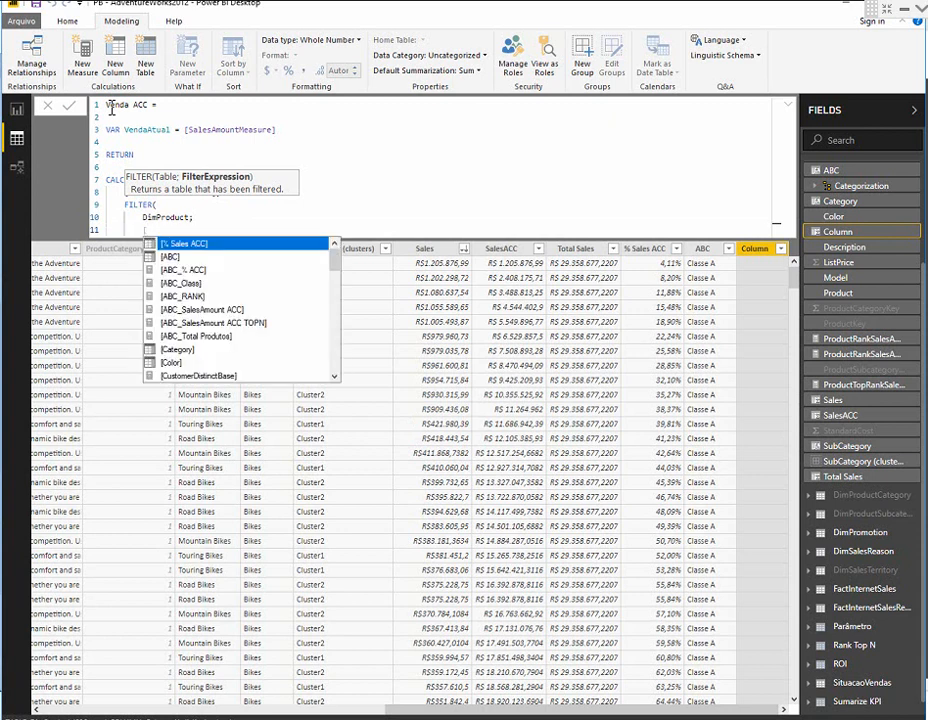
text(Sales)
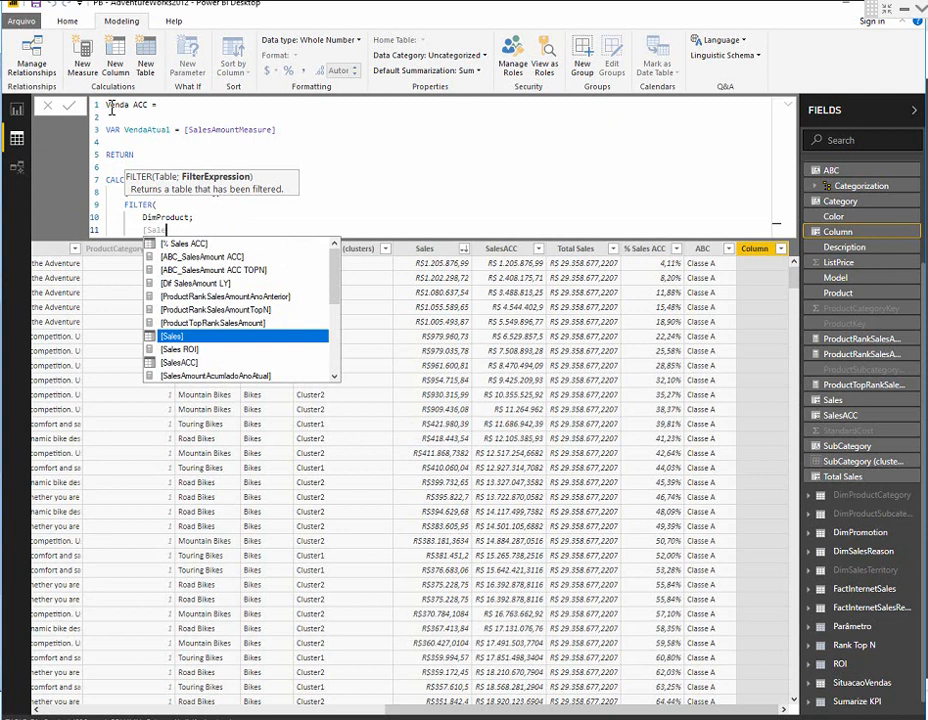
text(A)
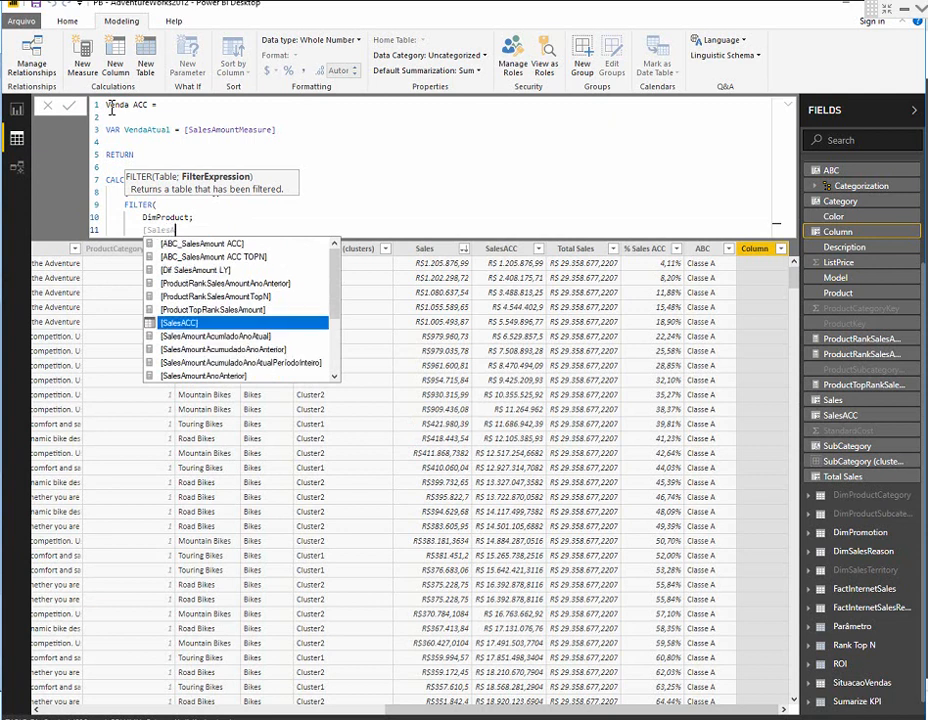
key(Down)
key(Down)
key(Down)
key(Down)
key(Down)
key(Down)
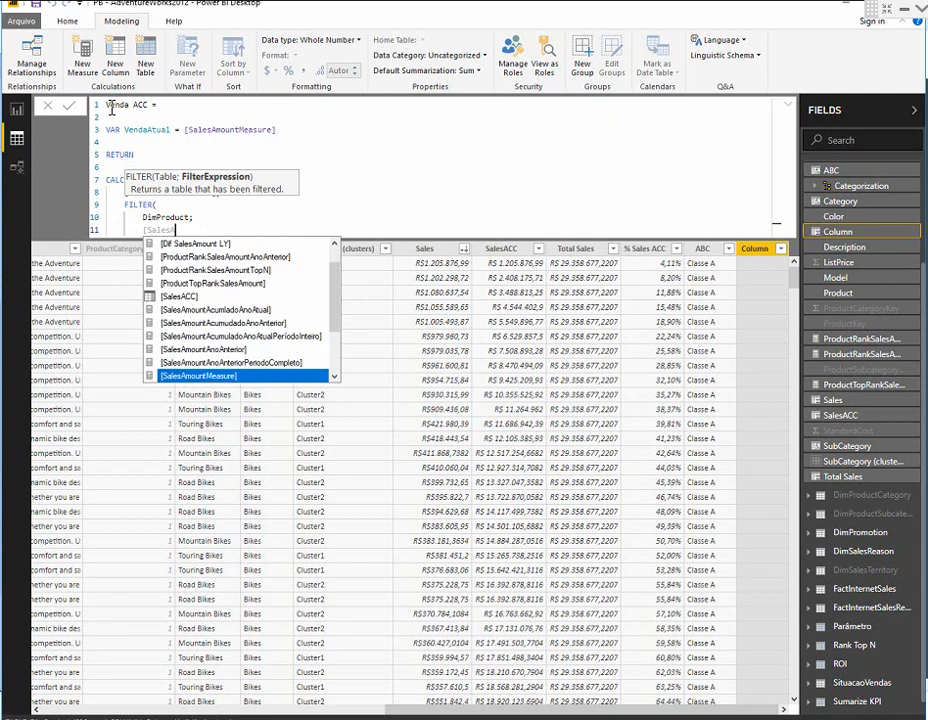
key(Tab)
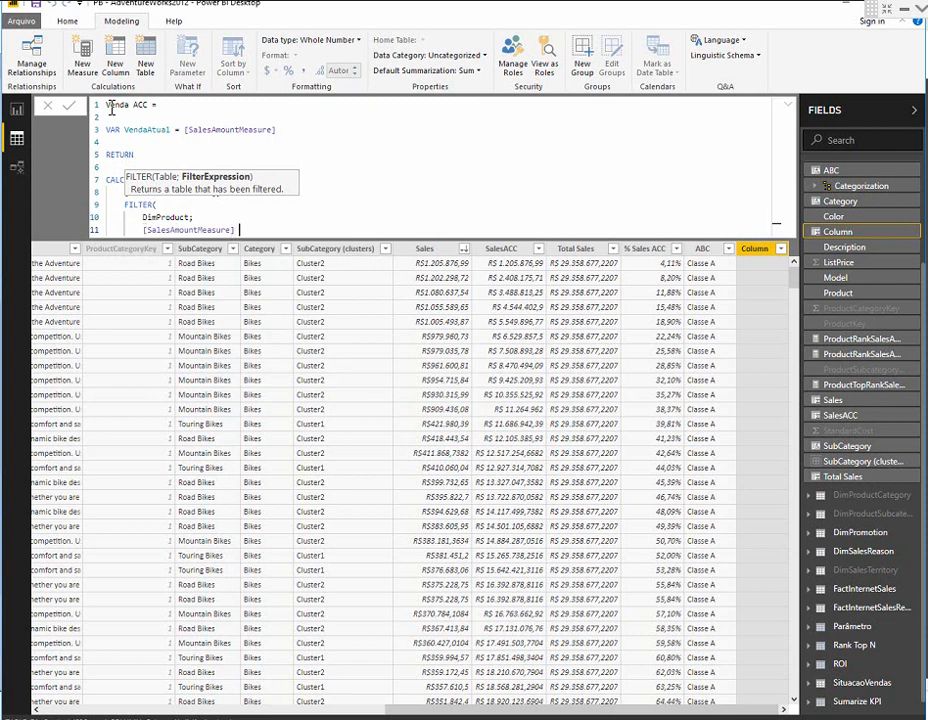
Complete the FILTER condition with >= VendaAtual and close the FILTER and CALCULATE functions on separate lines.
text(>= Ve)
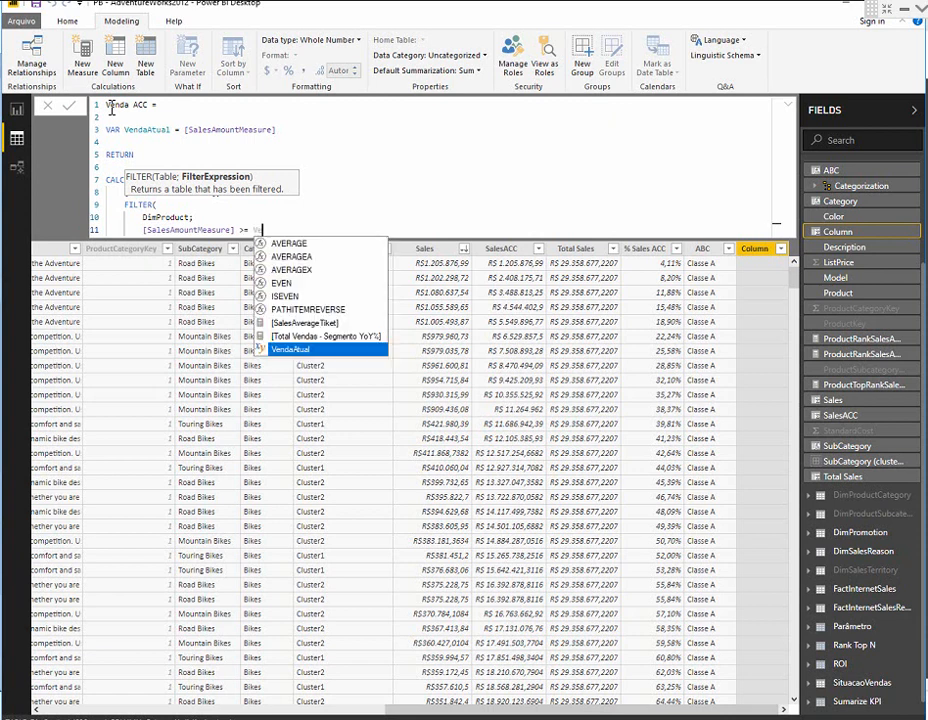
text(nda)
key(Tab)
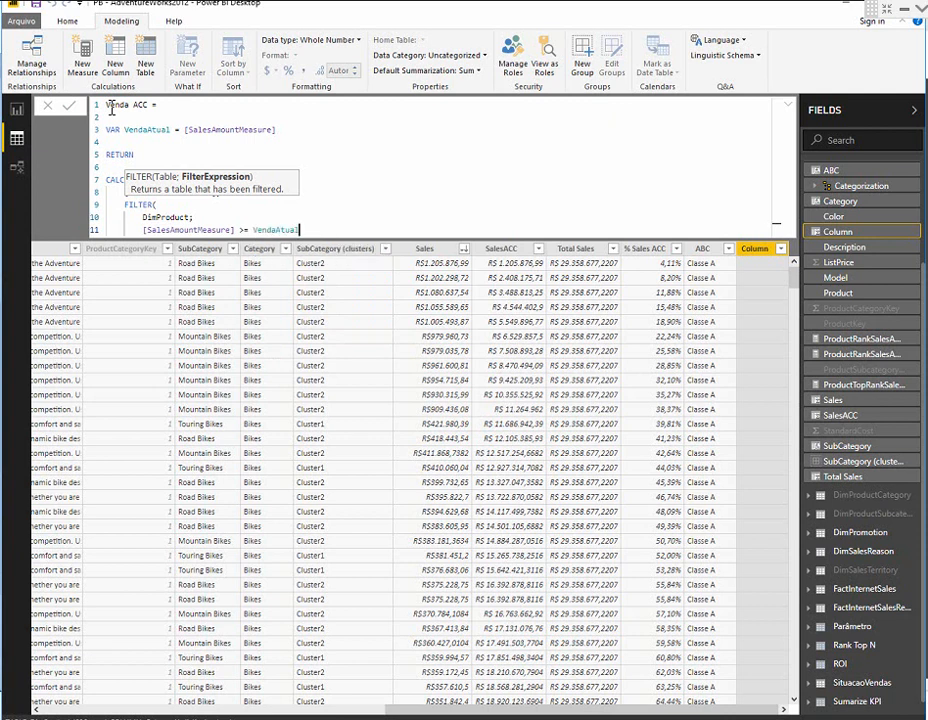
key(shift+Return)
text())
key(shift+Return)
text())
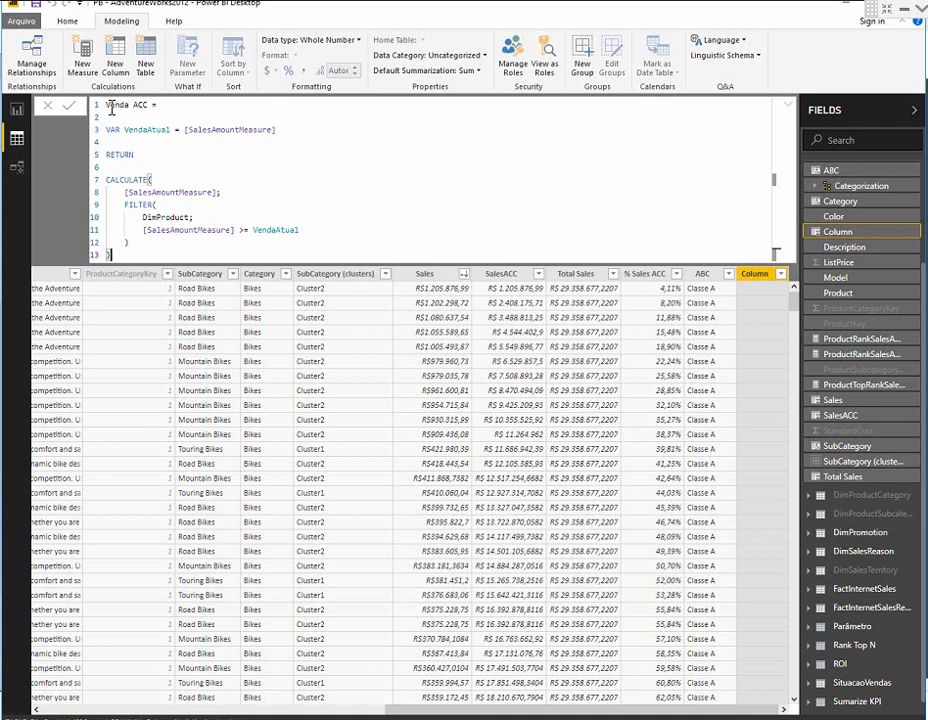
Open an IF function on a new line between RETURN and the CALCULATE function.
key(Up)
key(Up)
key(Up)
key(Up)
key(Up)
key(Up)
key(Return)
text(IF)
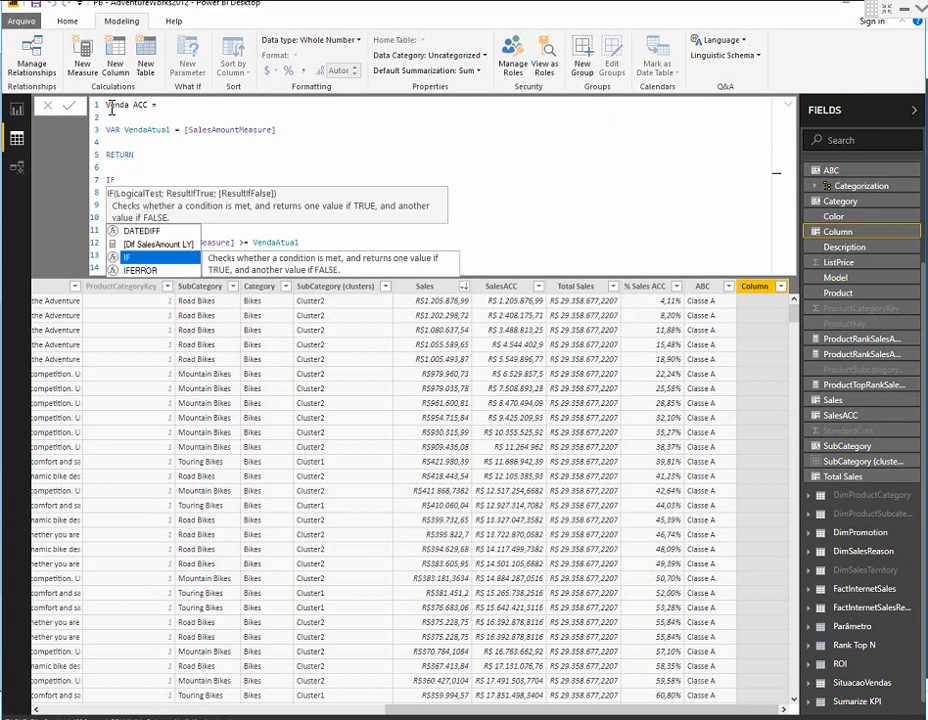
text(()
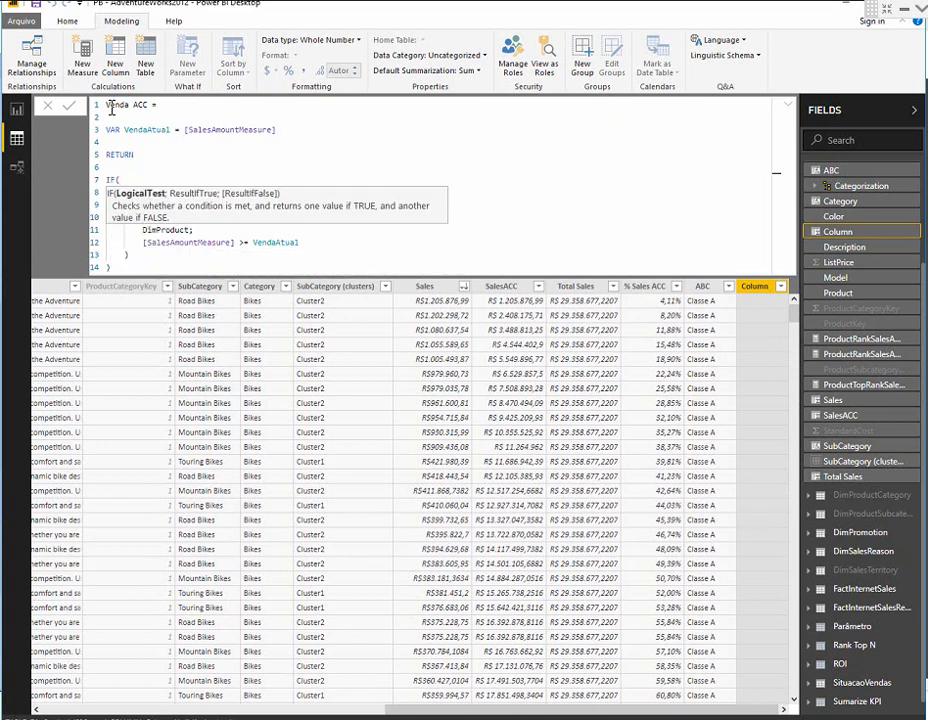
Enter VendaAtual > 0 as the logical test of the IF function, followed by the argument separator.
text( Sa)
key(BackSpace)
key(BackSpace)
text(VE)
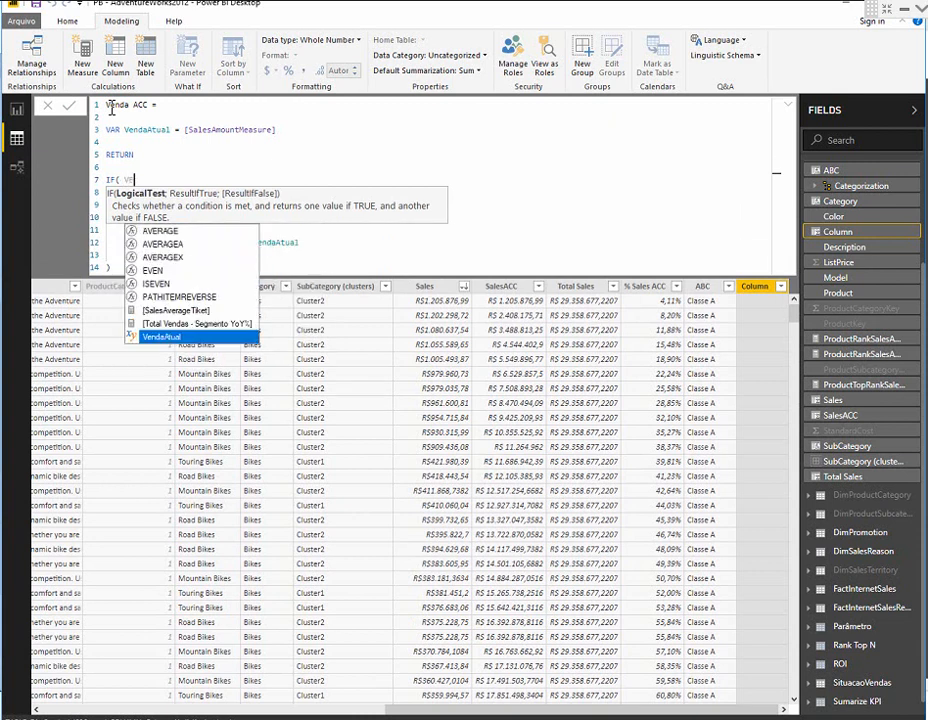
key(BackSpace)
text(enda)
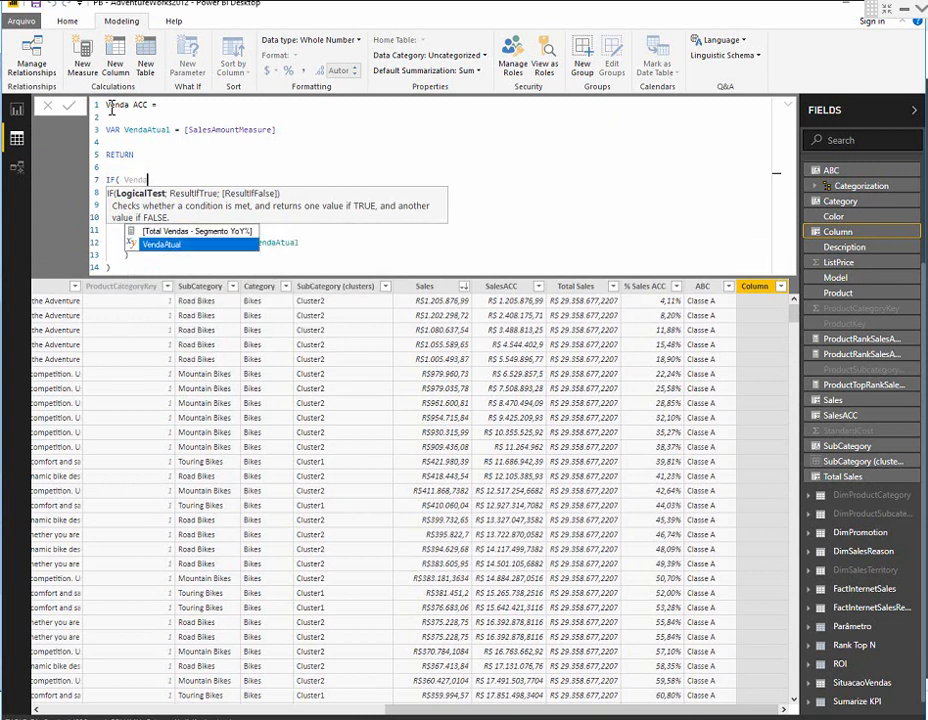
key(Tab)
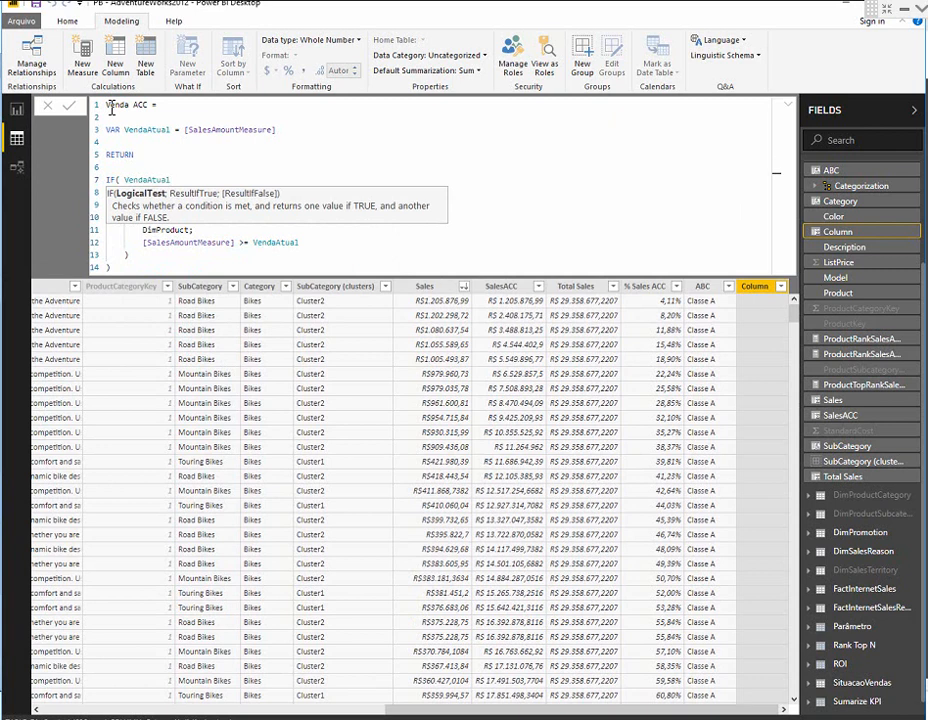
text(> 0;)
Close the IF function with a parenthesis on its own line below the CALCULATE block.
key(Down)
key(Down)
key(Down)
key(Down)
key(Down)
key(Down)
key(Down)
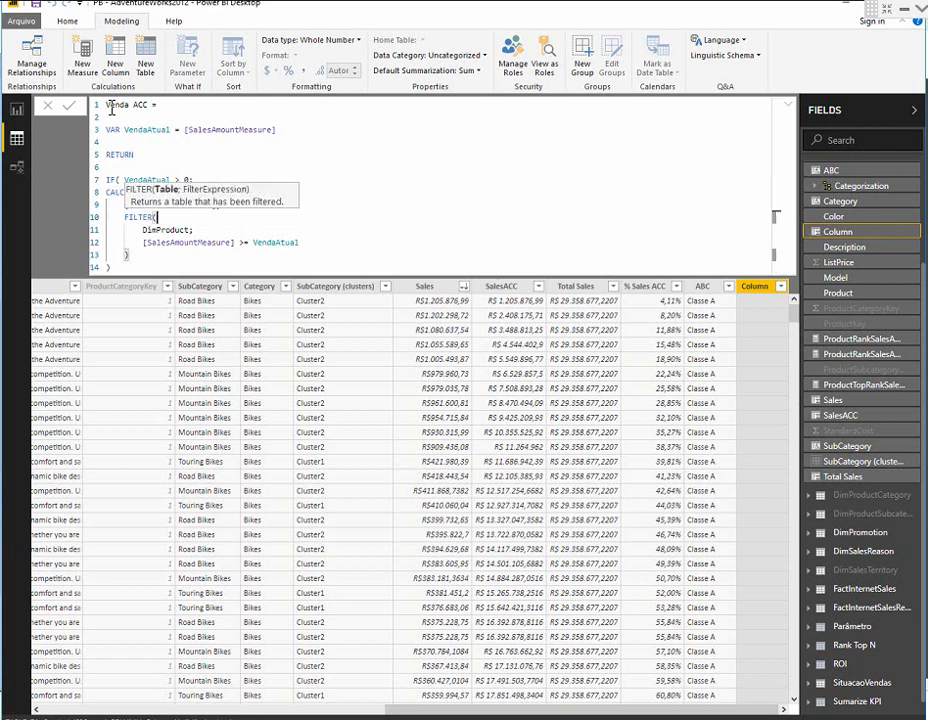
key(shift+Return)
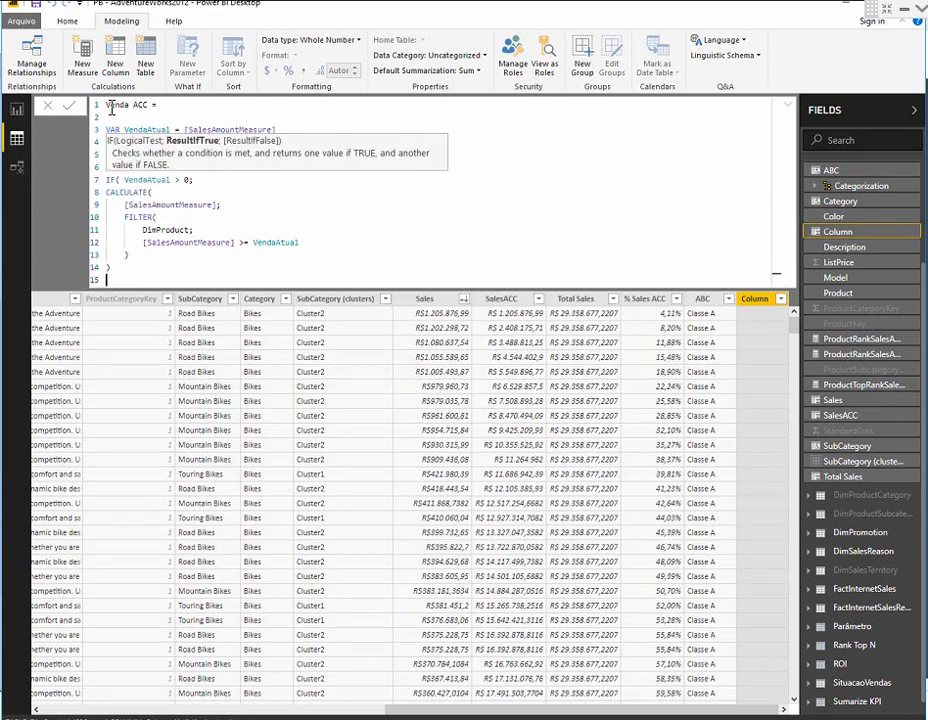
text())
Indent the whole CALCULATE block one level inside the IF function and commit the Venda ACC formula.
key(Up)
key(Up)
key(Up)
key(Up)
key(Up)
key(Up)
key(Up)
key(Home)
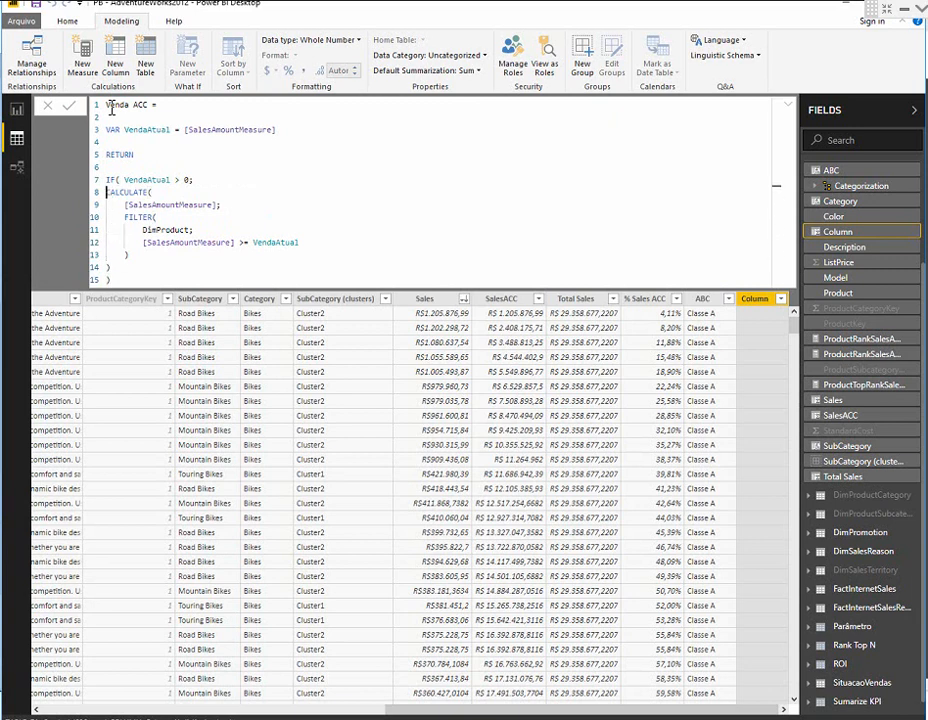
key(shift+Down)
key(shift+Down)
key(shift+Down)
key(shift+Down)
key(shift+Down)
key(shift+Down)
key(shift+End)
key(Delete)
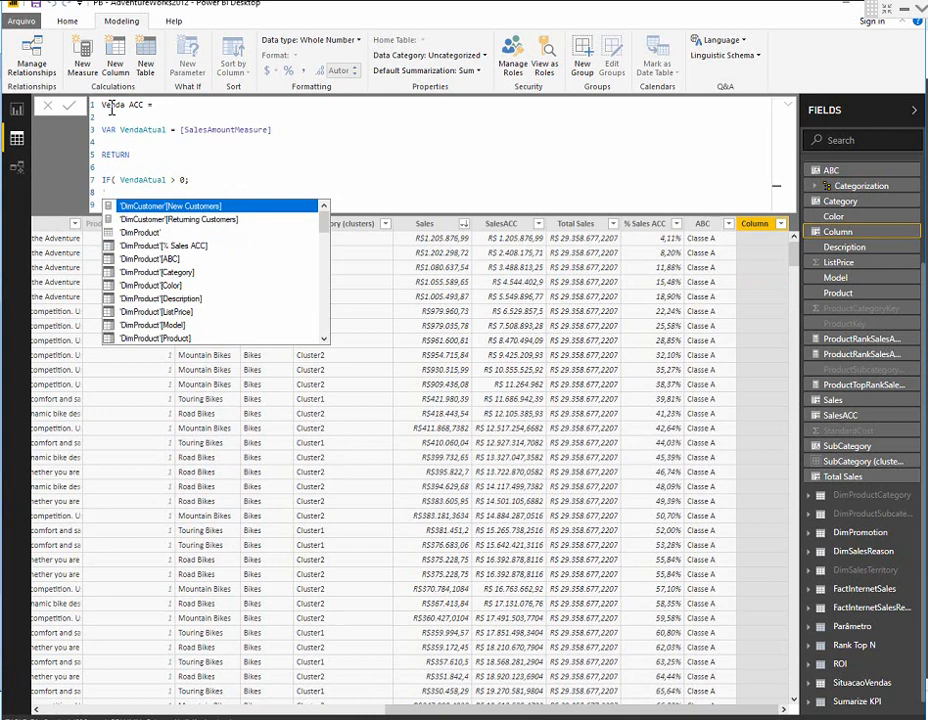
key(ctrl+z)
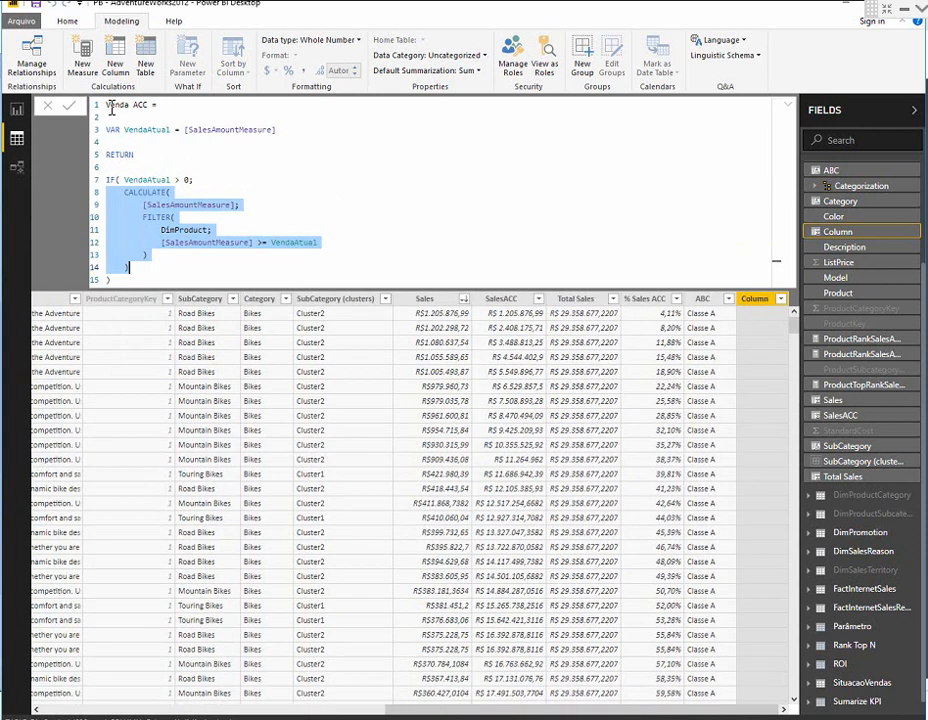
key(Down)
key(Return)
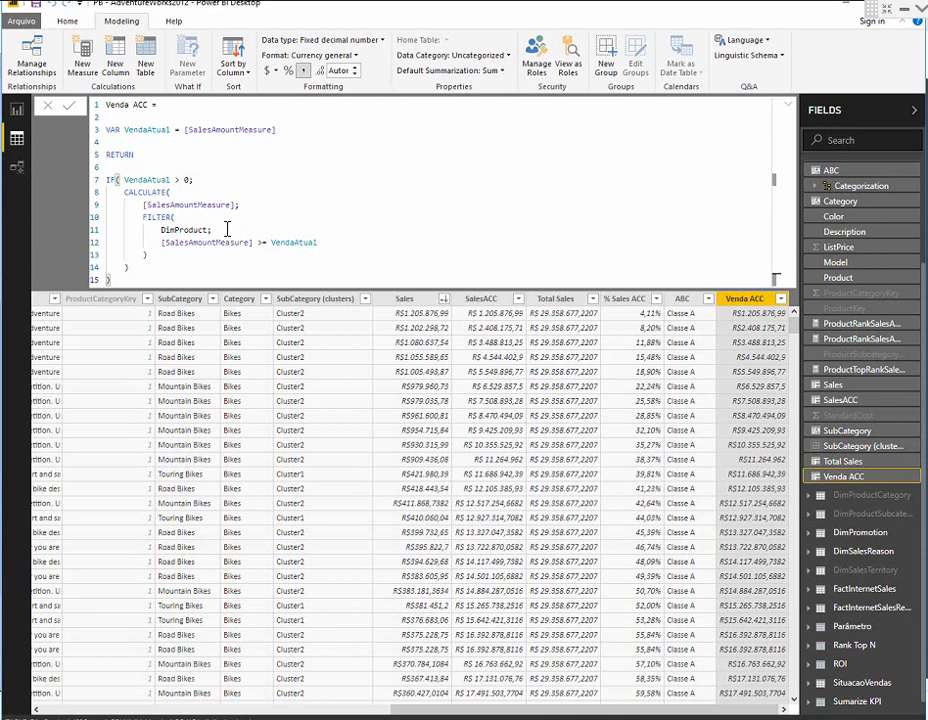
Review the Venda ACC formula and compare its accumulated values with the Sales and SalesACC columns across the product rows.
click(481, 305)
click(414, 310)
scroll(478, 322, left, 10)
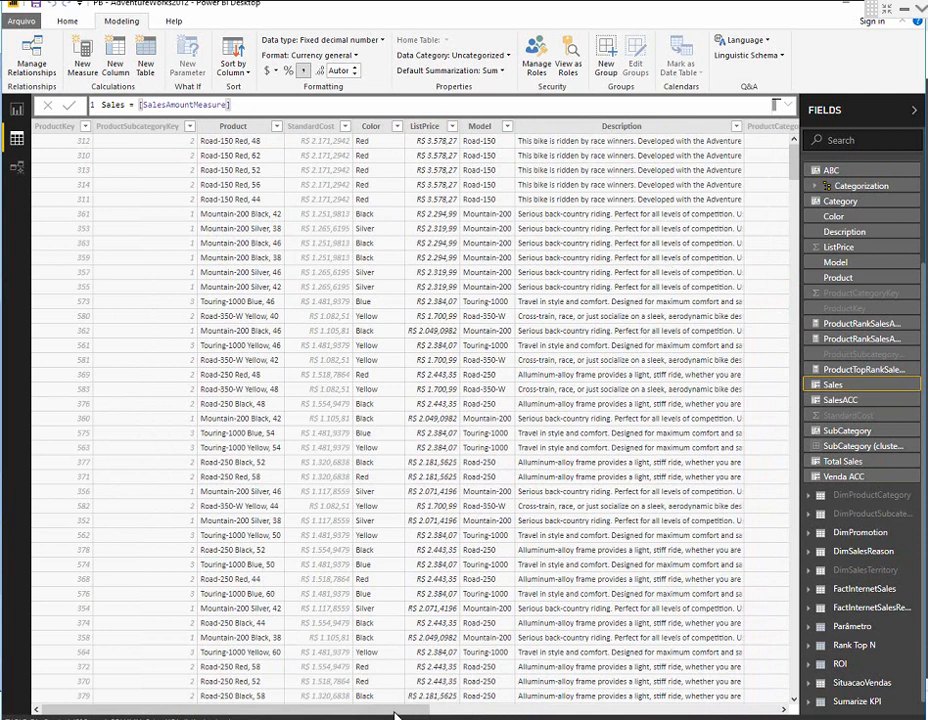
click(534, 710)
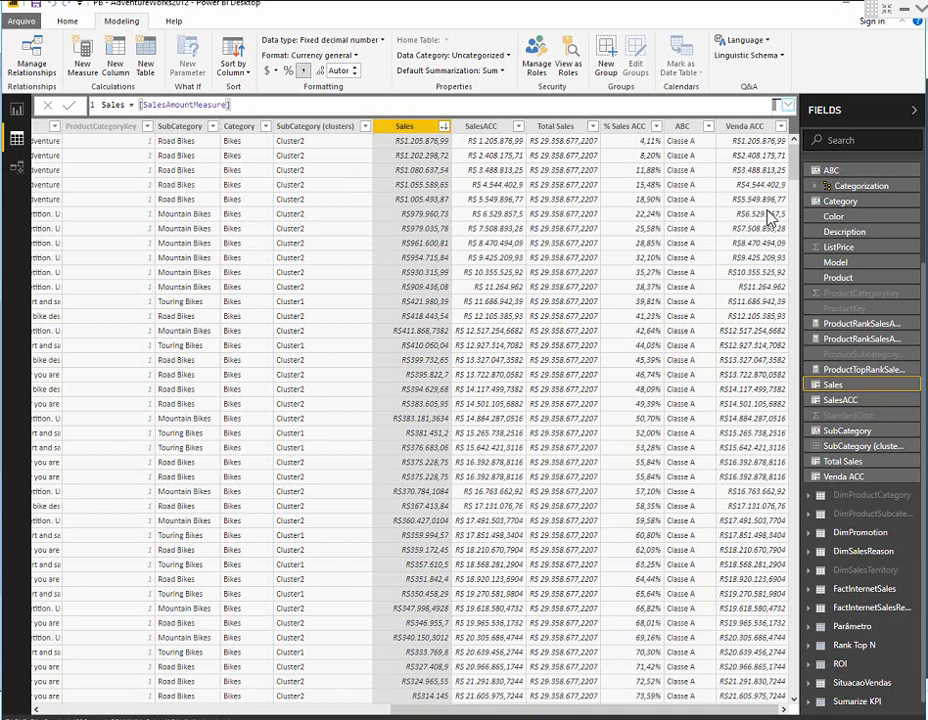
click(776, 106)
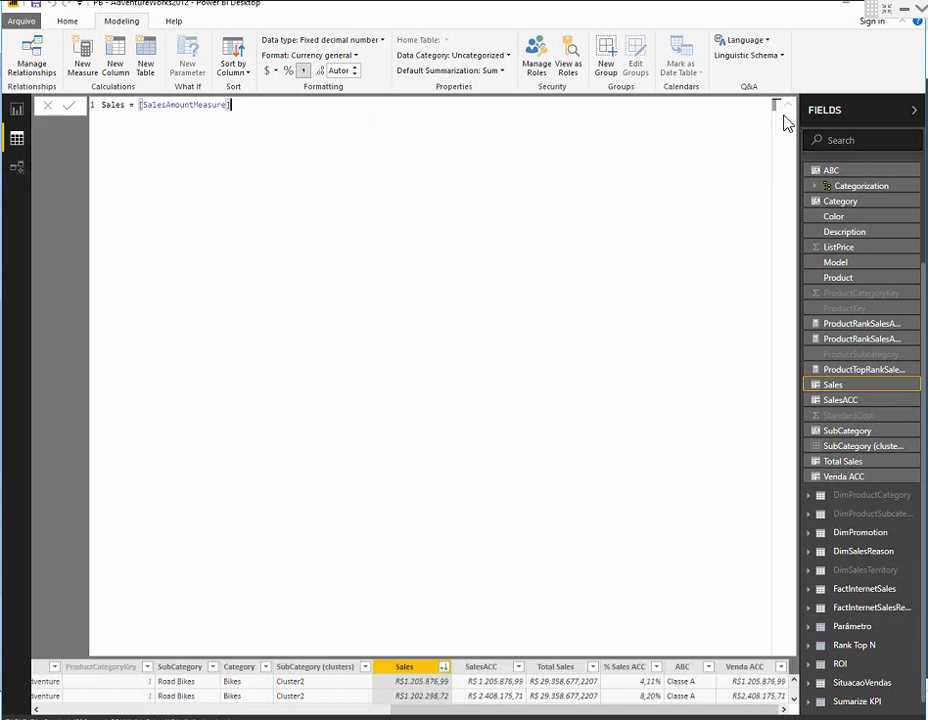
click(786, 106)
click(787, 107)
click(786, 106)
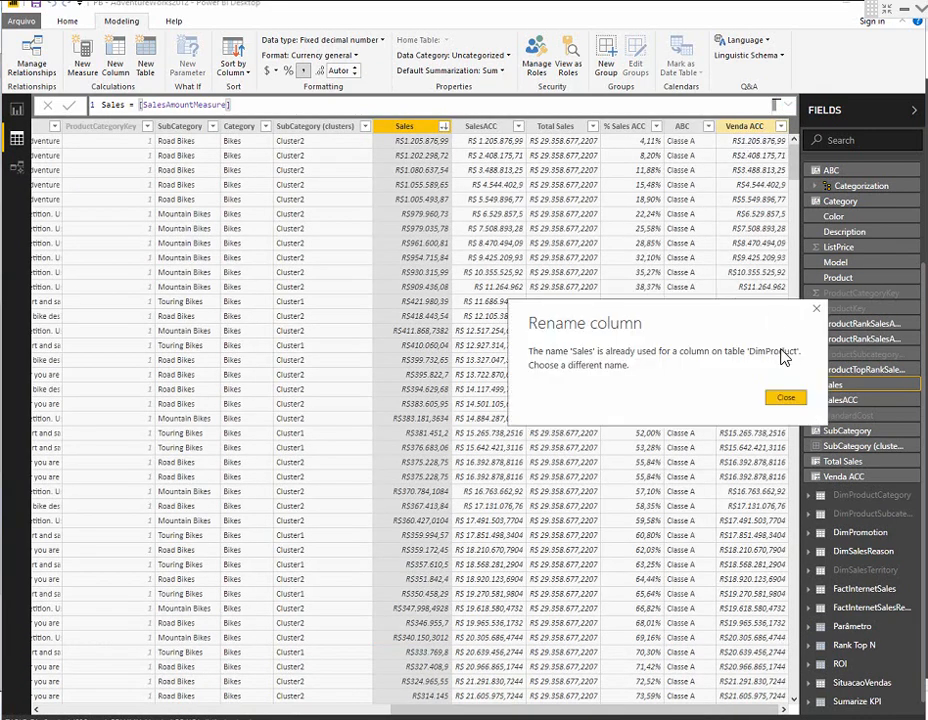
click(786, 397)
scroll(717, 393, down, 2)
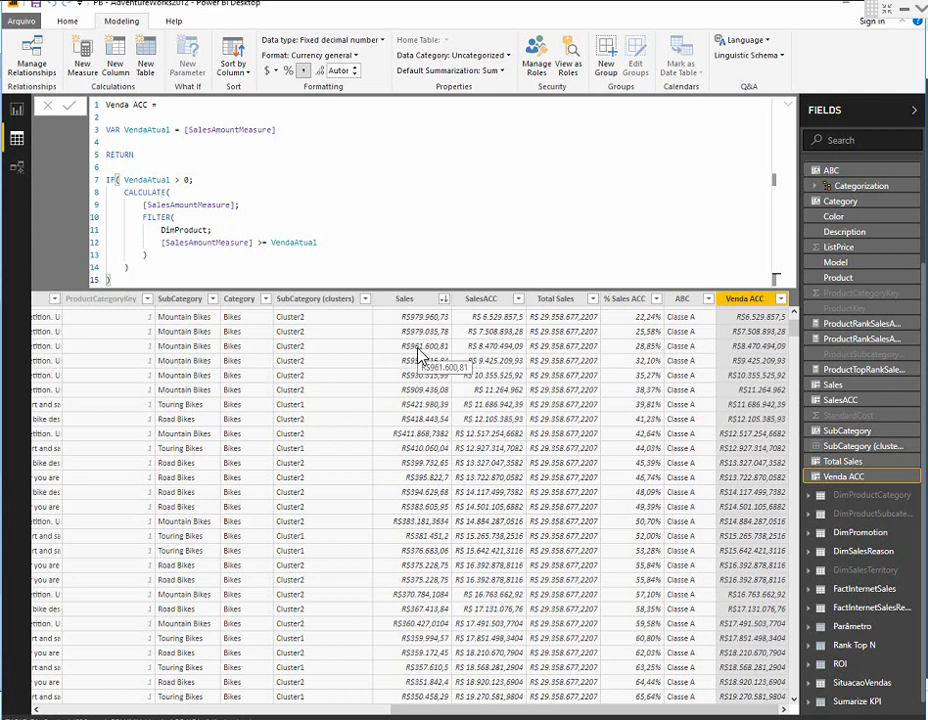
scroll(420, 353, up, 2)
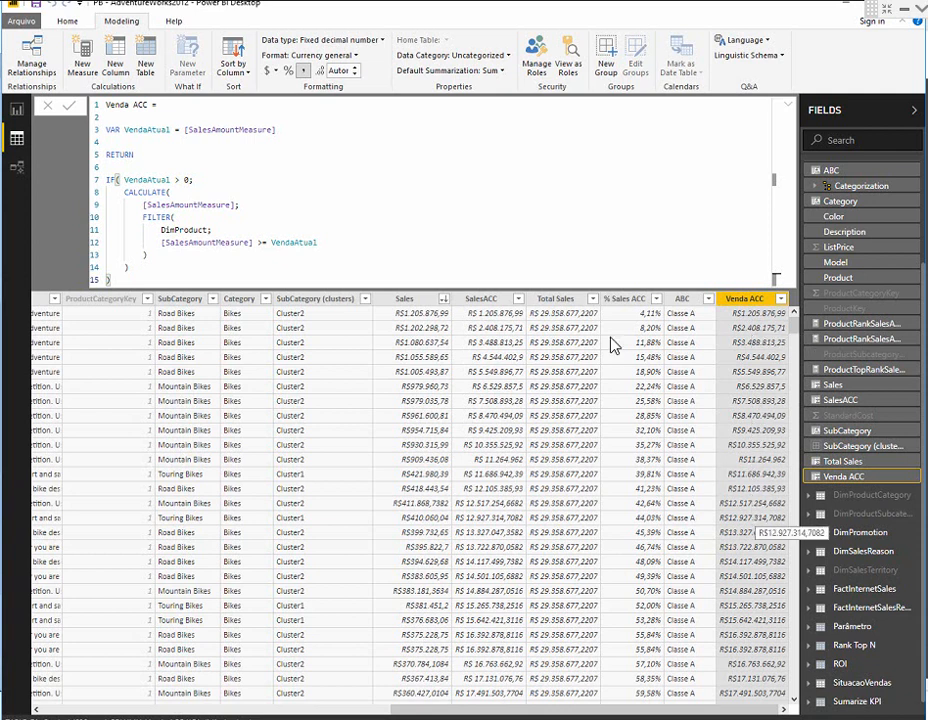
click(190, 269)
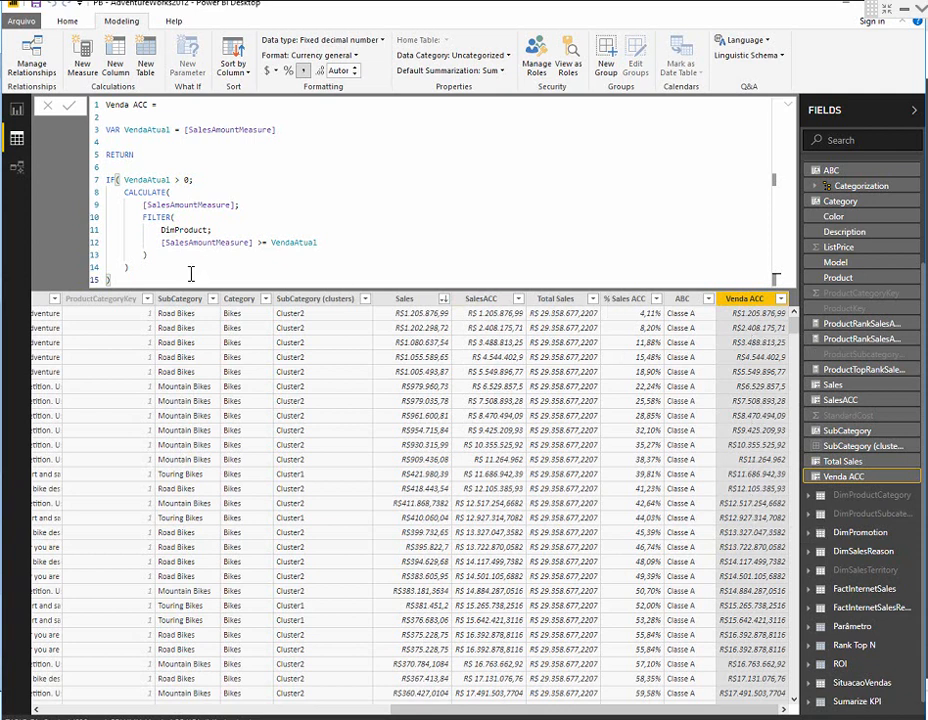
click(788, 105)
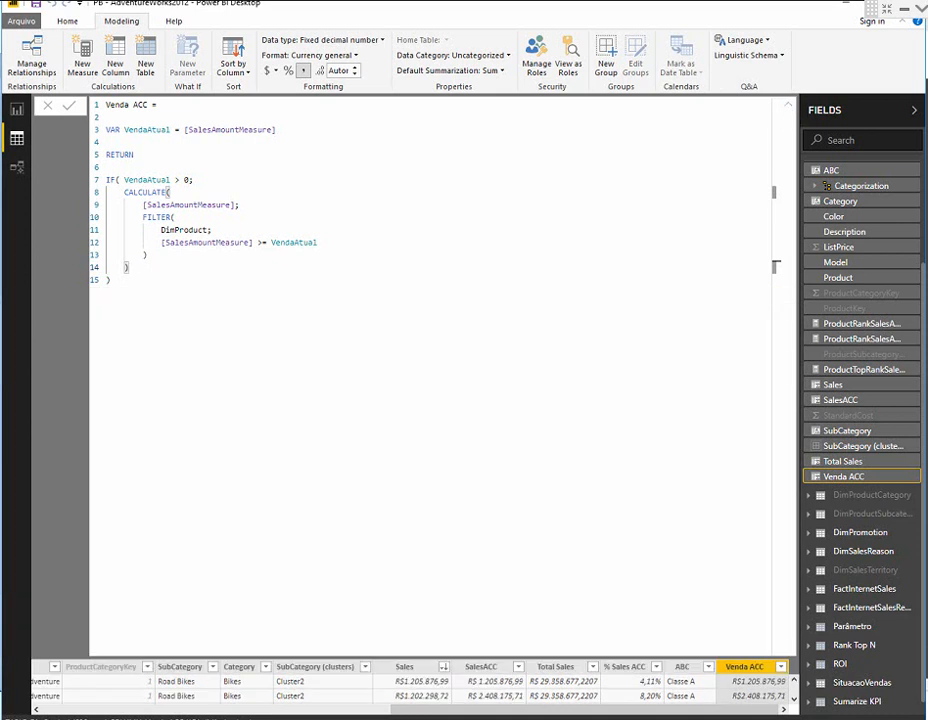
click(789, 106)
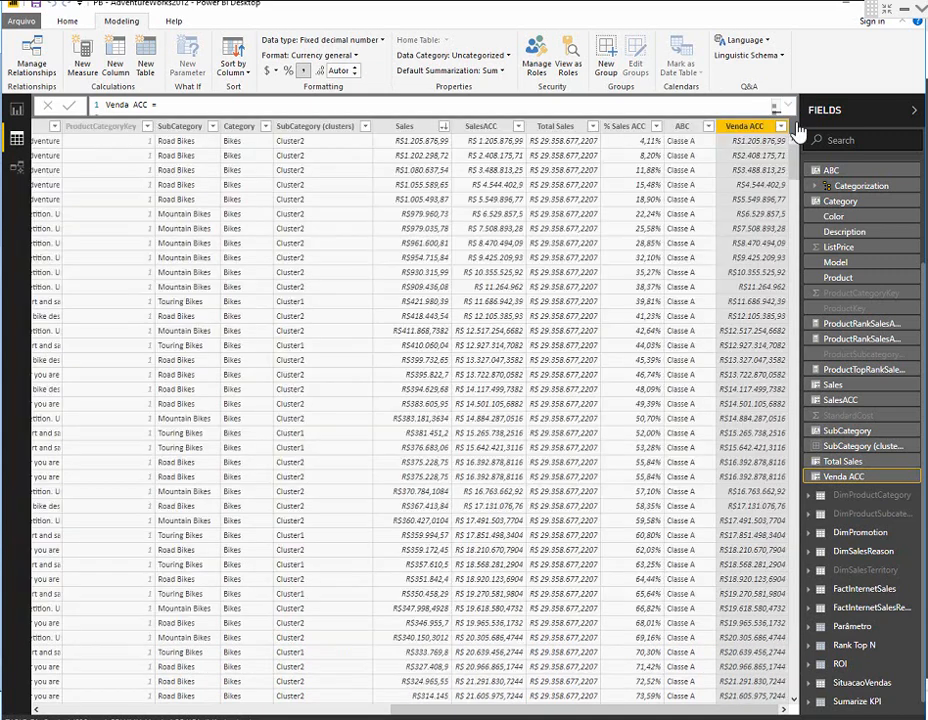
Add a new calculated column to DimProduct named Venda Total and start its formula with a CALCULATE function.
click(115, 58)
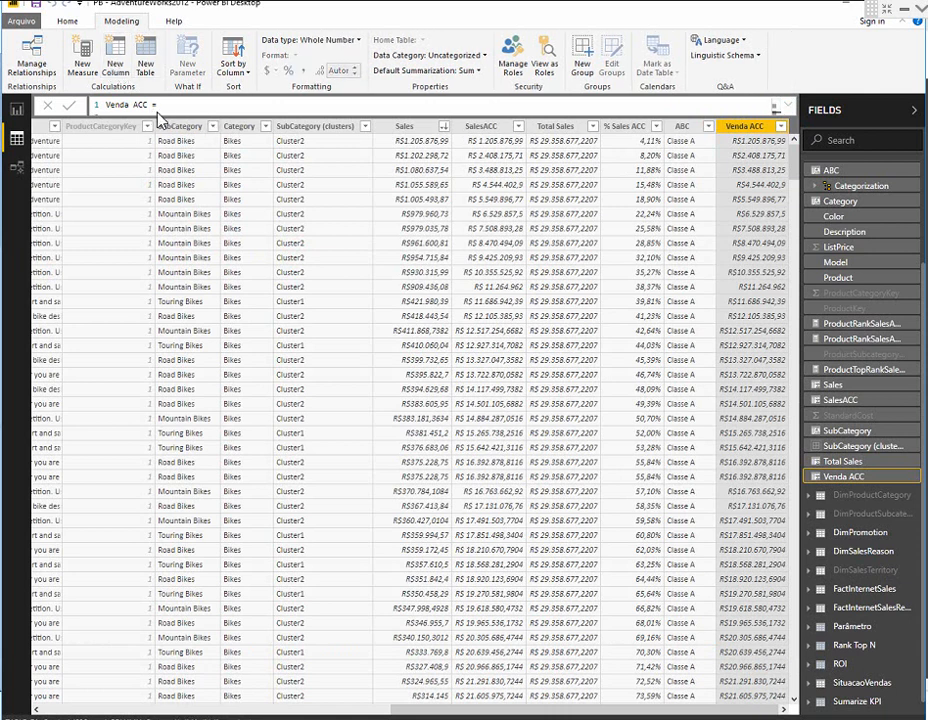
text(Total)
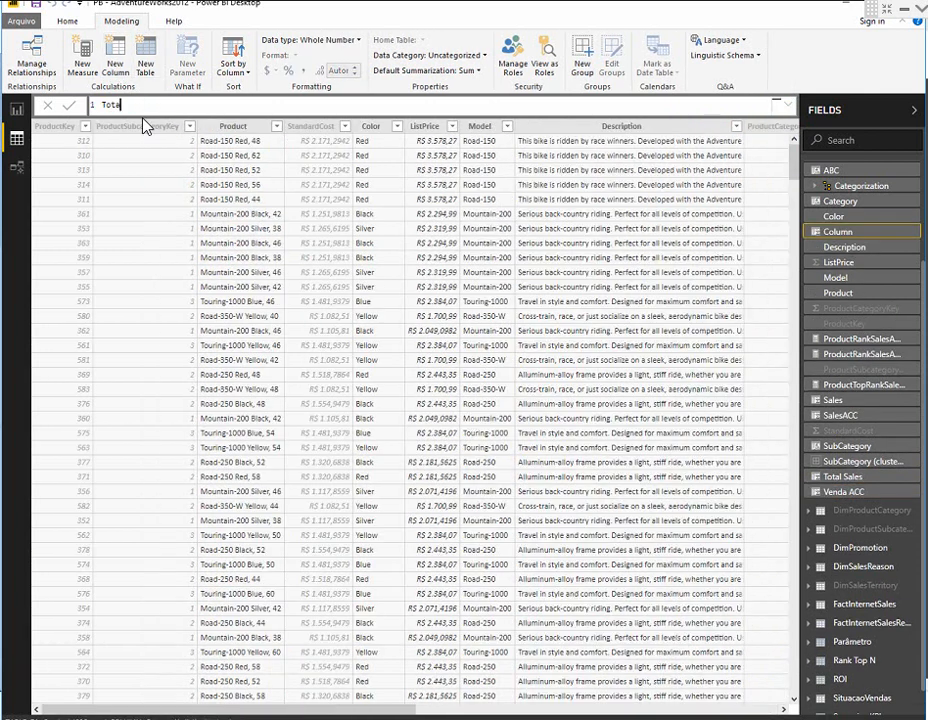
key(BackSpace)
key(BackSpace)
key(BackSpace)
key(BackSpace)
key(BackSpace)
key(BackSpace)
text(Ven)
text(da Total = CAL)
key(Tab)
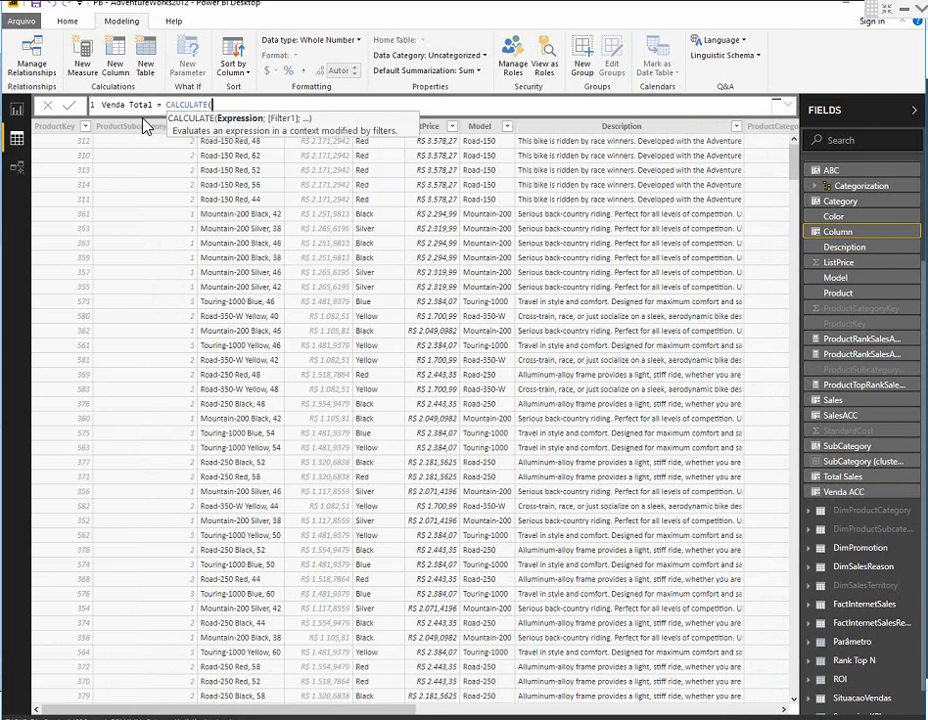
Enter [SalesAmountMeasure] as the CALCULATE expression of Venda Total and add the separator for its filter argument.
text([Sales)
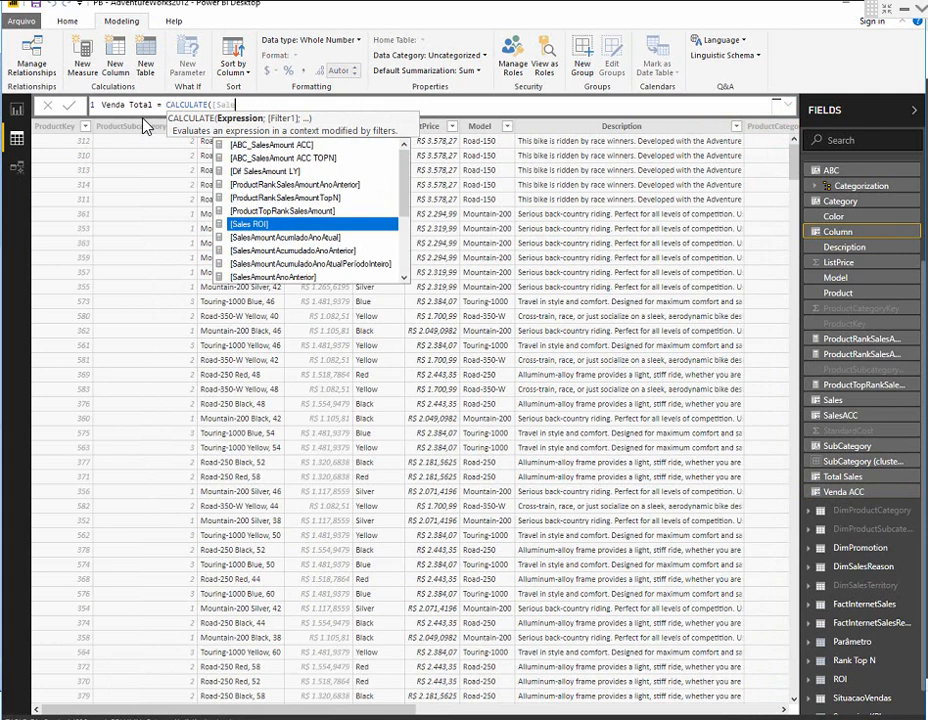
key(Down)
key(Down)
key(Down)
key(Down)
key(Down)
key(Down)
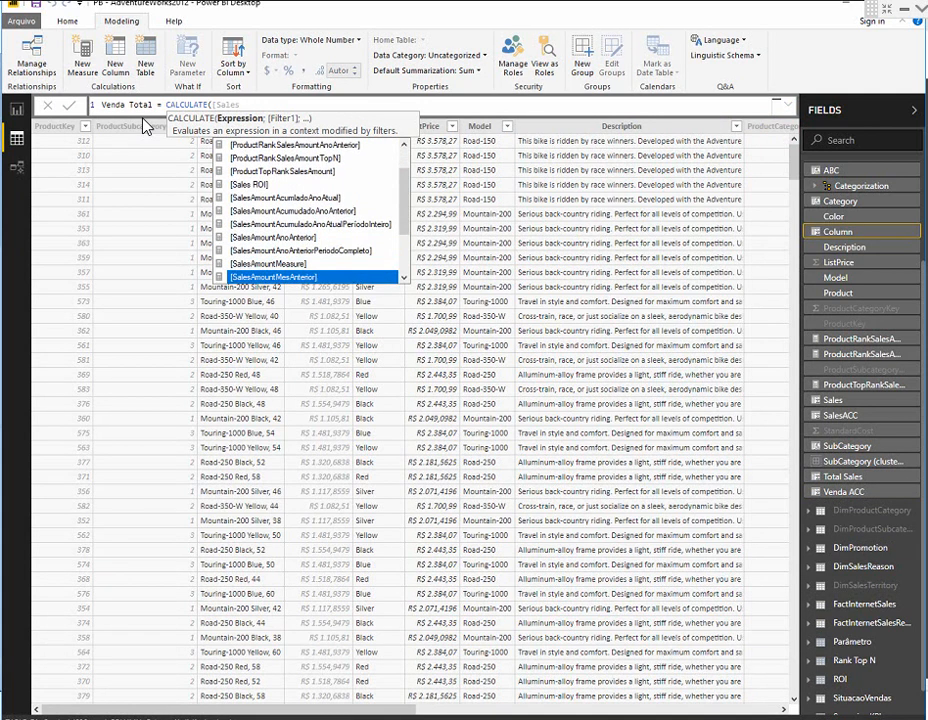
key(Tab)
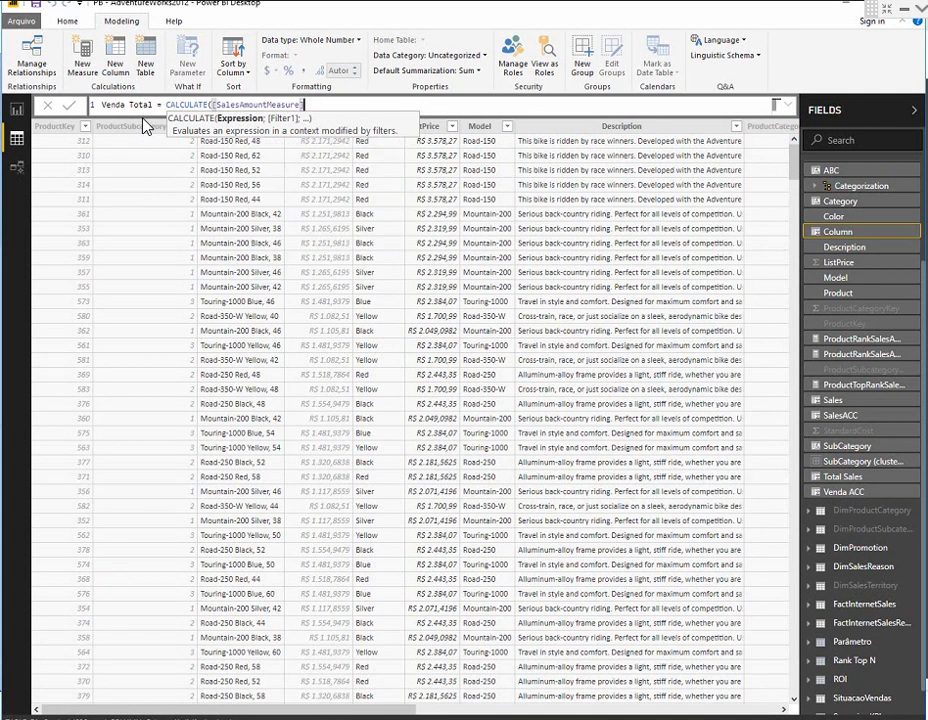
text(;)
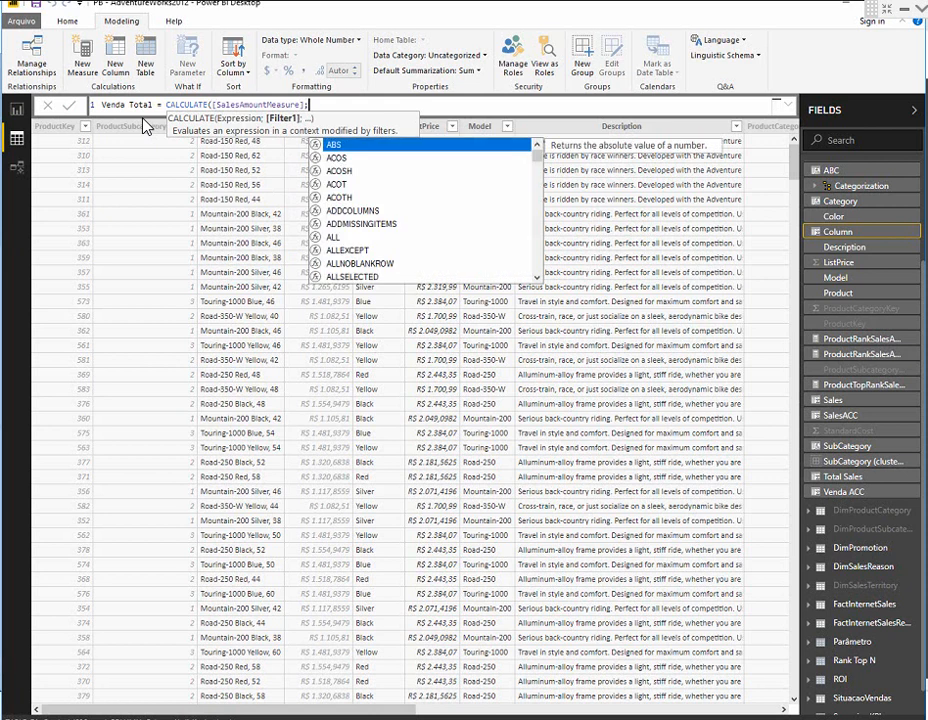
Complete the Venda Total formula with ALL(DimProduct) as the CALCULATE filter and commit it.
text(all)
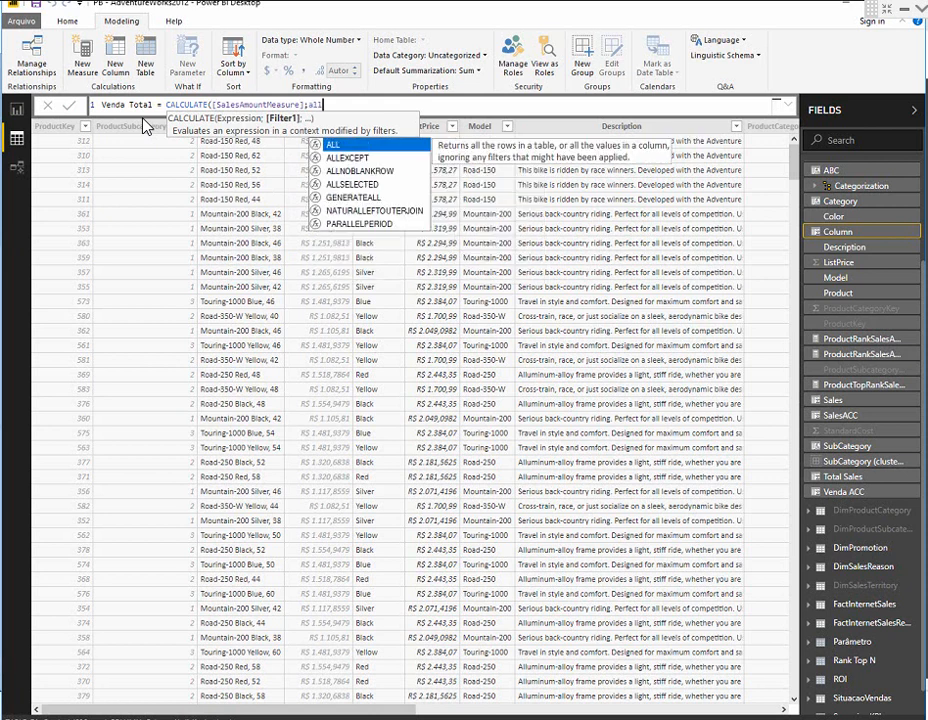
key(Tab)
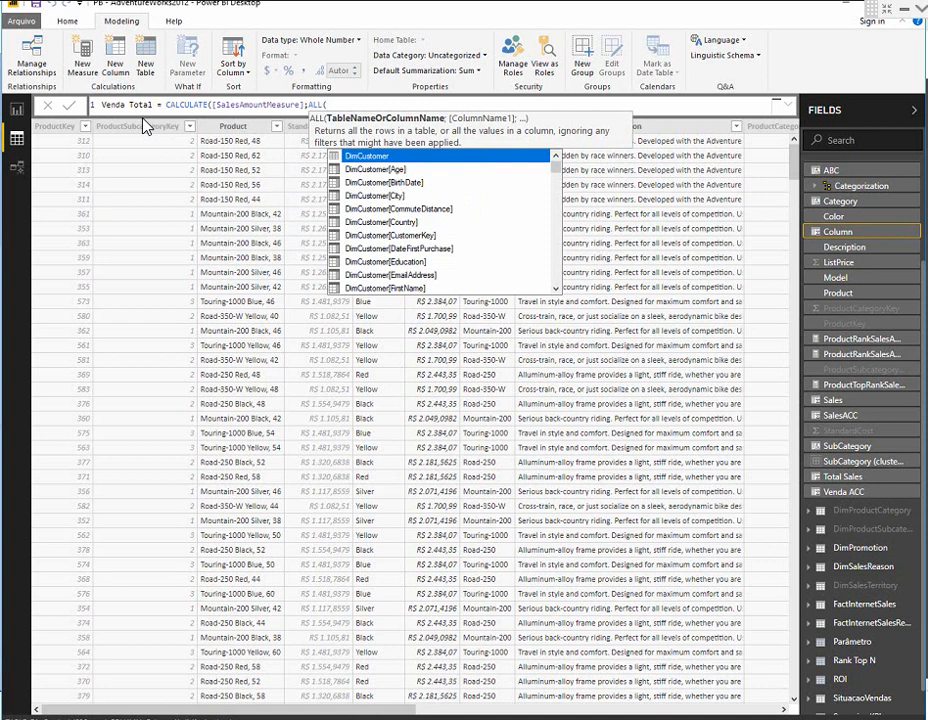
text(DimPro)
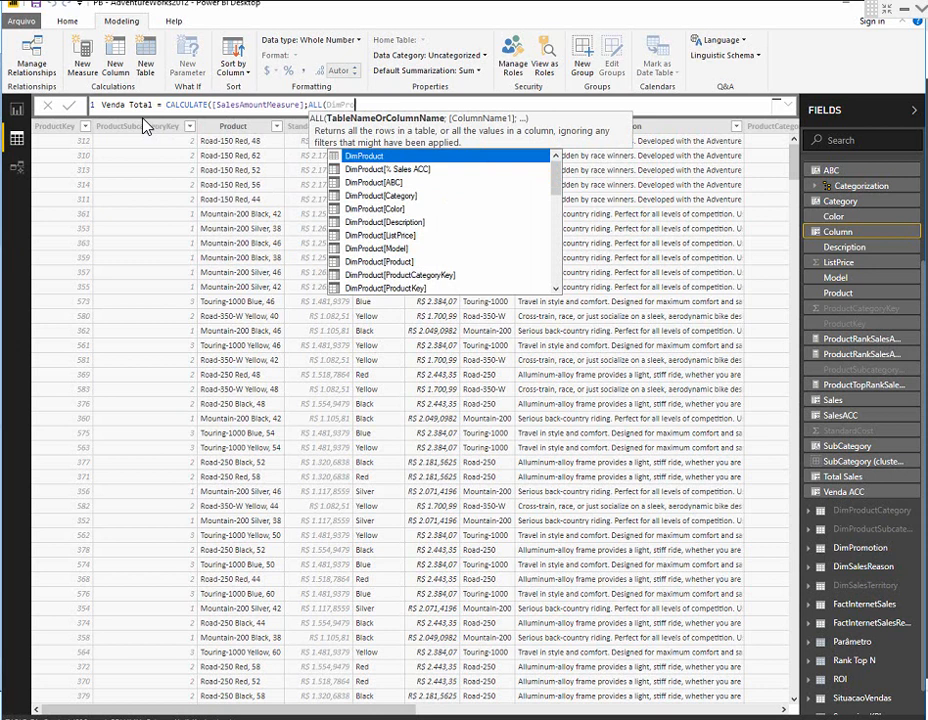
text(d)
key(Tab)
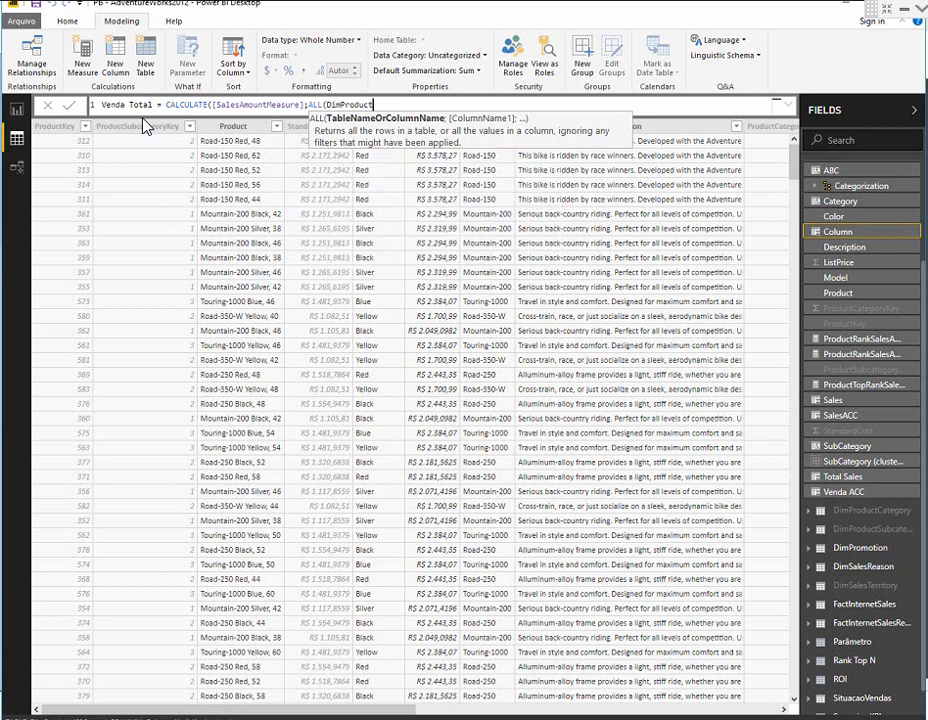
text()))
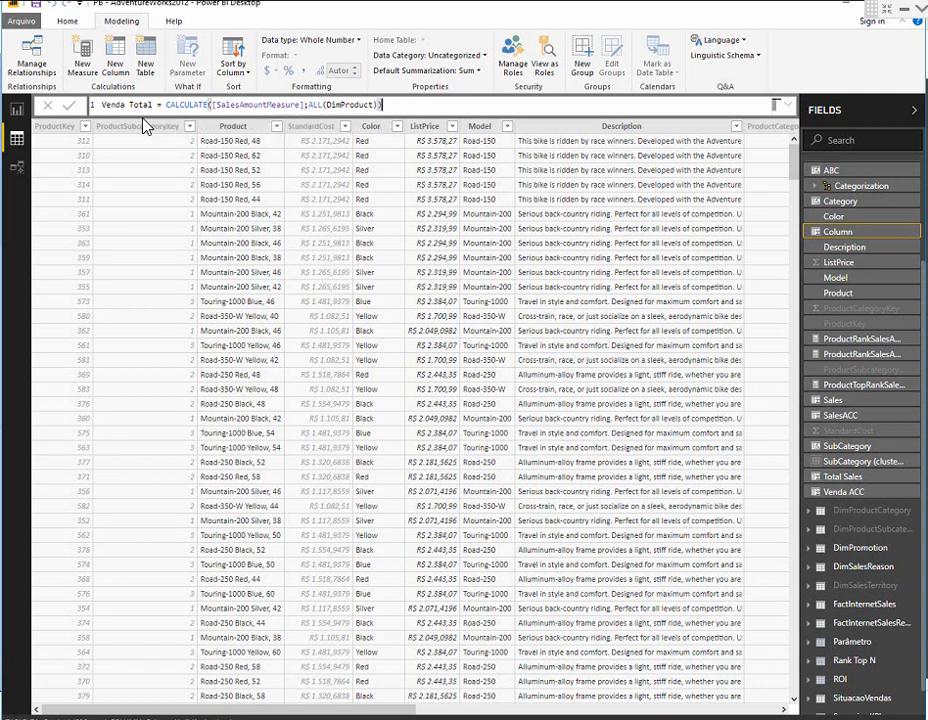
key(Return)
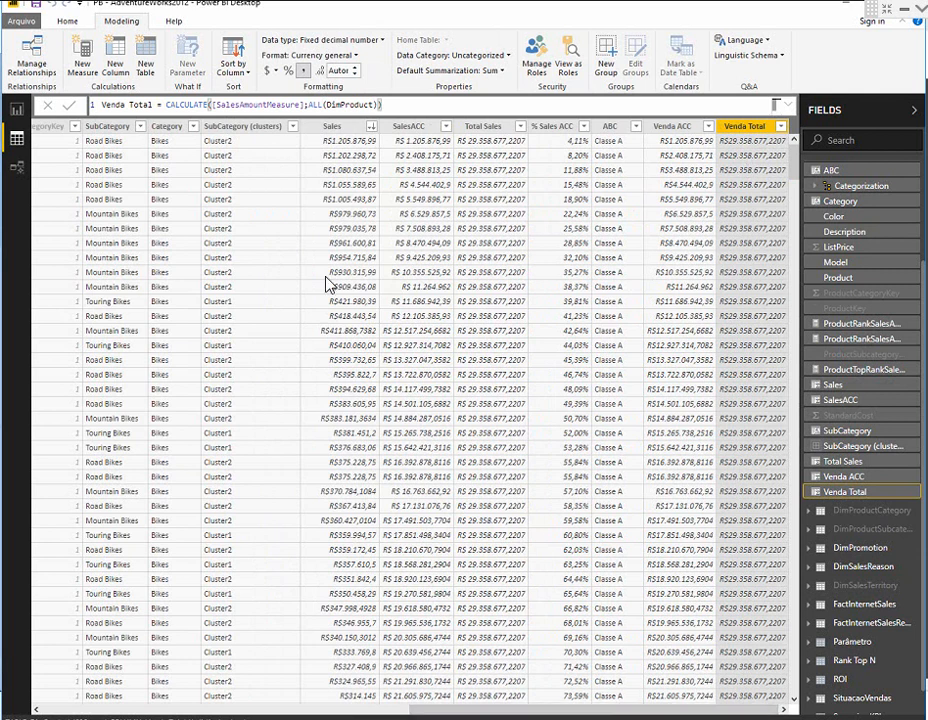
Add a calculated column named Vendas % ACC and start a DIVIDE function with DimProduct[Venda ACC] as the numerator.
click(117, 72)
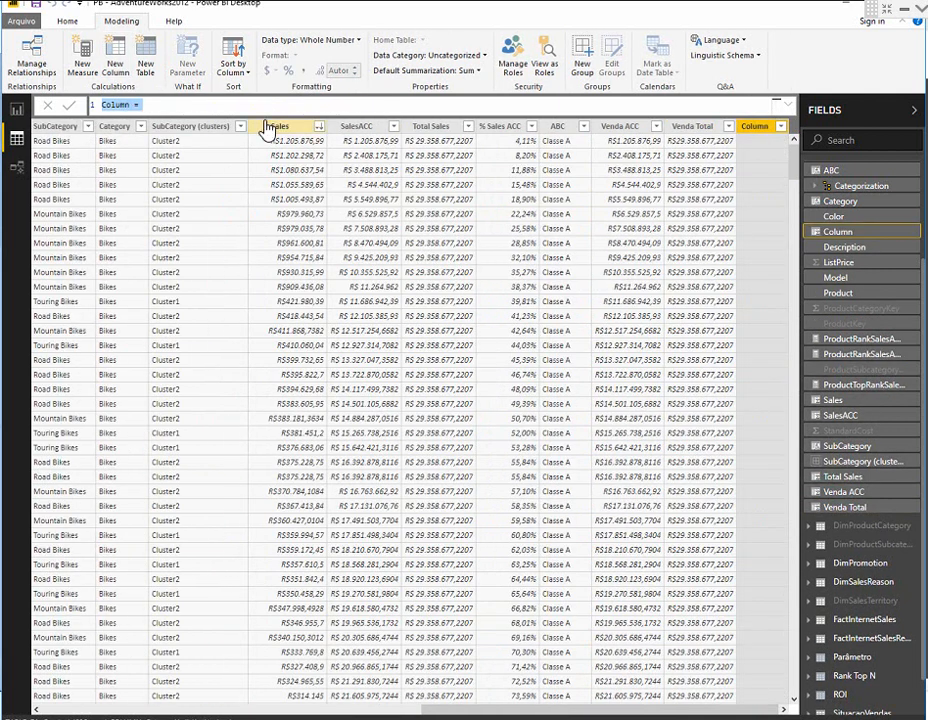
text(Vendas % ACC =)
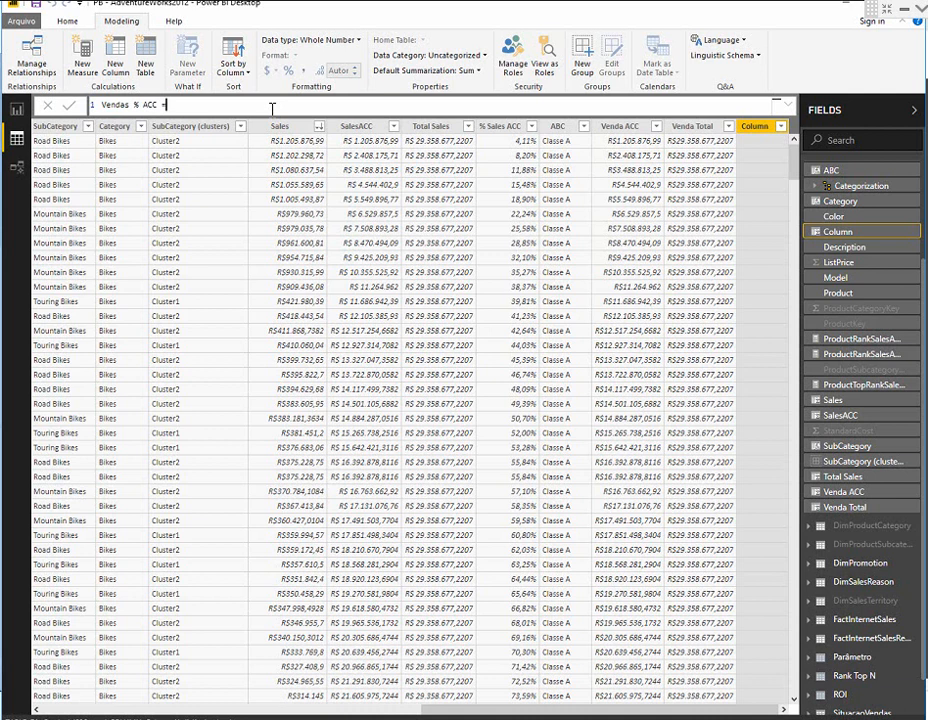
text( DIVIDE()
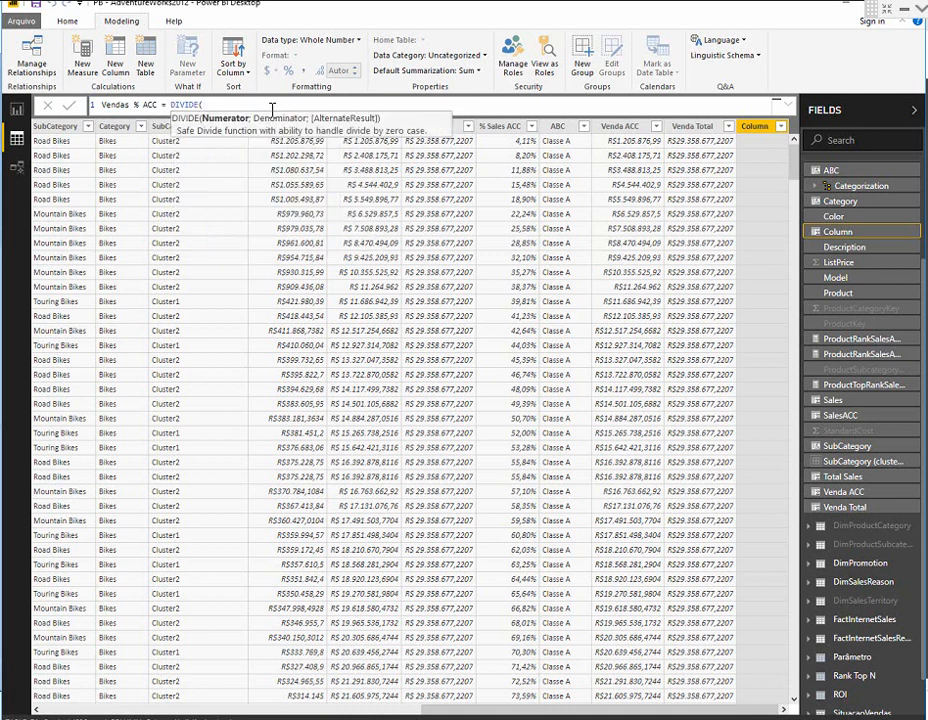
text(den)
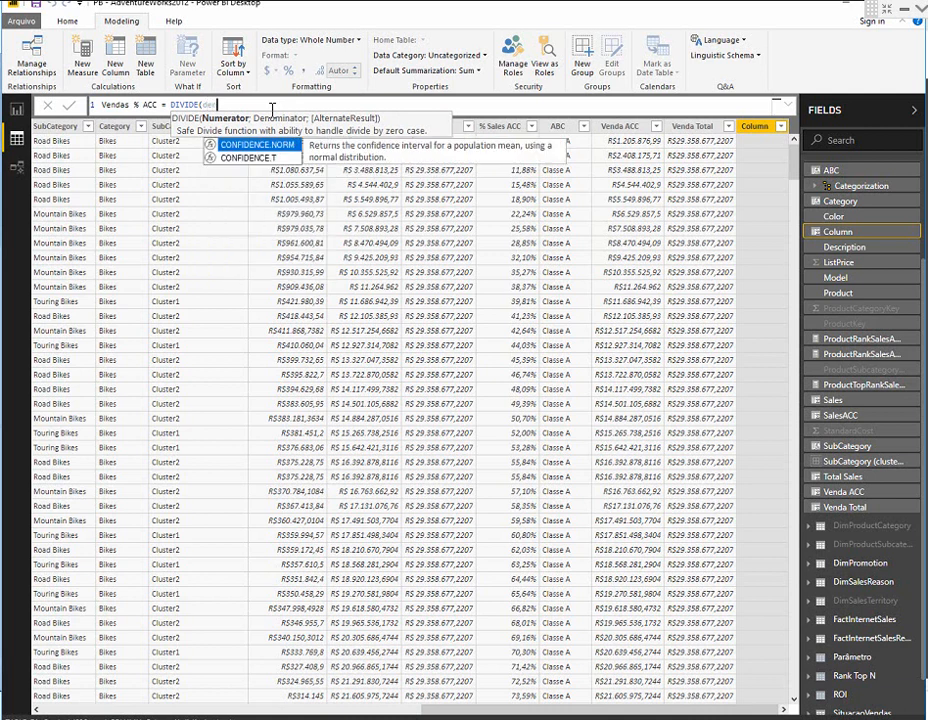
key(BackSpace)
key(BackSpace)
key(BackSpace)
text(venda)
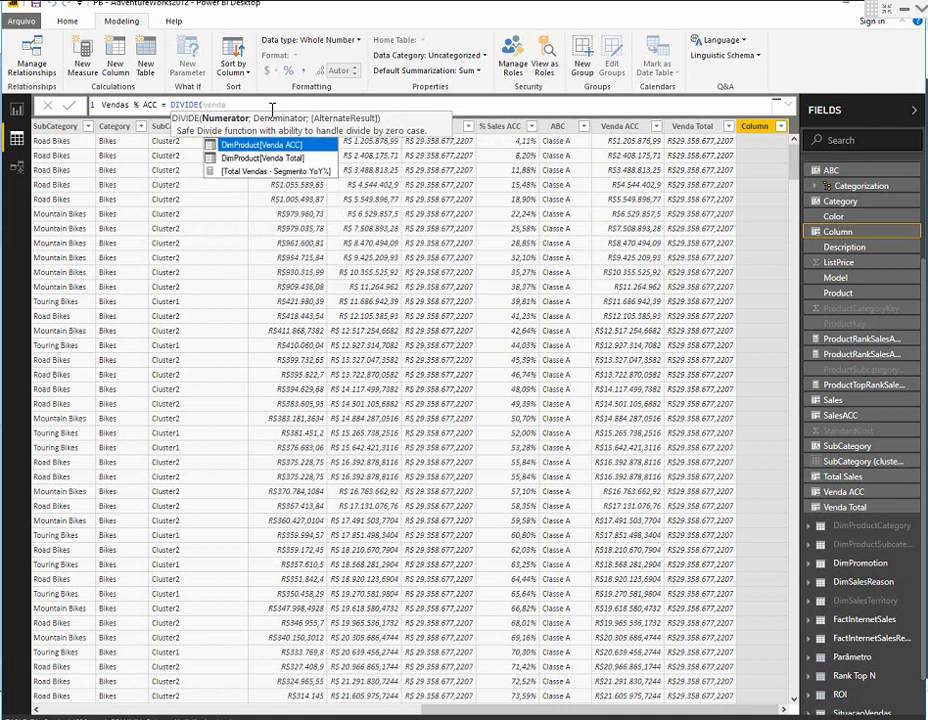
key(Tab)
text(;)
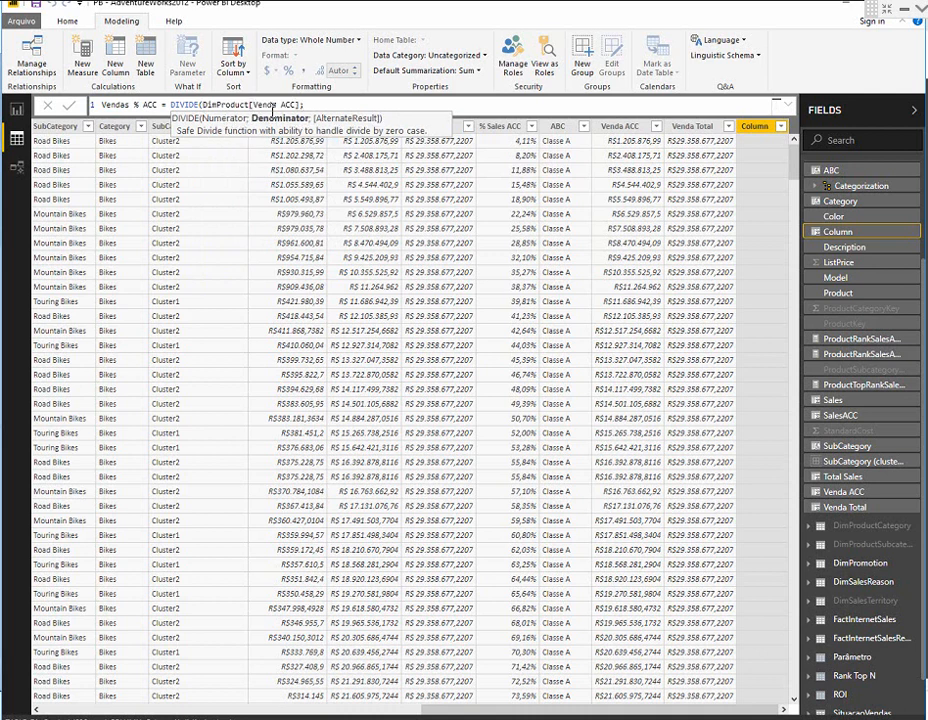
Complete and commit the DIVIDE formula with DimProduct[Venda Total] as the denominator, and format Vendas % ACC as a percentage.
text(VendaTo)
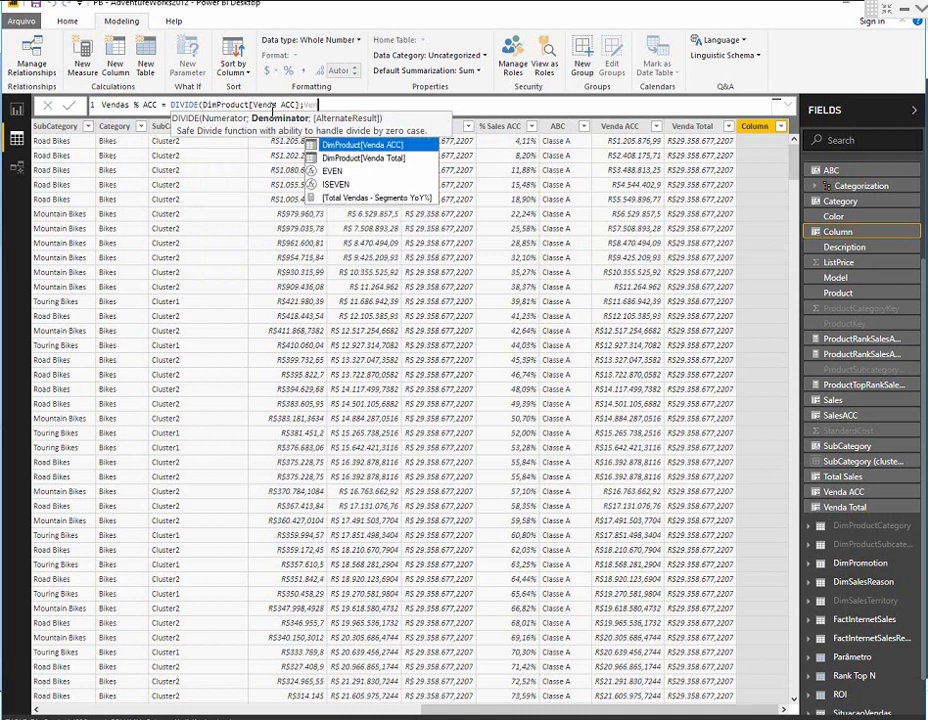
key(BackSpace)
key(BackSpace)
text(t)
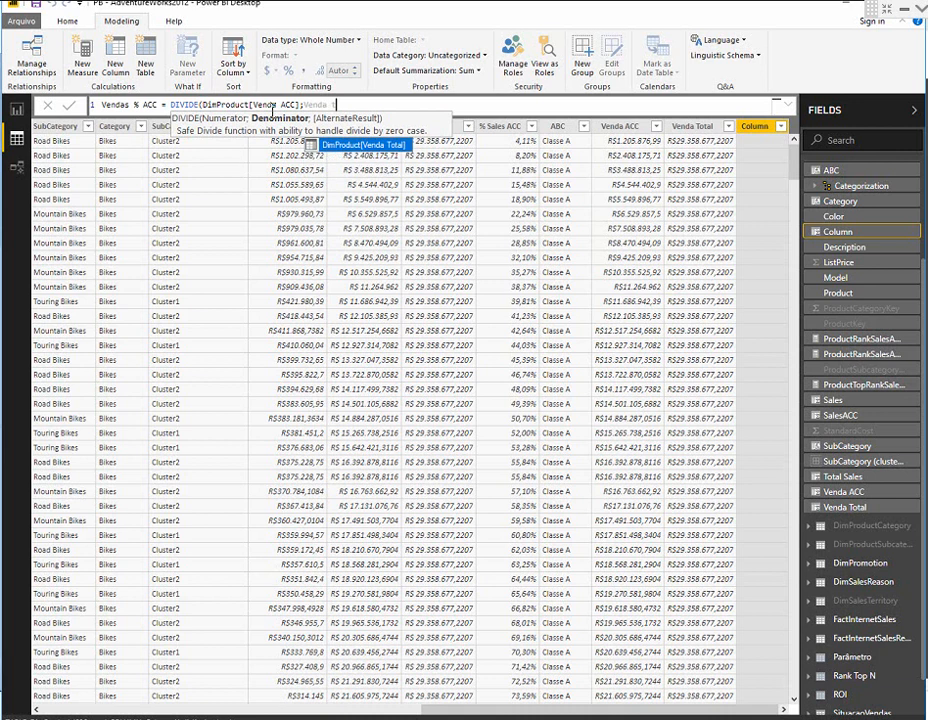
key(Tab)
text())
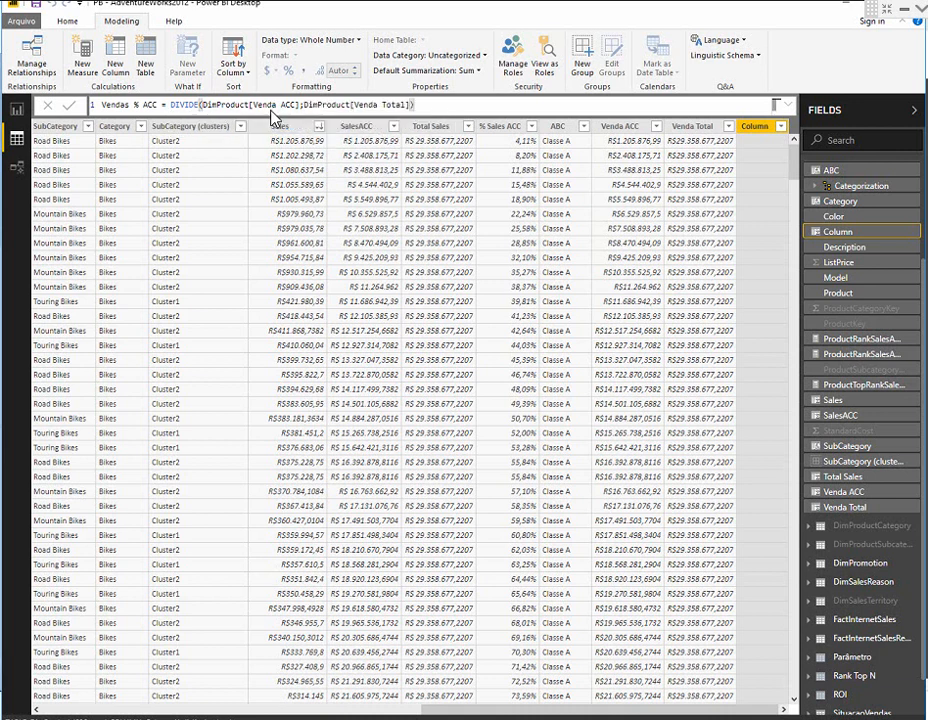
key(Return)
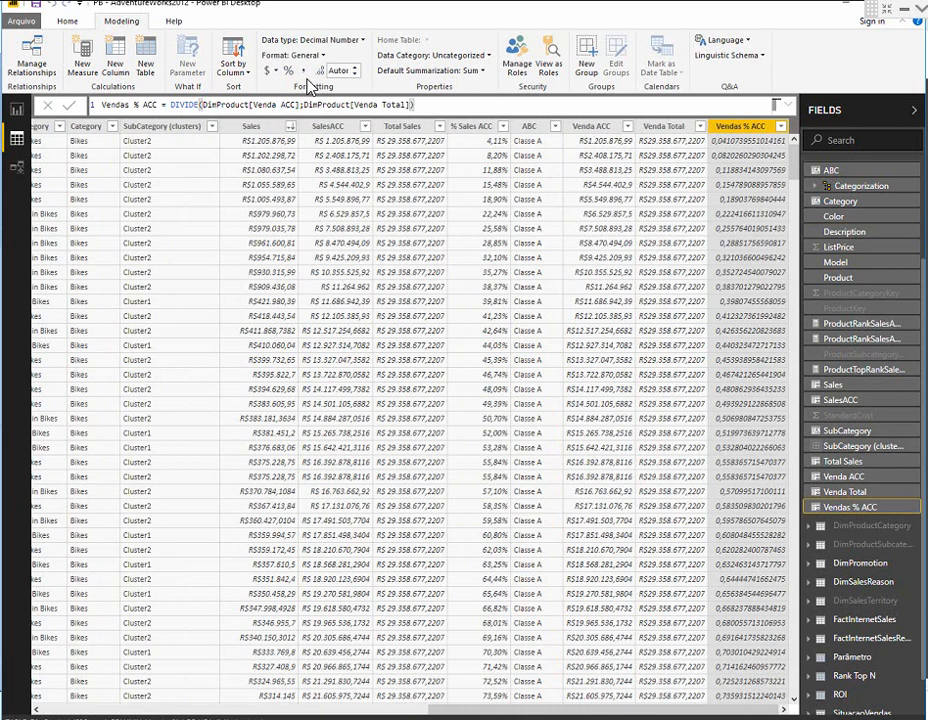
click(290, 72)
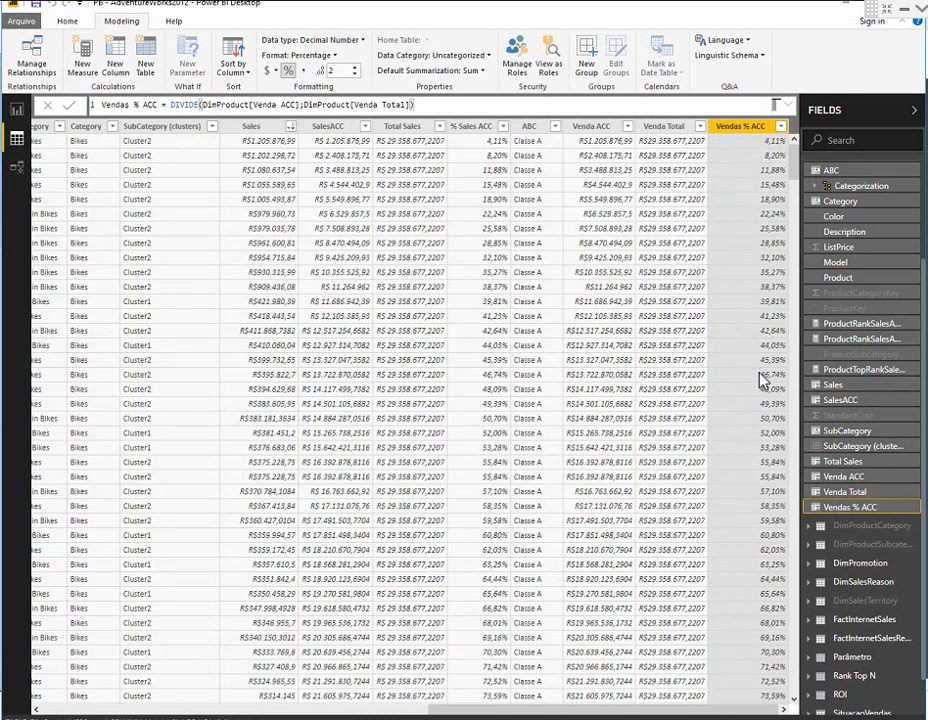
Review the Vendas % ACC values down the product rows, comparing them with % Sales ACC and checking the rows without sales.
scroll(764, 350, down, 10)
scroll(766, 381, down, 20)
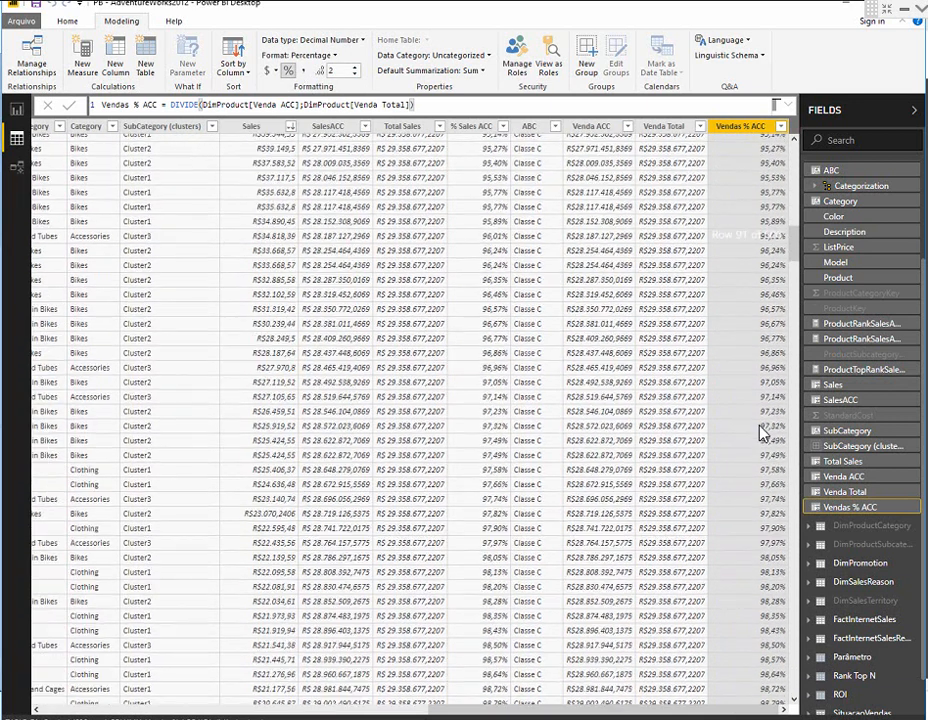
scroll(764, 440, down, 20)
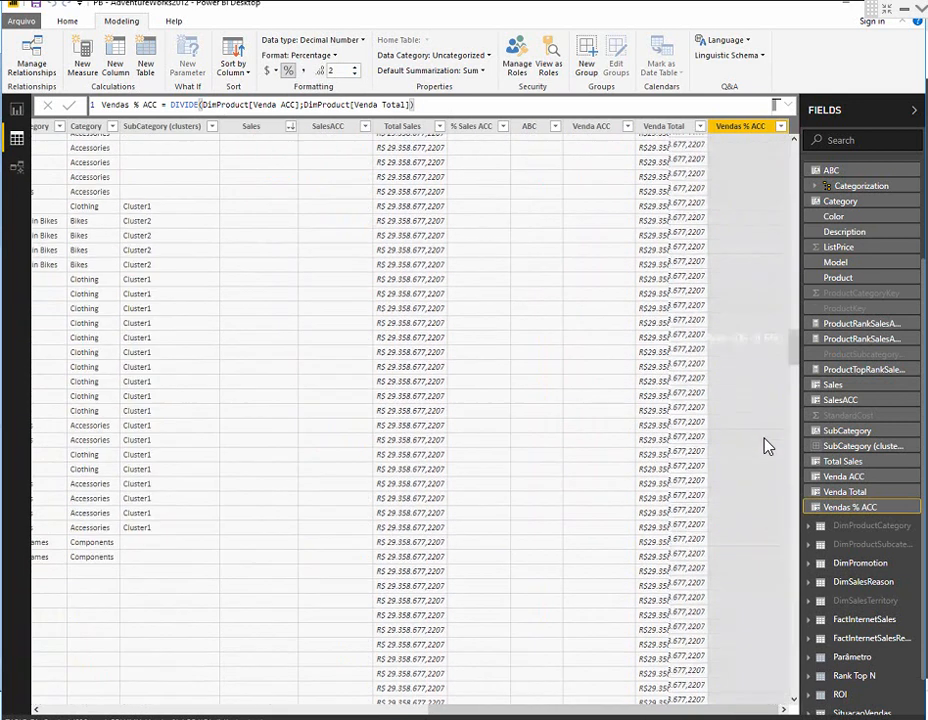
scroll(766, 425, up, 20)
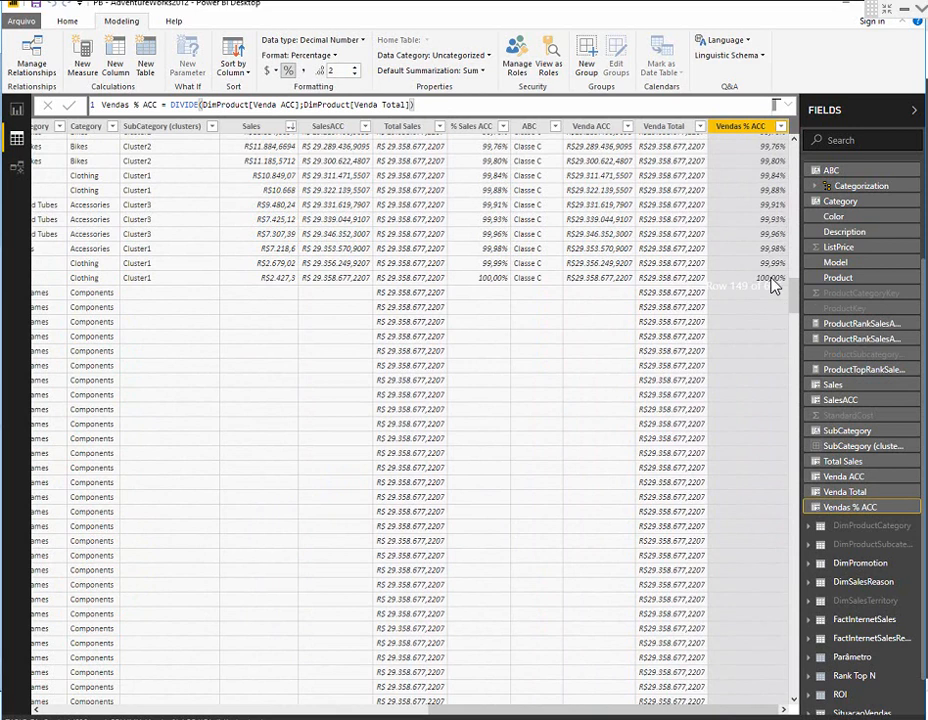
scroll(773, 280, up, 8)
scroll(665, 553, down, 3)
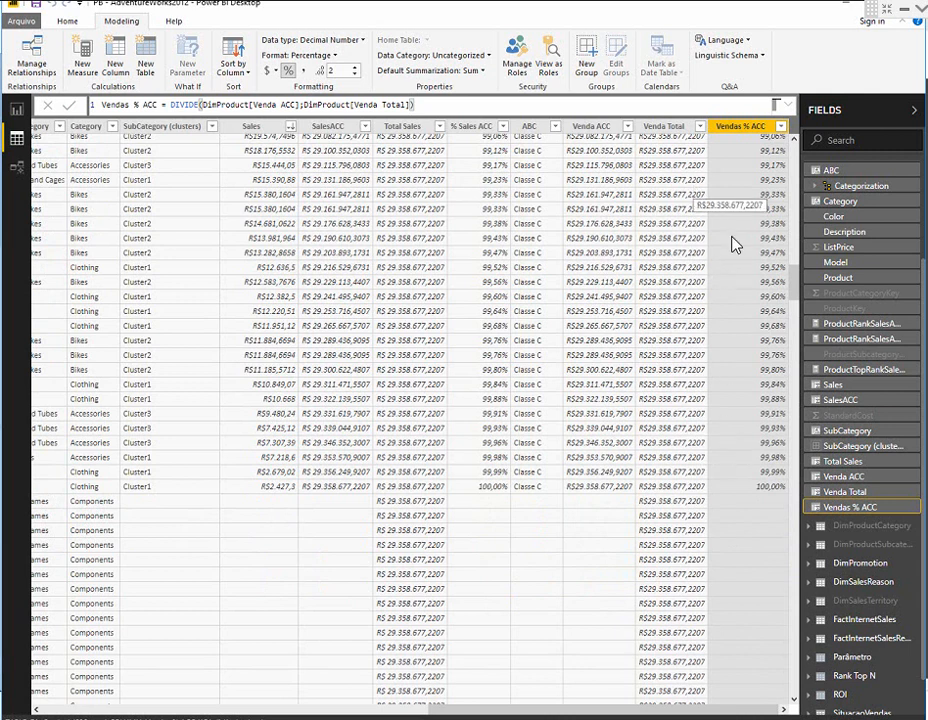
scroll(752, 268, up, 8)
scroll(290, 232, up, 20)
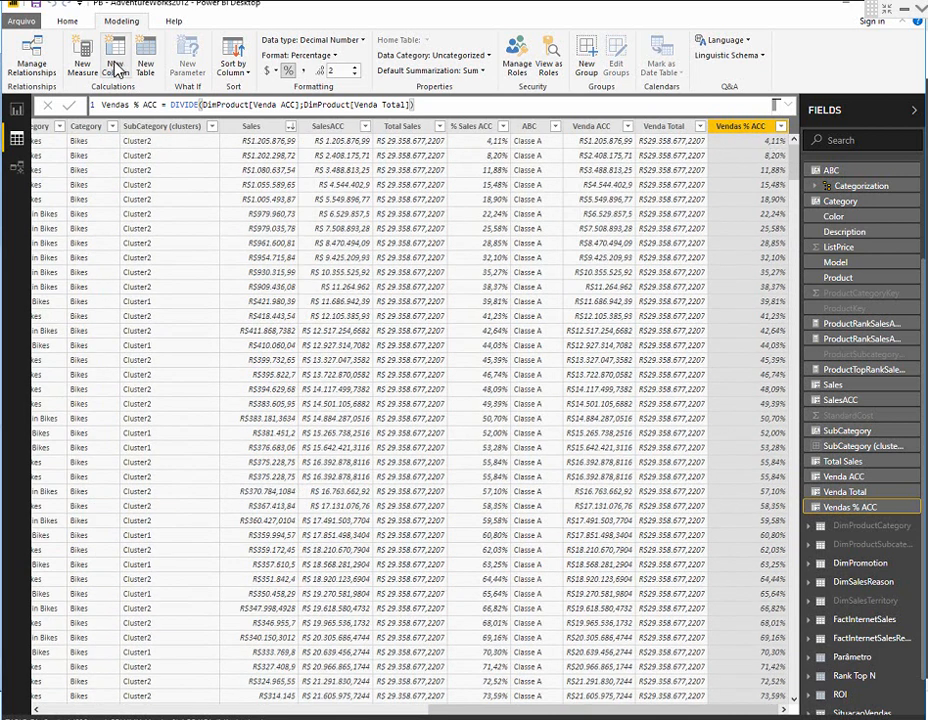
Add a new calculated column named Venda ABC and start a SWITCH function two lines below its name.
click(115, 68)
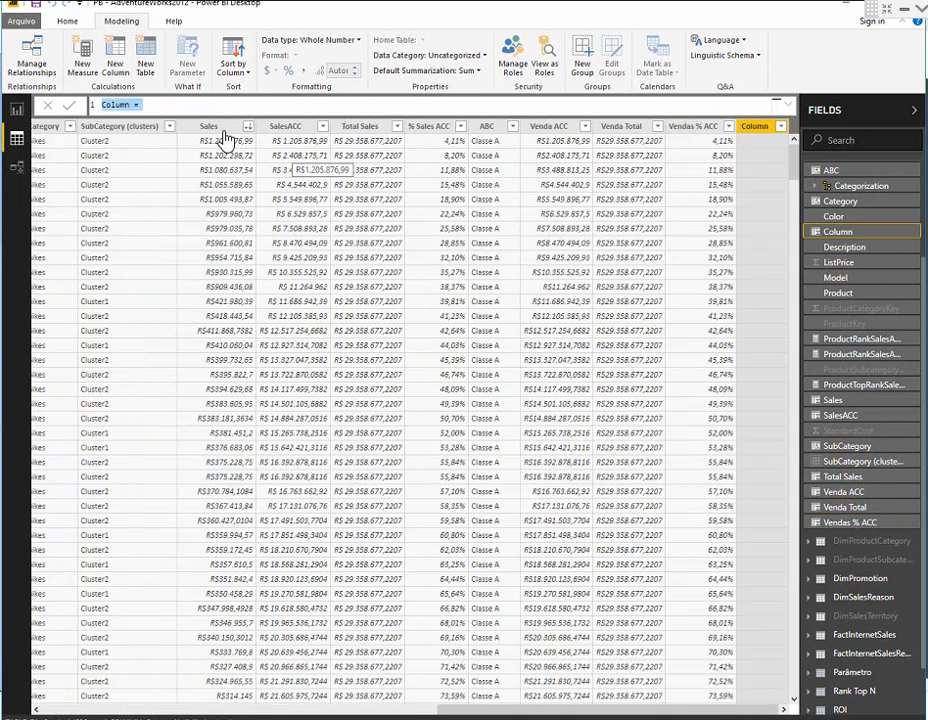
double_click(108, 105)
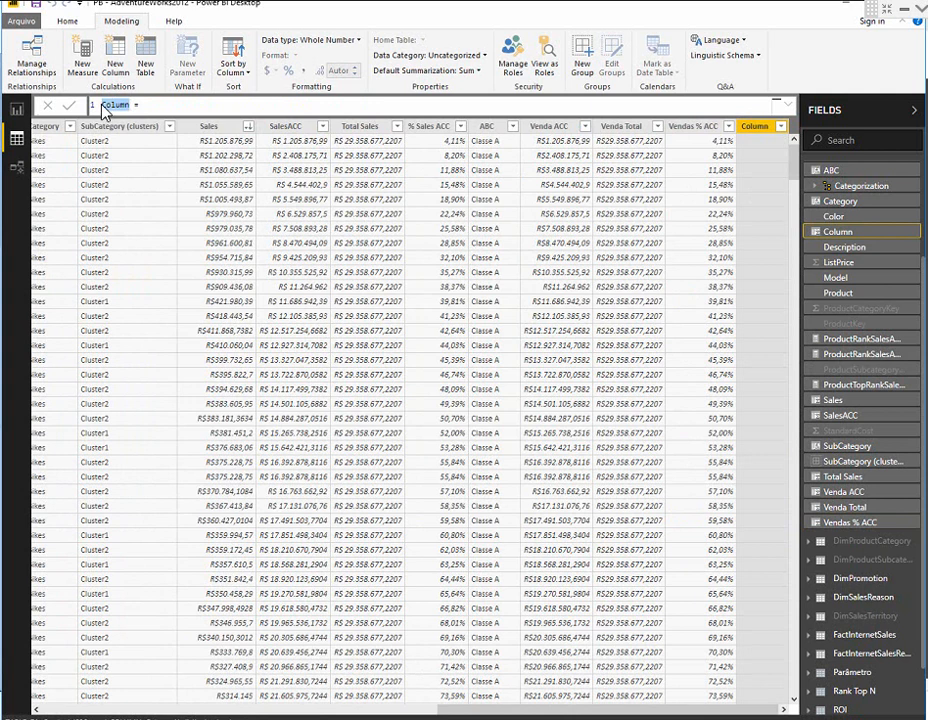
text(Venda ABC)
key(shift+Return)
key(shift+Return)
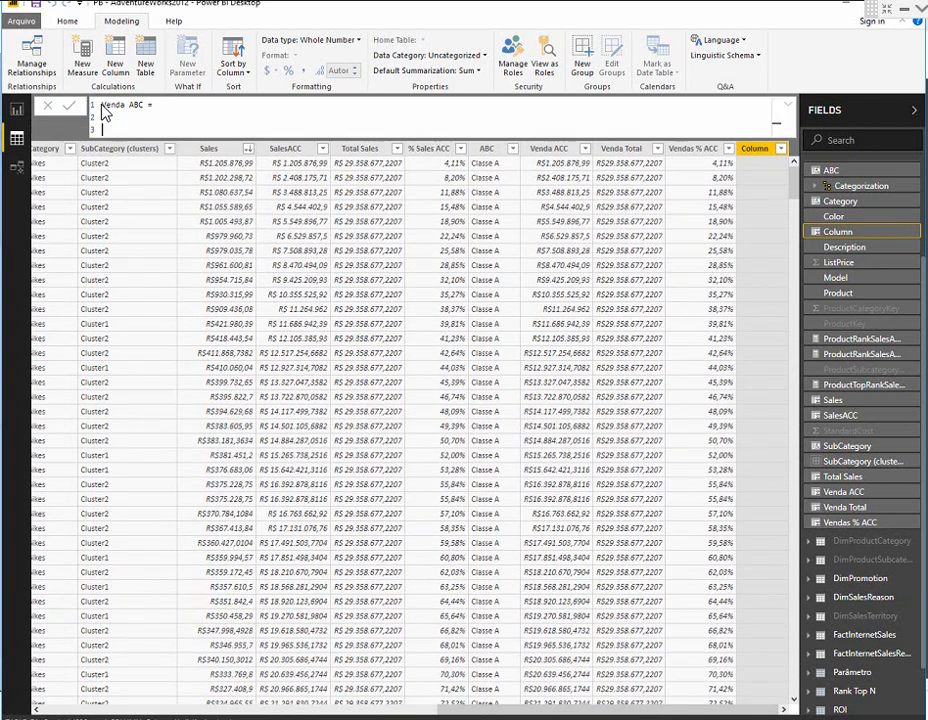
text(SWITCH()
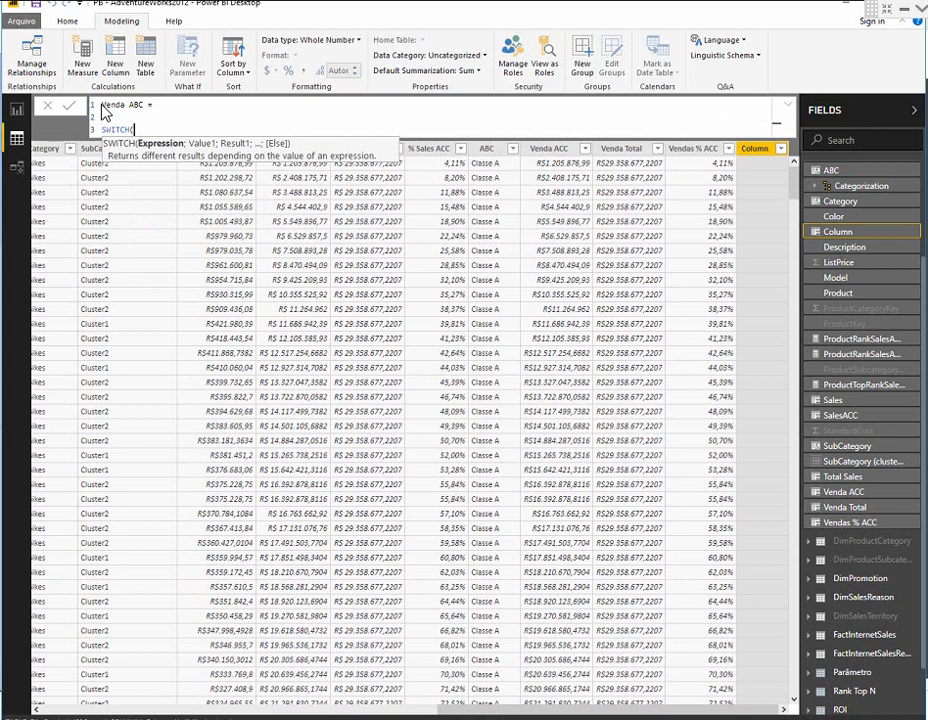
Enter TRUE() as the SWITCH expression on its own indented line, followed by the separator and a new line.
key(shift+Return)
key(Tab)
text(tr)
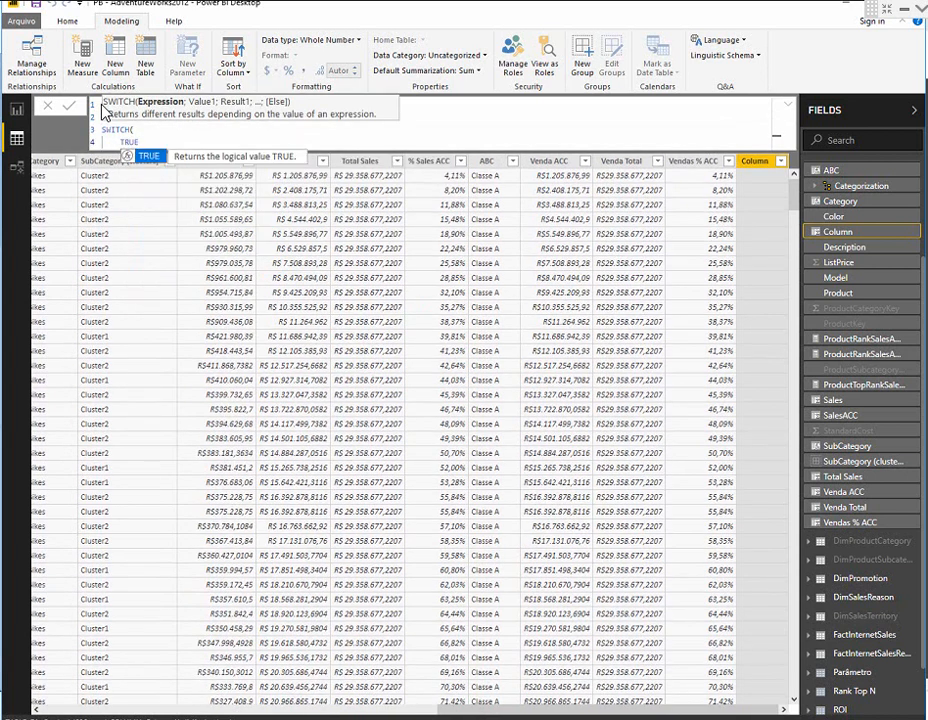
key(Tab)
text();)
key(shift+Return)
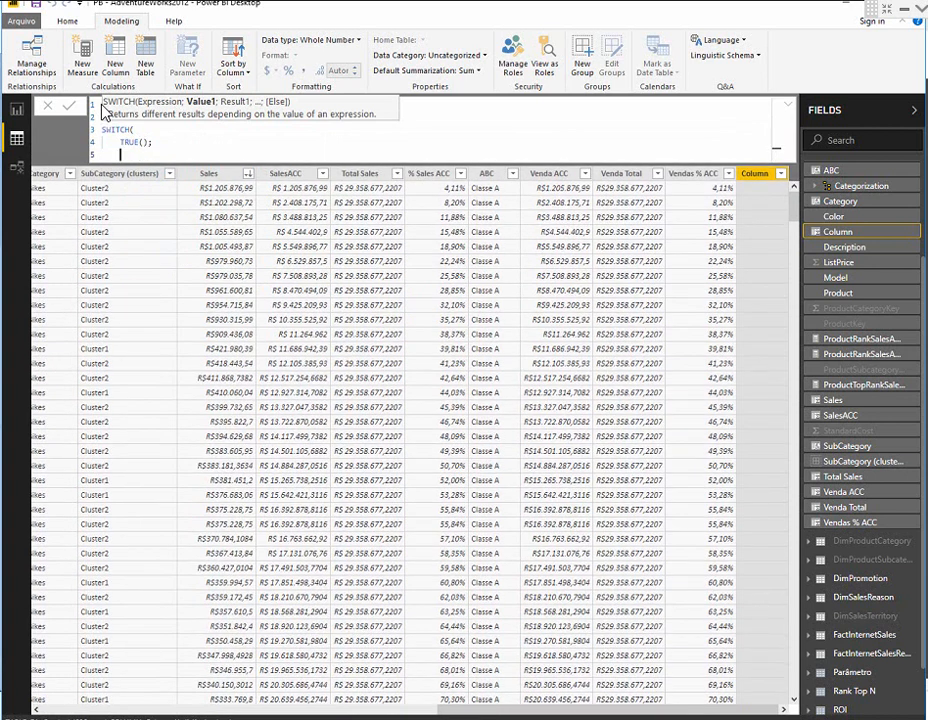
Enter the first SWITCH condition, DimProduct[Vendas % ACC] <= 0,8, with the result "Classe A".
text(Vendas)
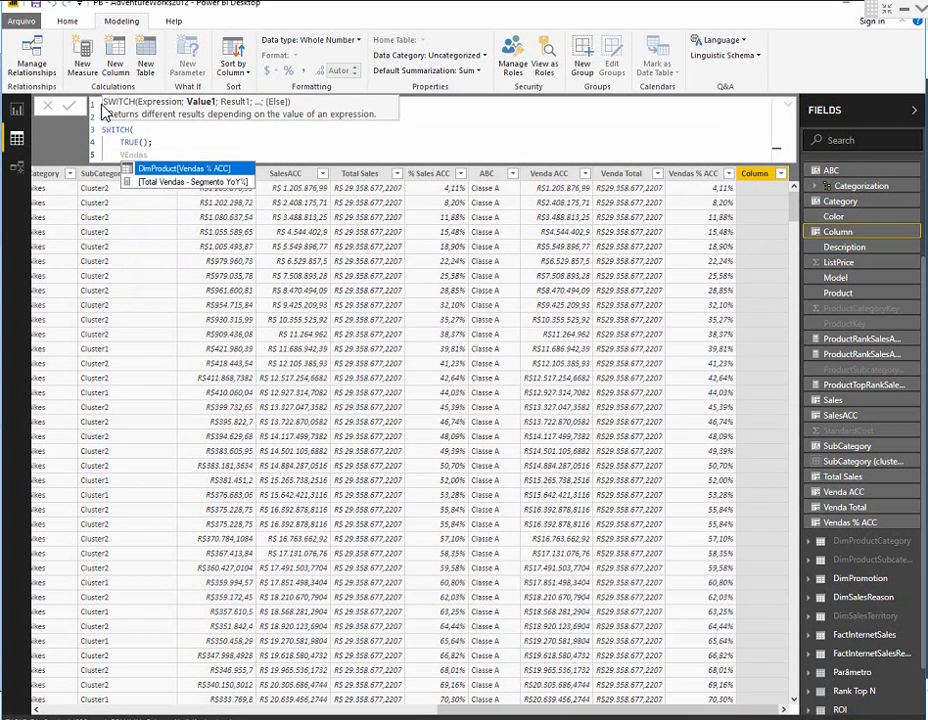
key(Tab)
text(<= 0)
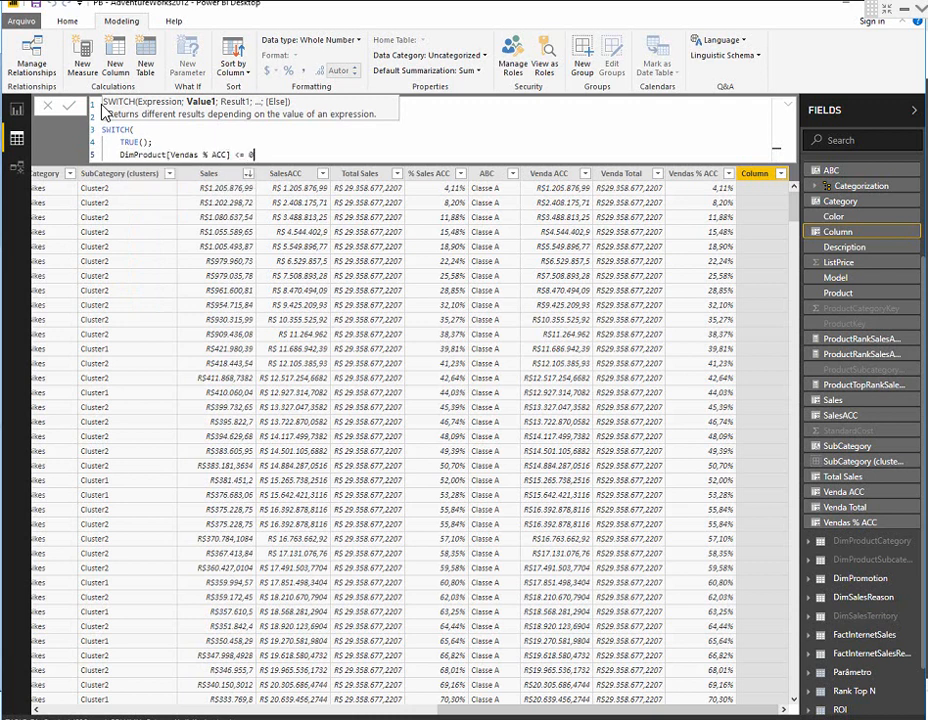
text(,8; "Classe A)
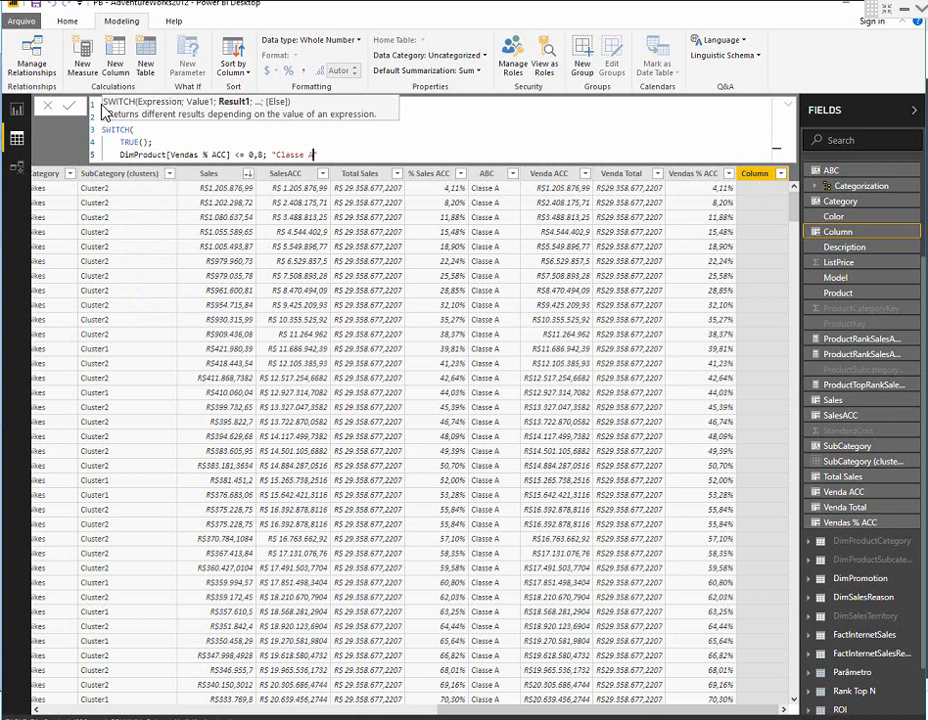
text(")
Duplicate the Classe A condition on the line below and change the copy to <= 0,9 with the result "Classe B".
key(shift+Home)
key(ctrl+c)
key(End)
key(Return)
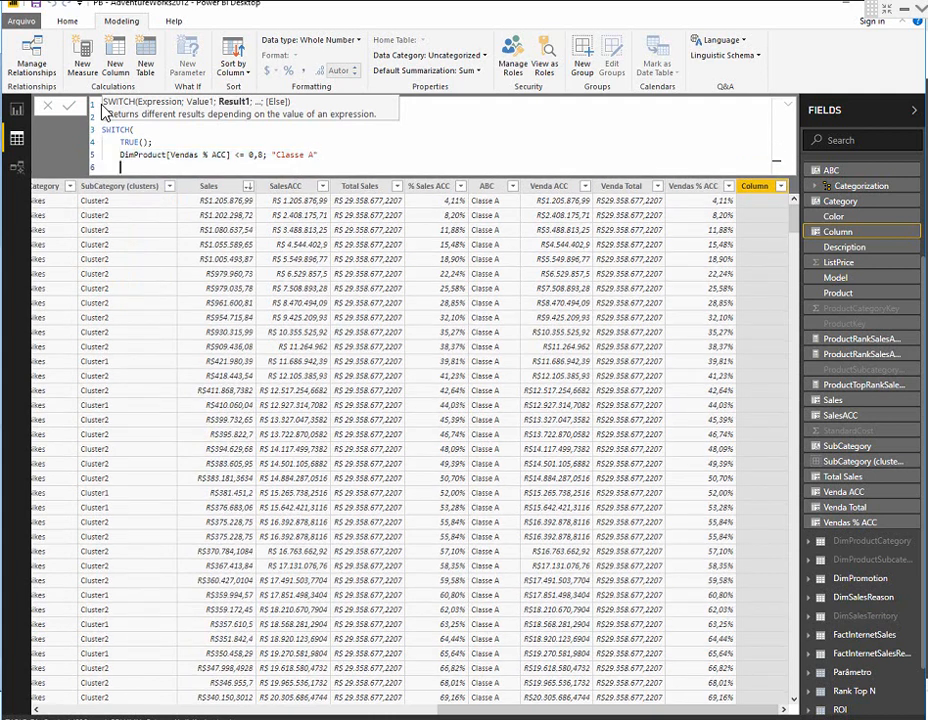
key(ctrl+v)
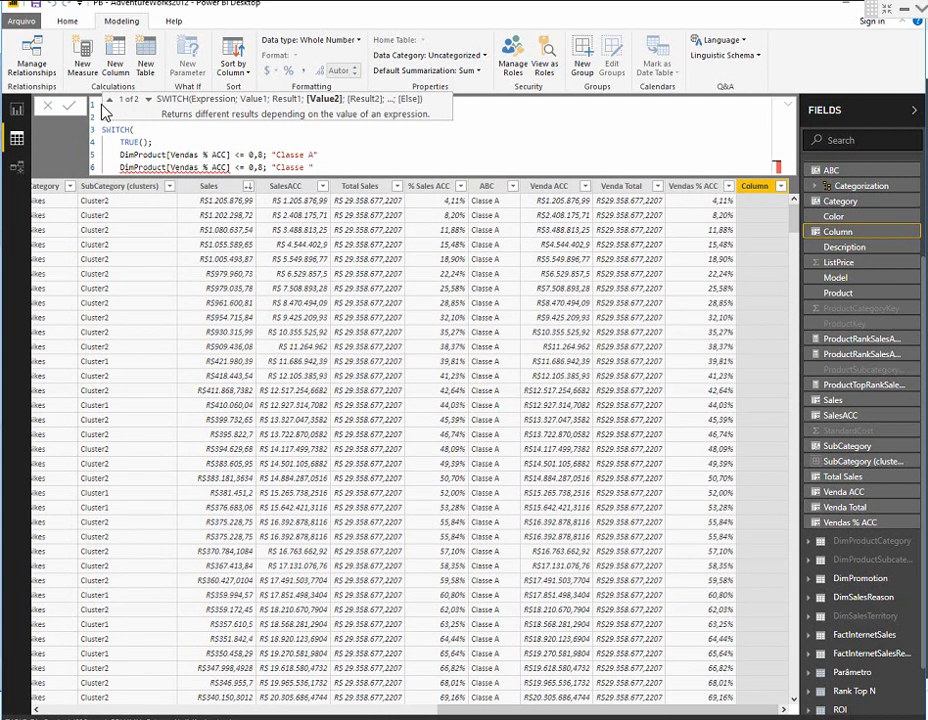
key(Left)
key(BackSpace)
text(B)
key(Delete)
text(9)
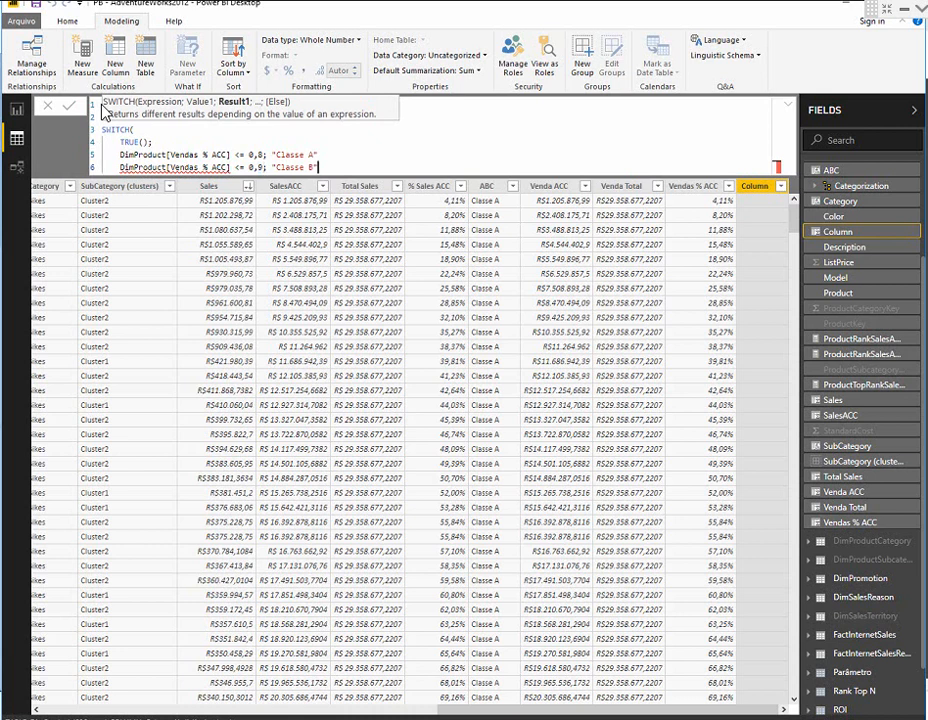
key(End)
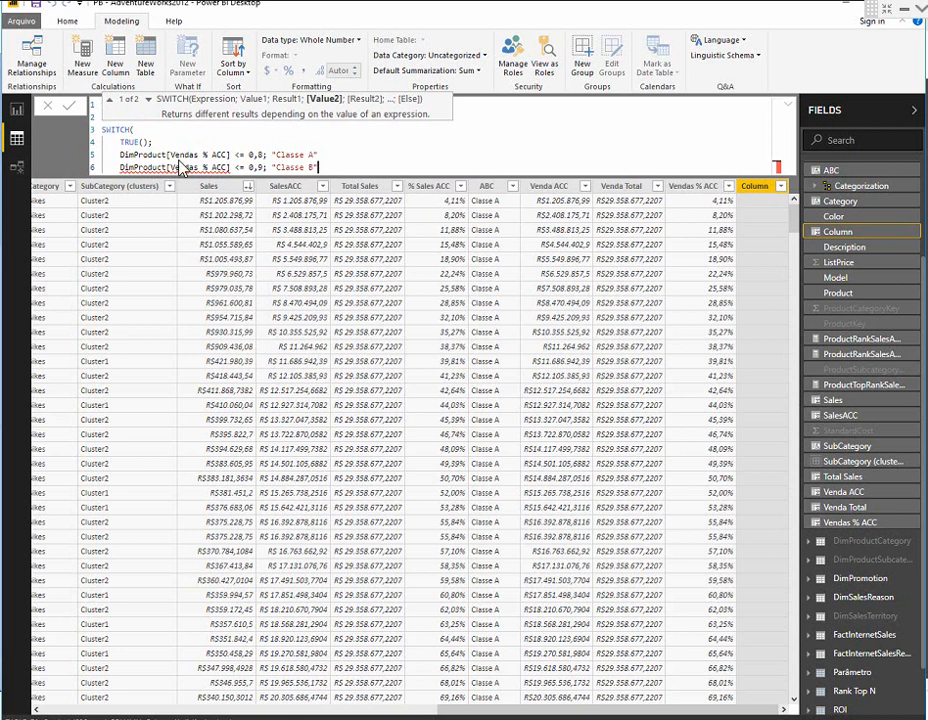
Separate the Classe A and Classe B lines, add "Classe C" as the SWITCH default result and close the function on a new line.
key(Up)
text(;)
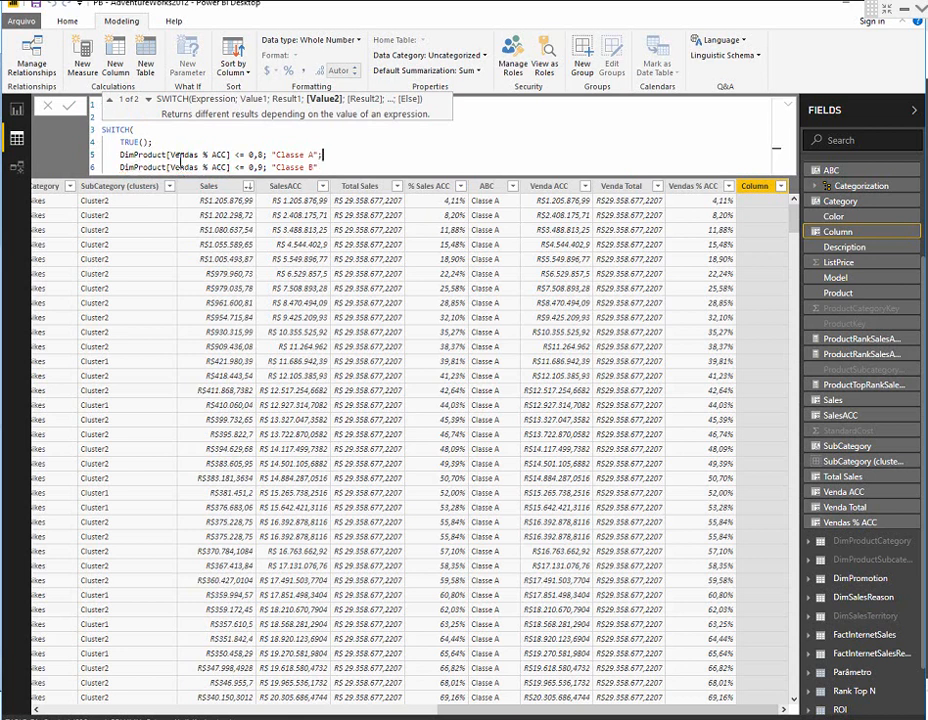
key(Down)
text(; "Classe C")
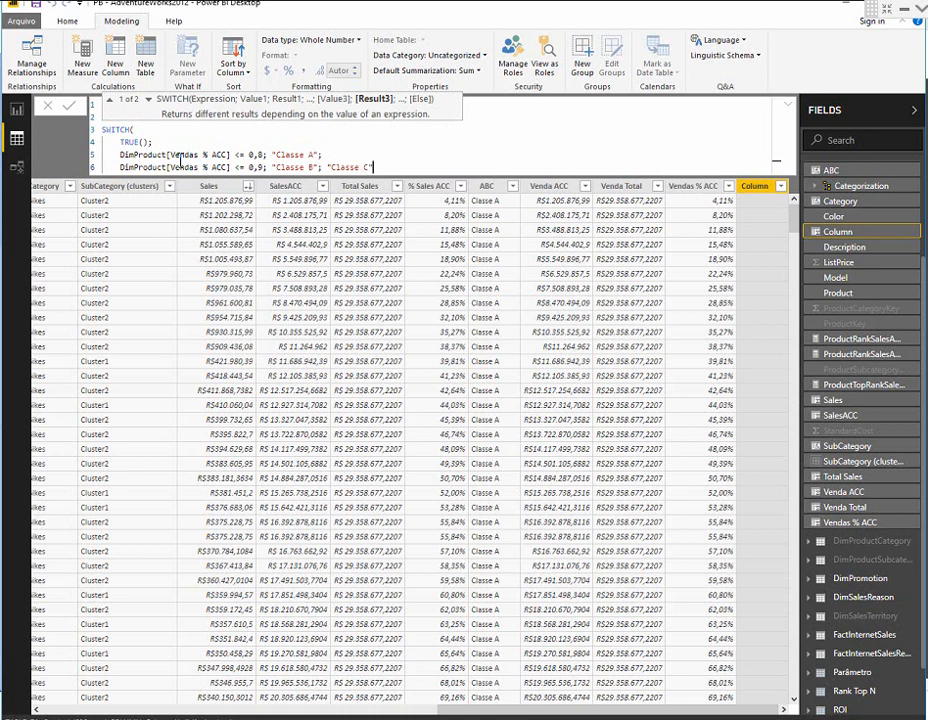
key(shift+Return)
text())
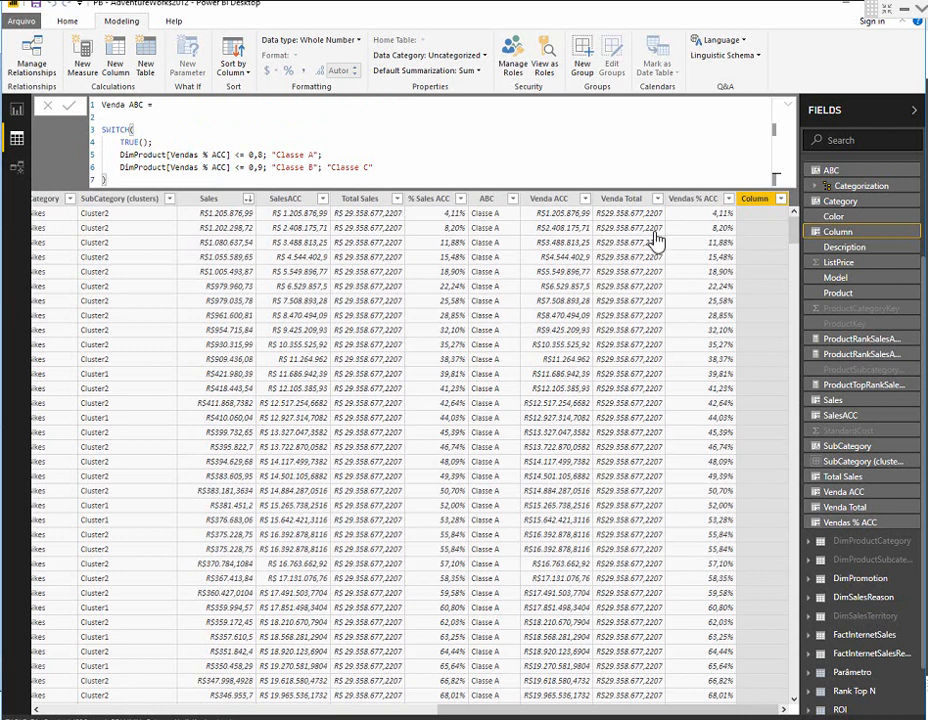
Insert an IF function above SWITCH that tests DimProduct[Vendas % ACC] > 0, with the SWITCH block as its true result.
click(160, 127)
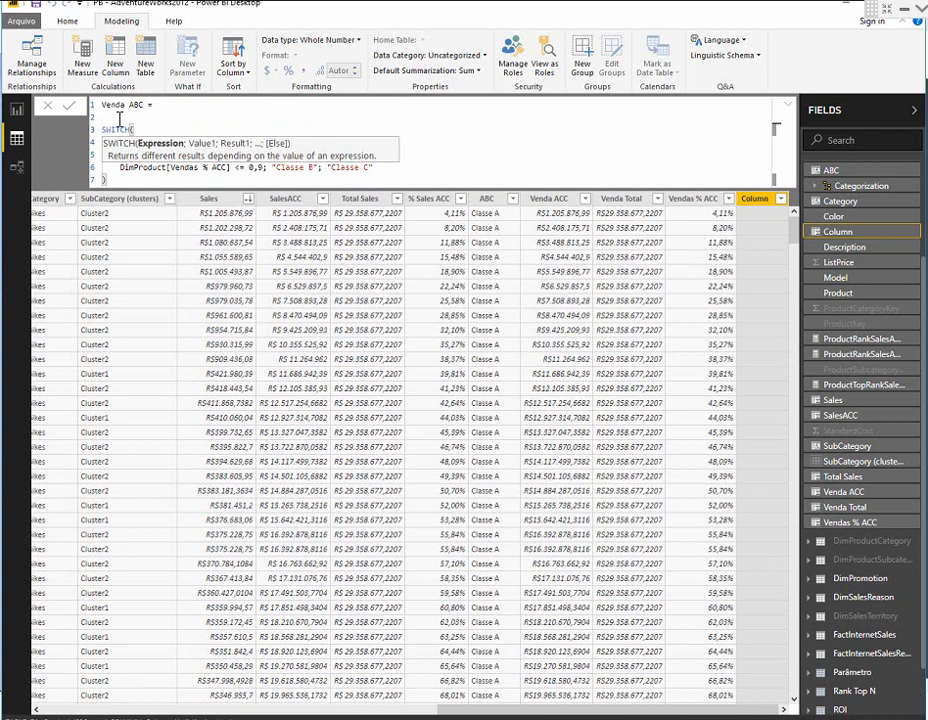
click(121, 119)
key(Return)
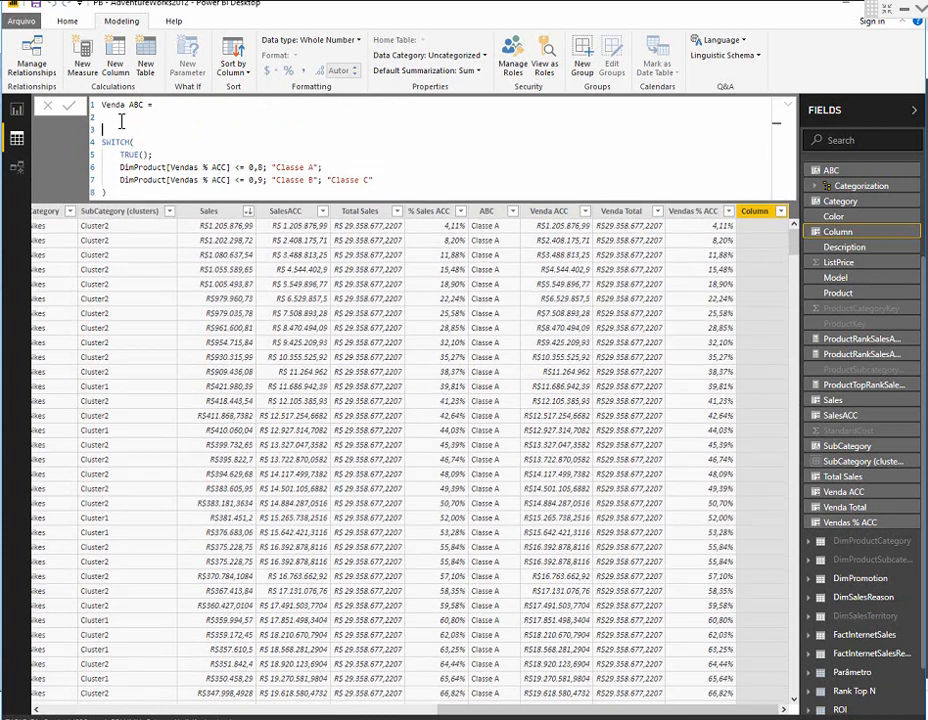
text(IF()
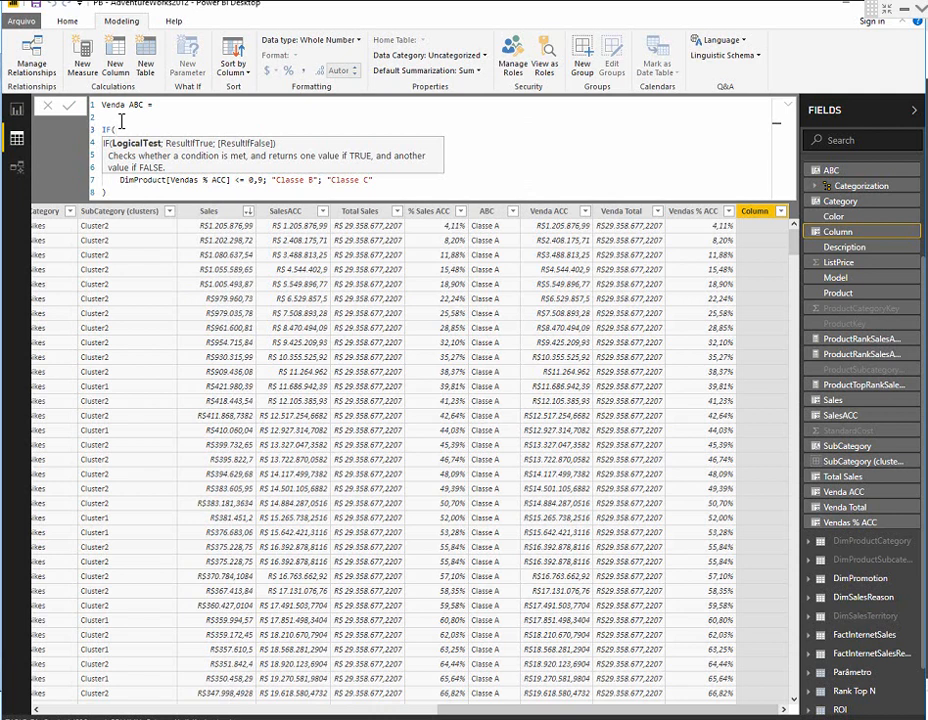
text( ven)
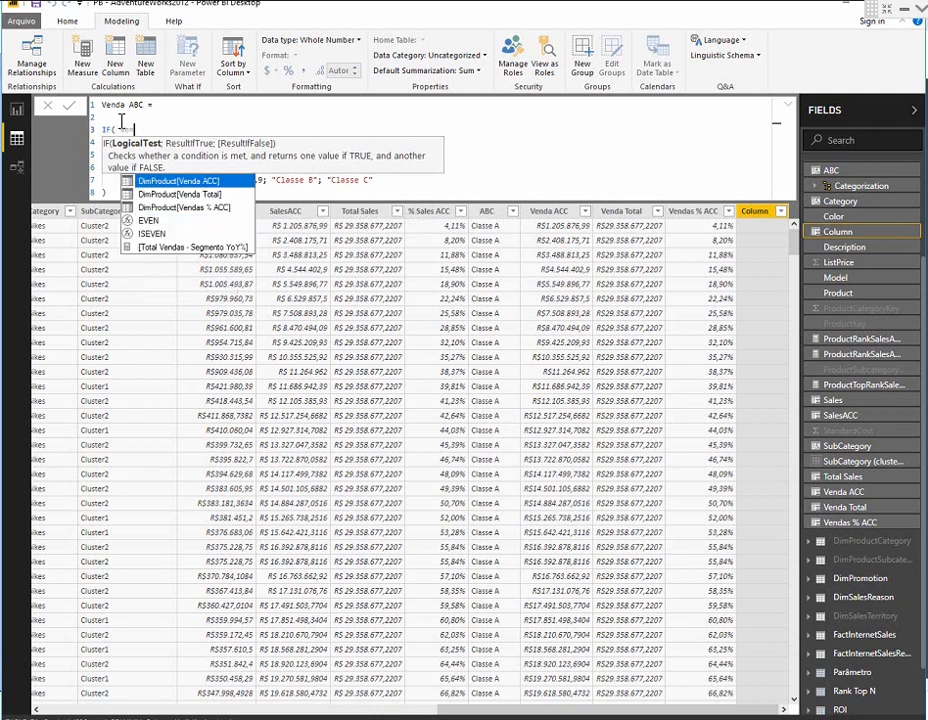
key(Down)
key(Down)
key(Tab)
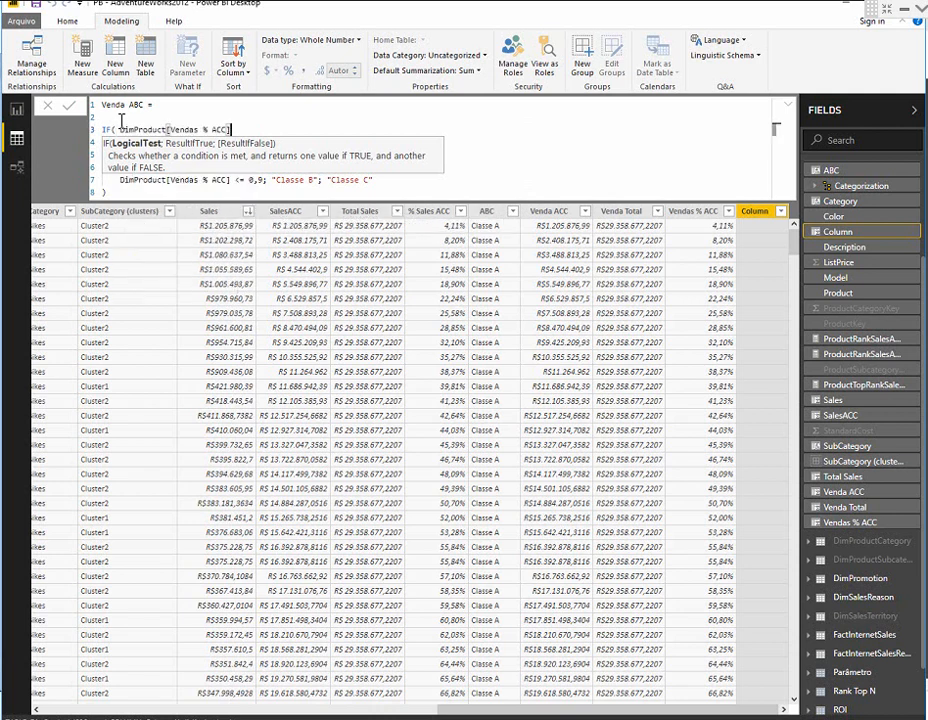
text(> 0;)
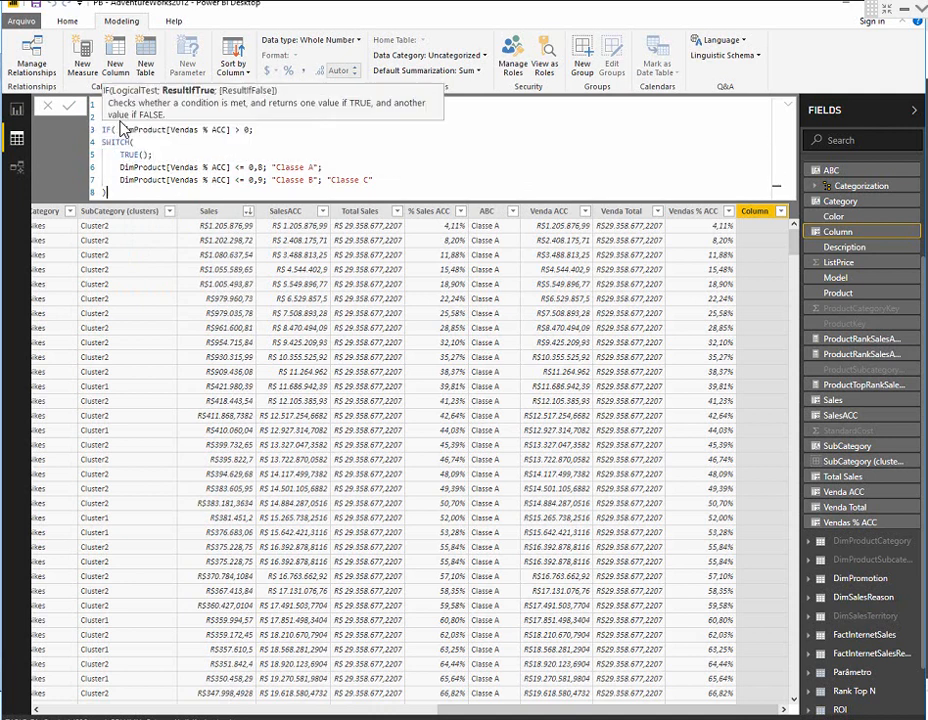
Close the IF function on its own line after SWITCH, commit the Venda ABC column and check its classes against Vendas % ACC.
key(shift+Return)
text())
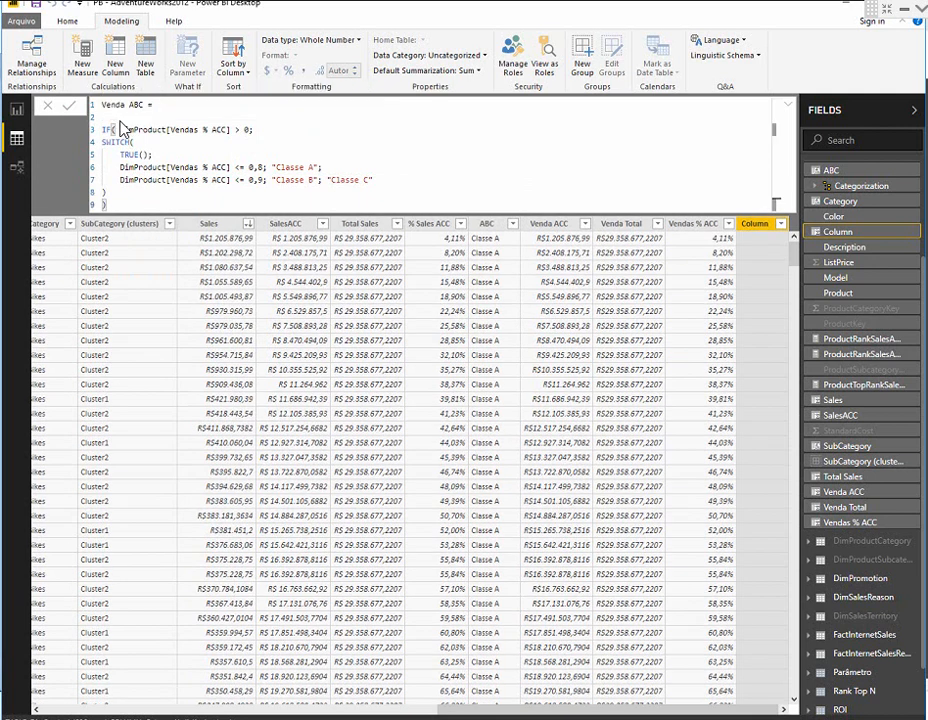
key(Return)
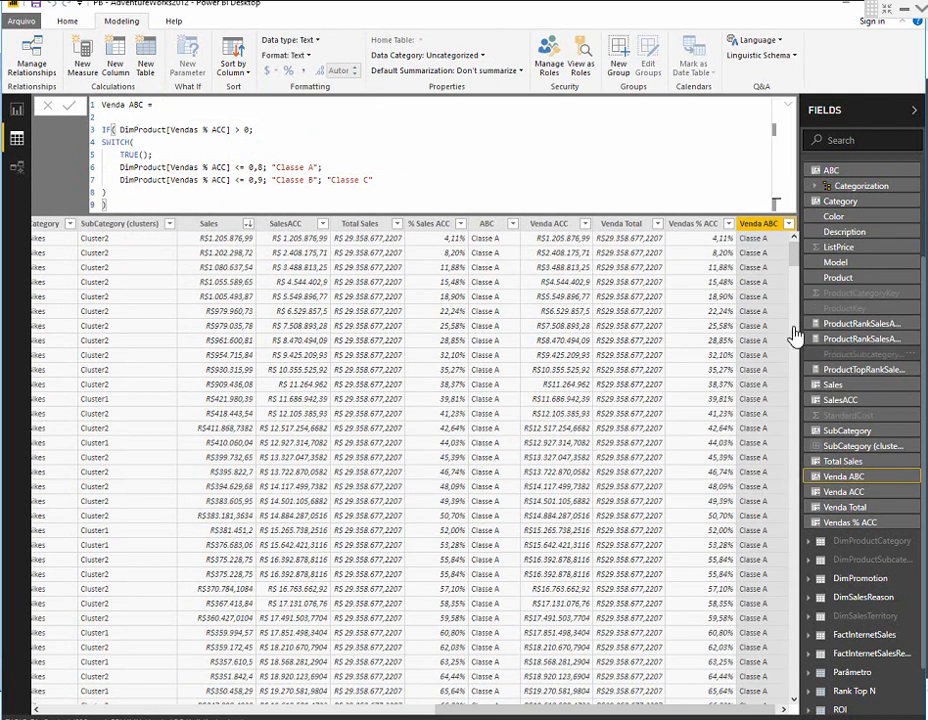
scroll(770, 311, down, 6)
scroll(764, 424, down, 5)
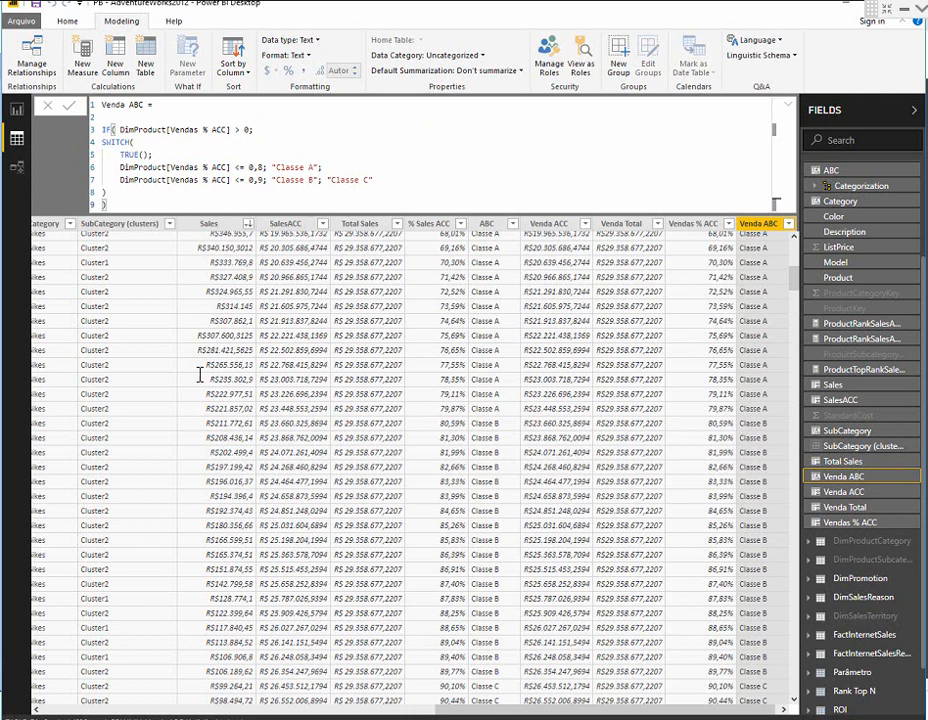
Insert a table visual on the blank report page Page 1 and expand it in focus mode.
click(16, 110)
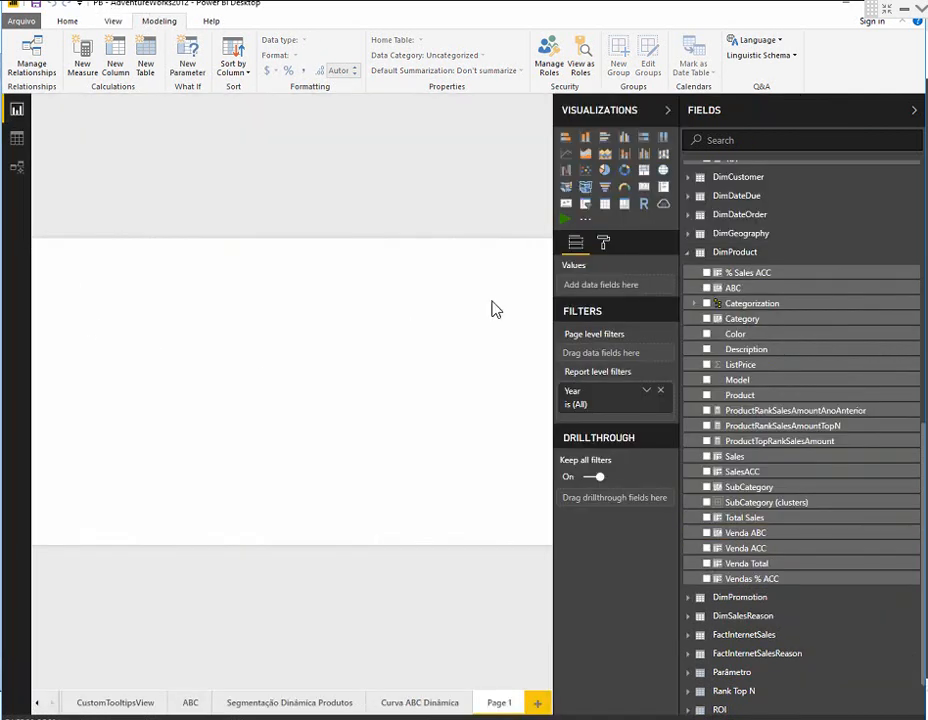
click(604, 203)
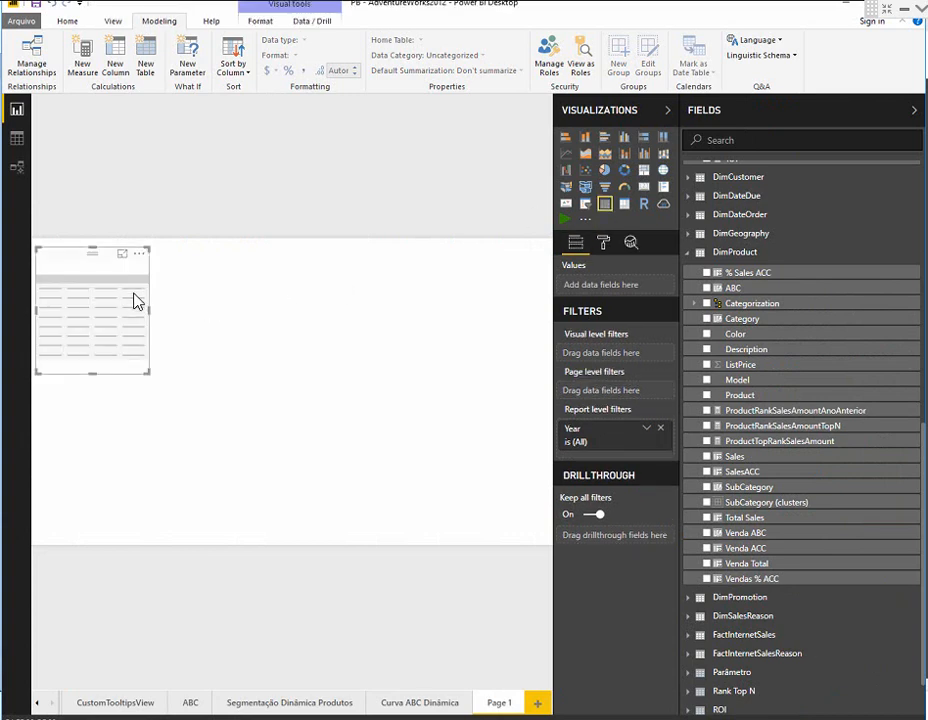
click(128, 251)
scroll(714, 400, down, 2)
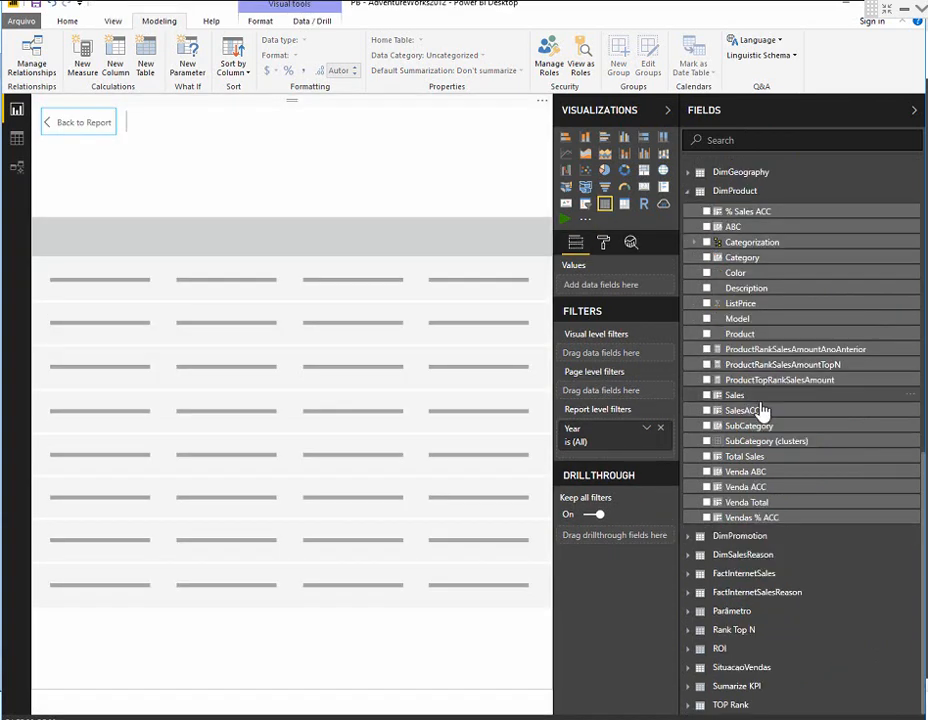
Add the Product field from DimProduct and the SalesAmountMeasure measure from Métricas to the table visual.
click(708, 333)
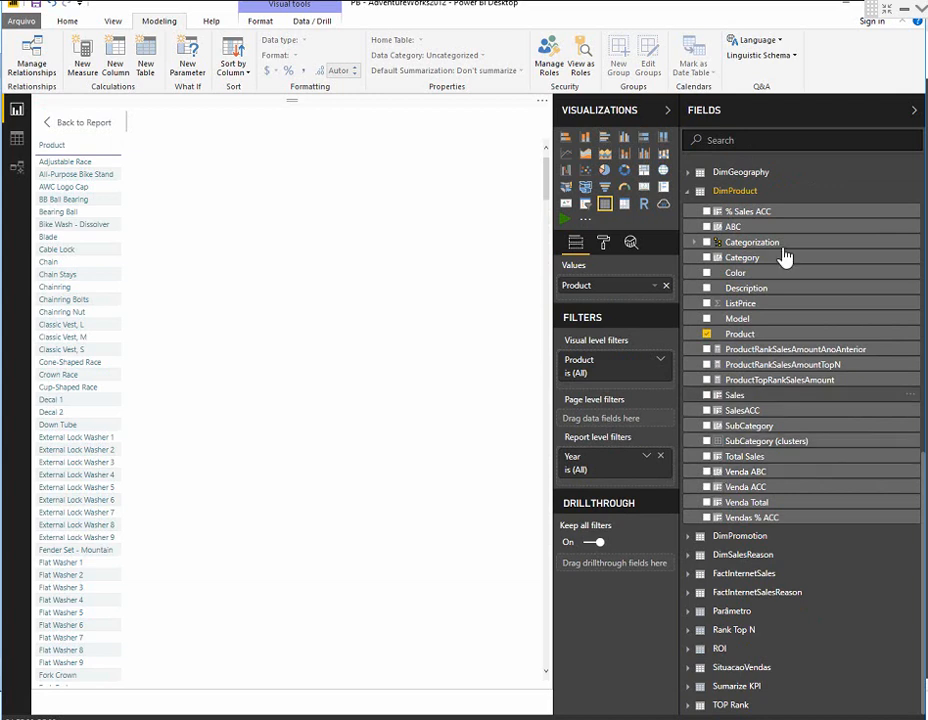
scroll(718, 212, up, 10)
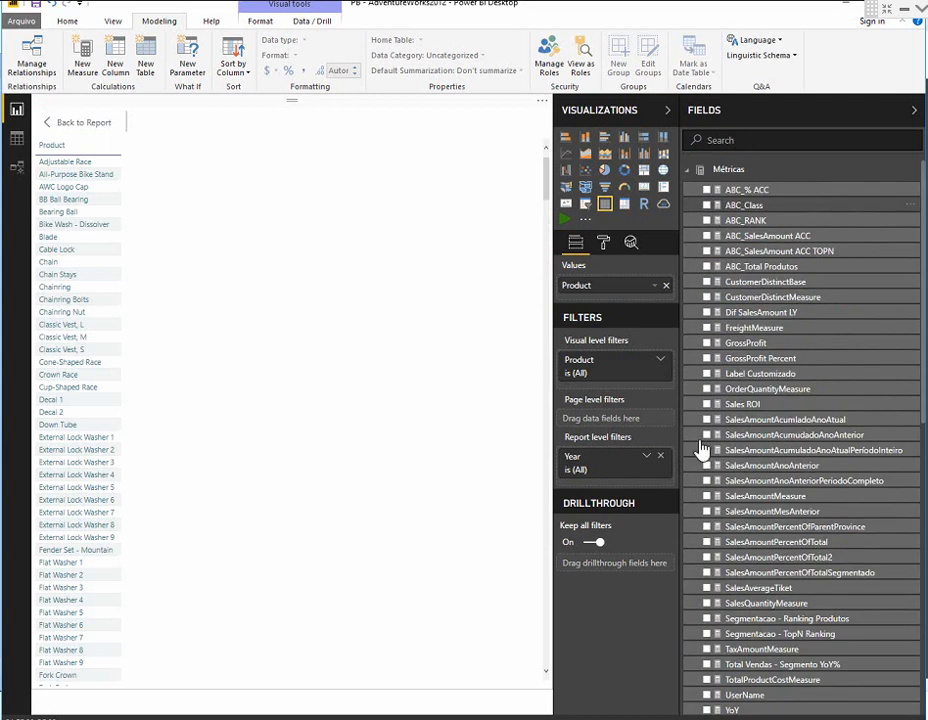
scroll(712, 470, down, 3)
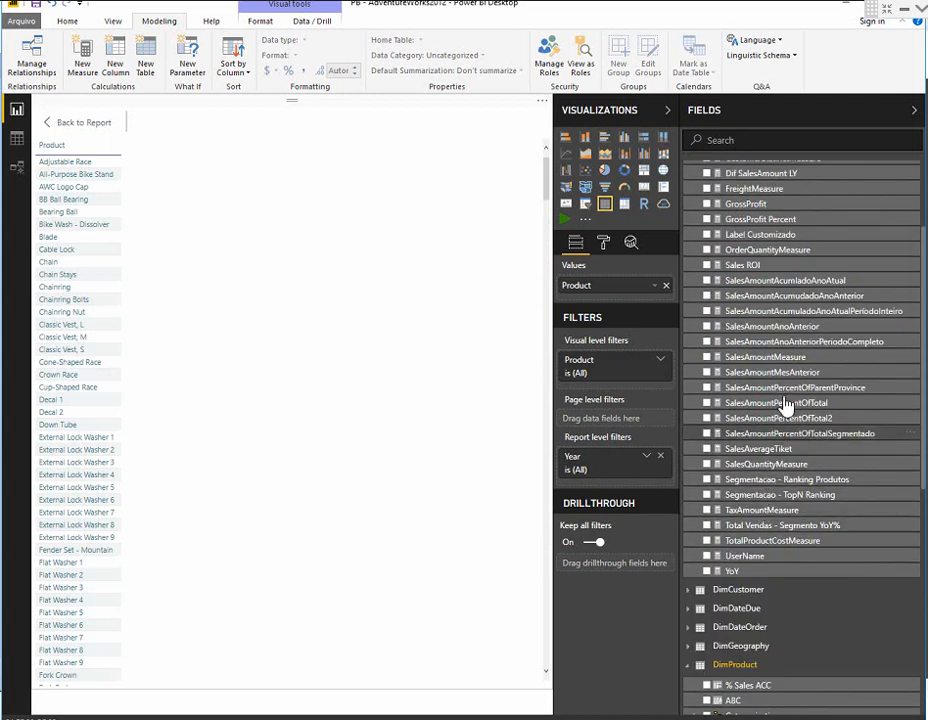
click(707, 360)
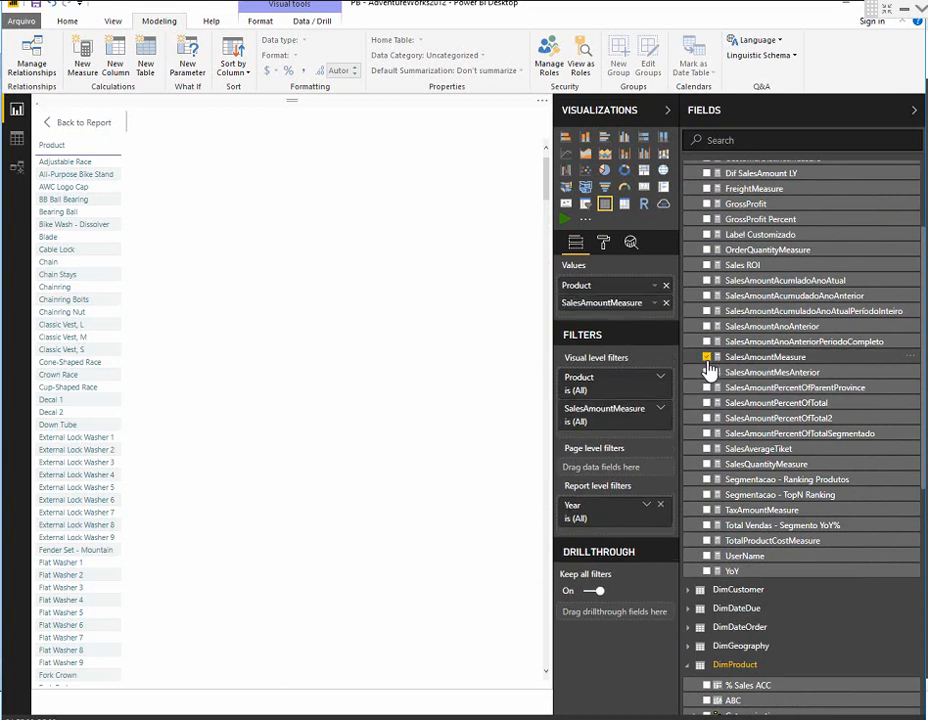
Collapse the Métricas table in the field list and sort the visual by SalesAmountMeasure in descending order.
scroll(776, 266, up, 2)
scroll(776, 266, up, 2)
scroll(718, 271, down, 2)
scroll(718, 242, up, 2)
click(688, 176)
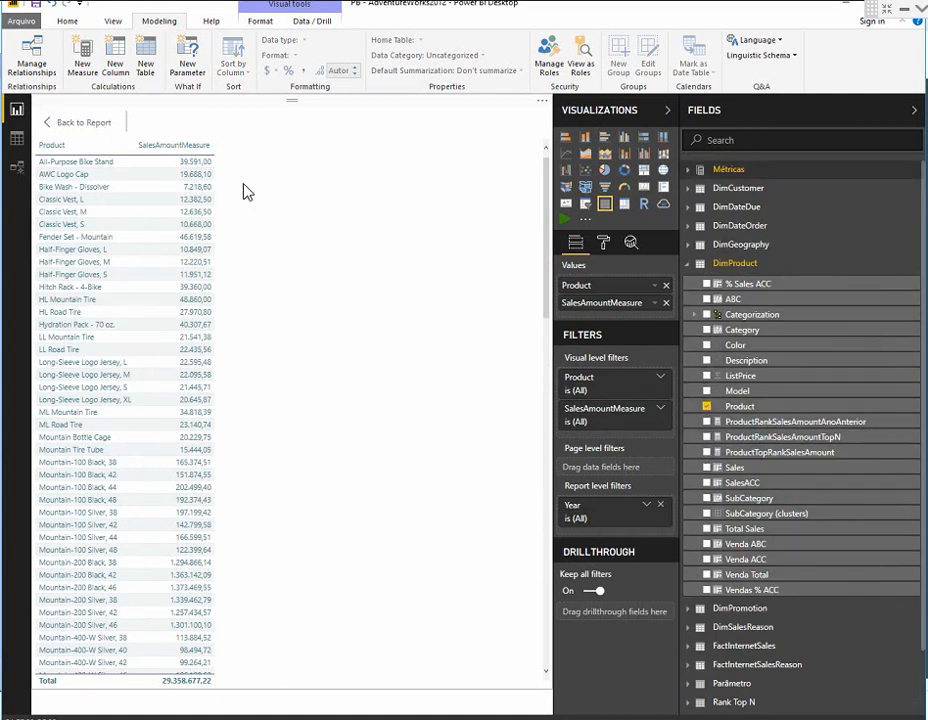
click(184, 145)
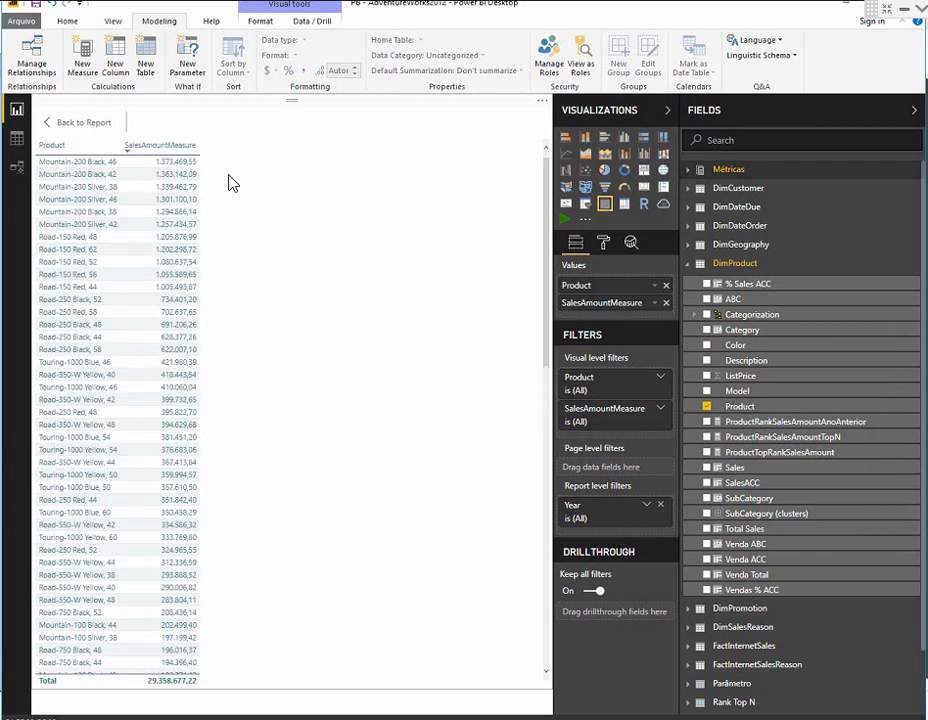
Add Venda ACC to the table visual and set its aggregation to Don't summarize.
click(707, 560)
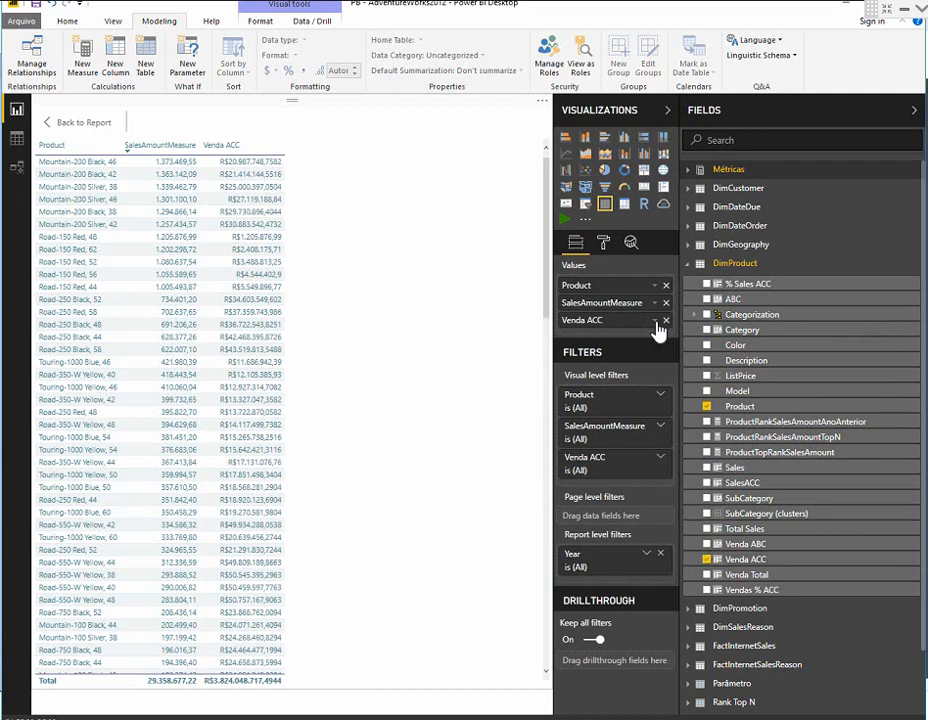
click(656, 321)
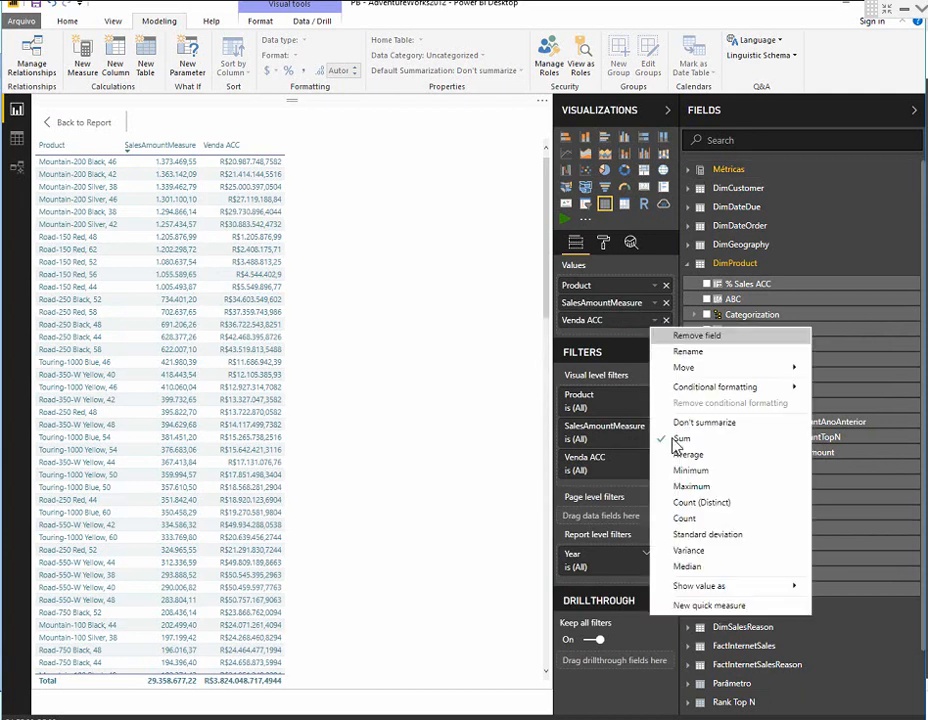
click(707, 425)
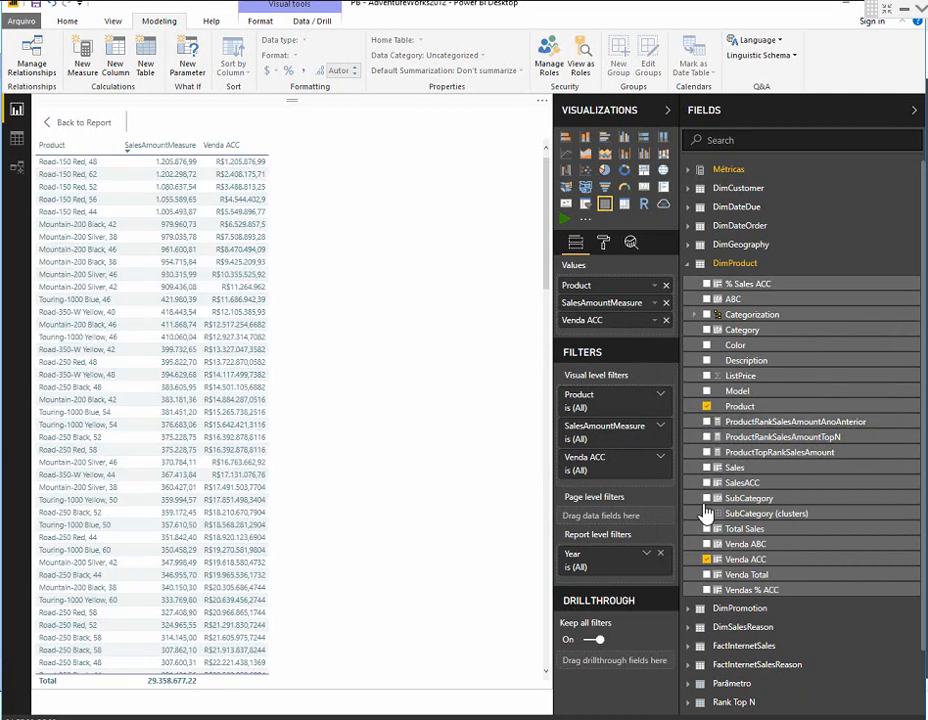
Add Venda Total, Vendas % ACC and Venda ABC to the table visual and review the class assigned to each product.
click(706, 576)
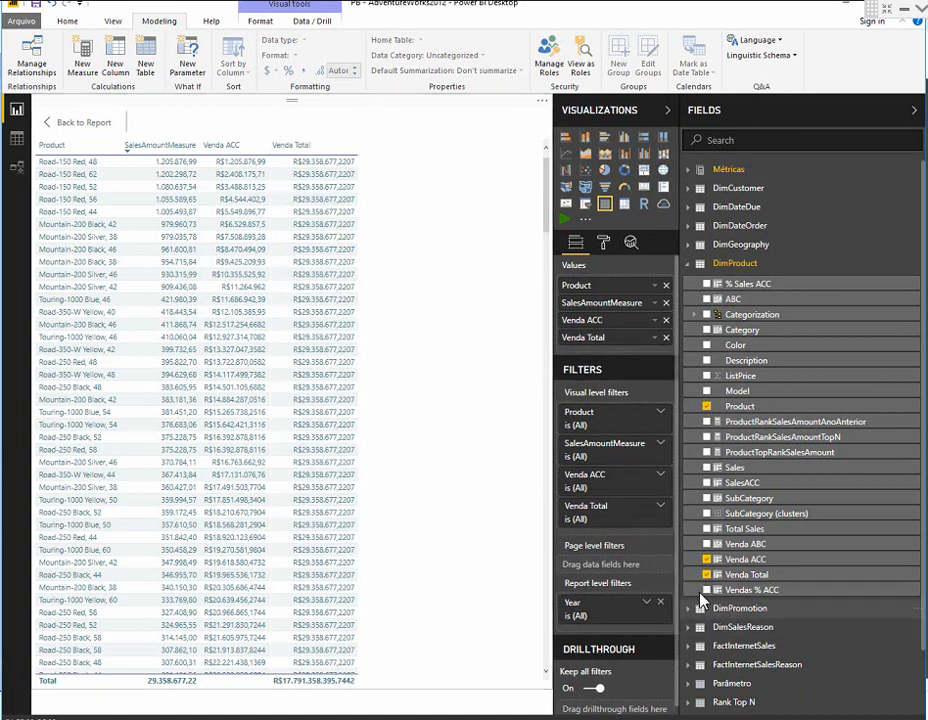
click(703, 591)
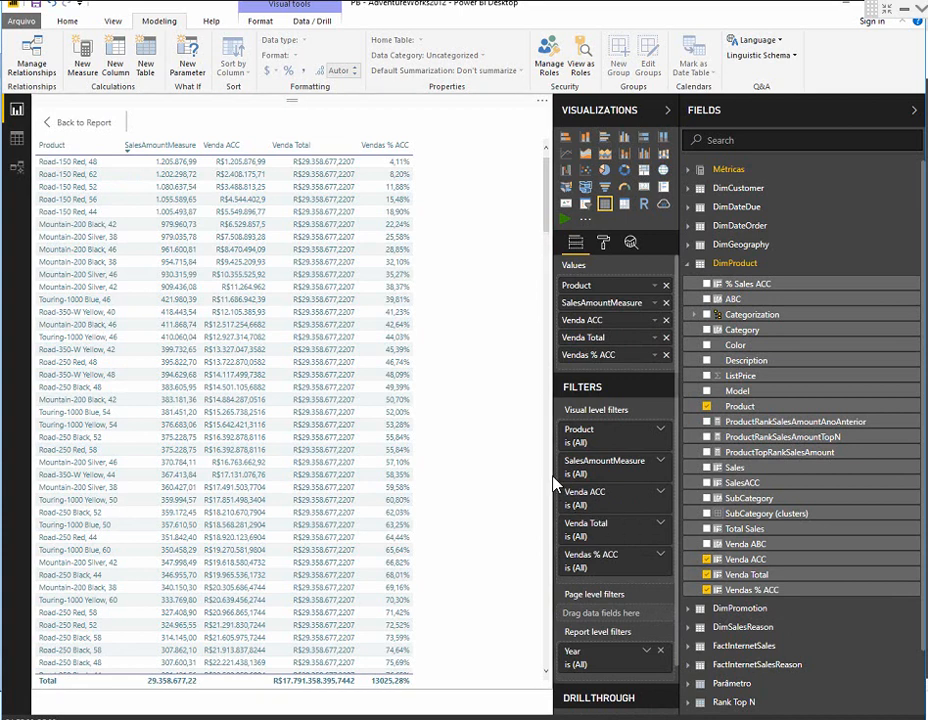
click(707, 548)
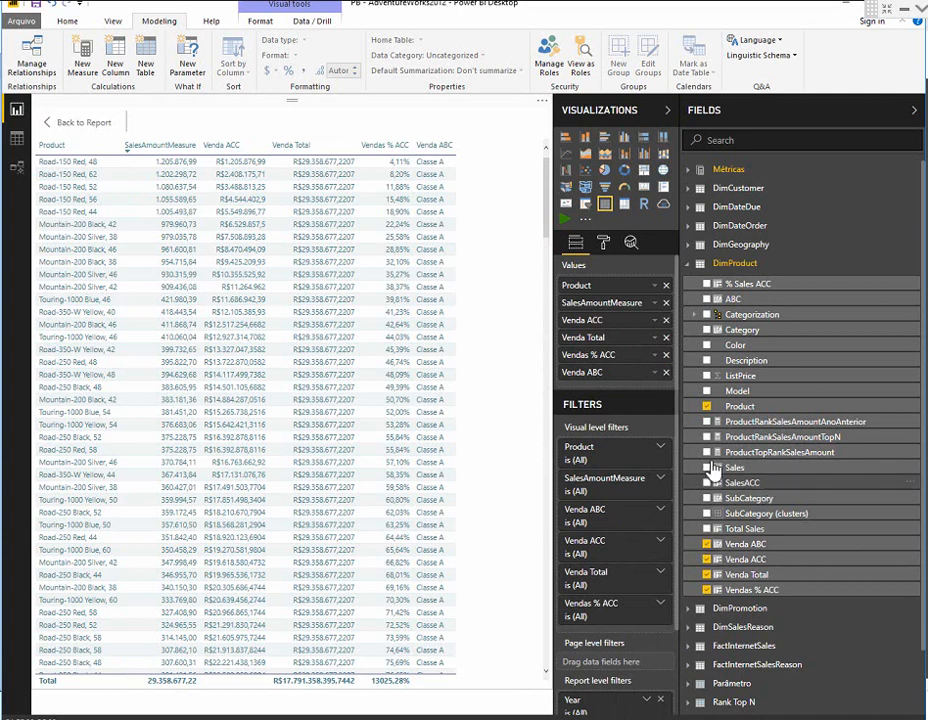
scroll(440, 550, down, 5)
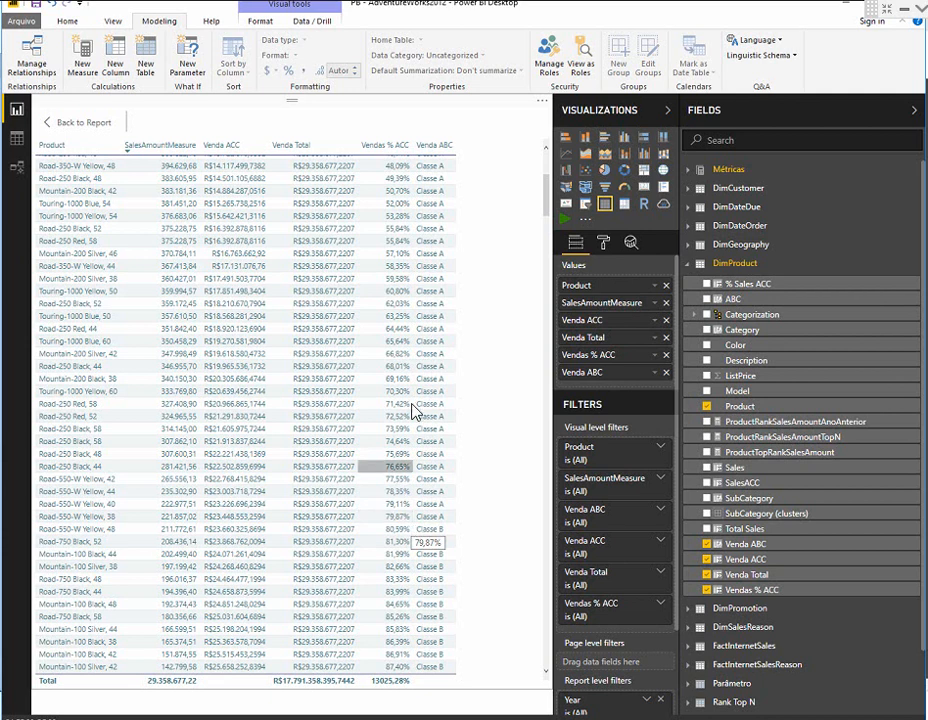
scroll(367, 311, up, 5)
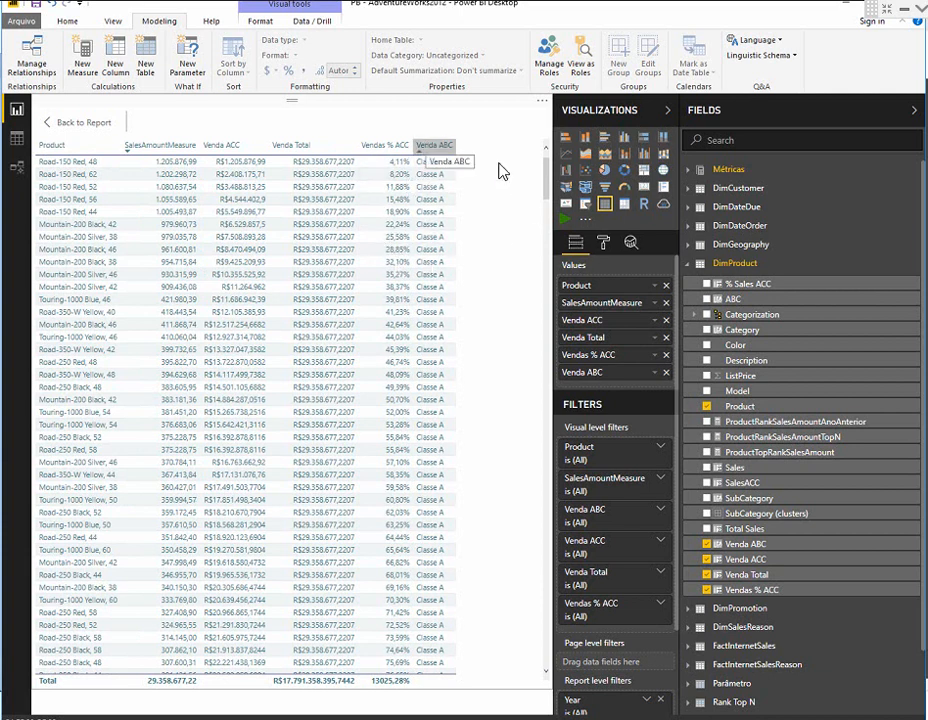
Turn on background color conditional formatting for the Venda ABC column of the table visual.
click(606, 246)
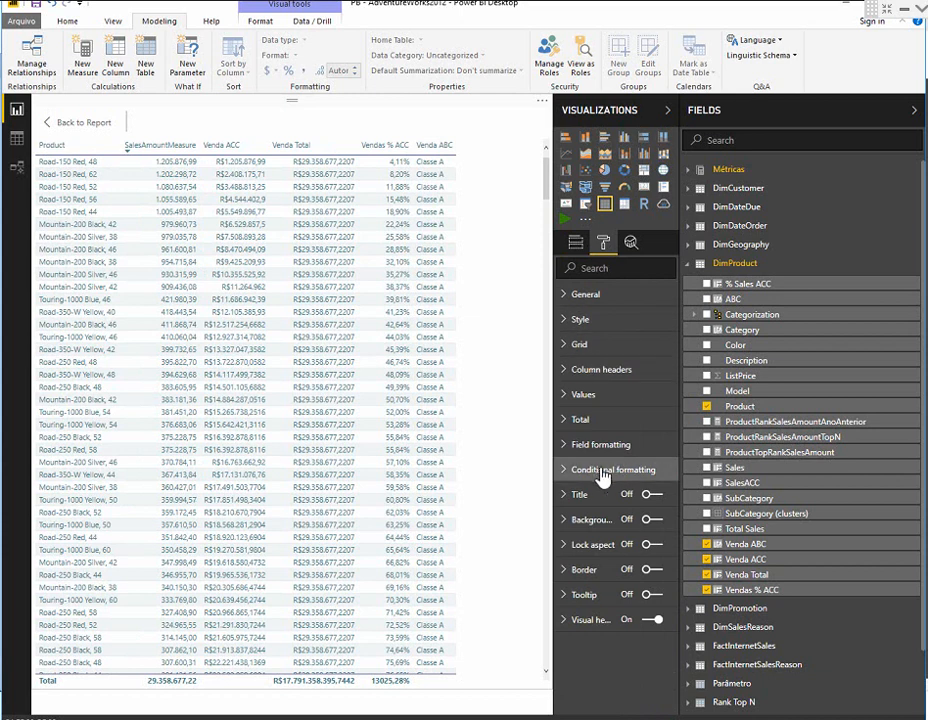
click(567, 472)
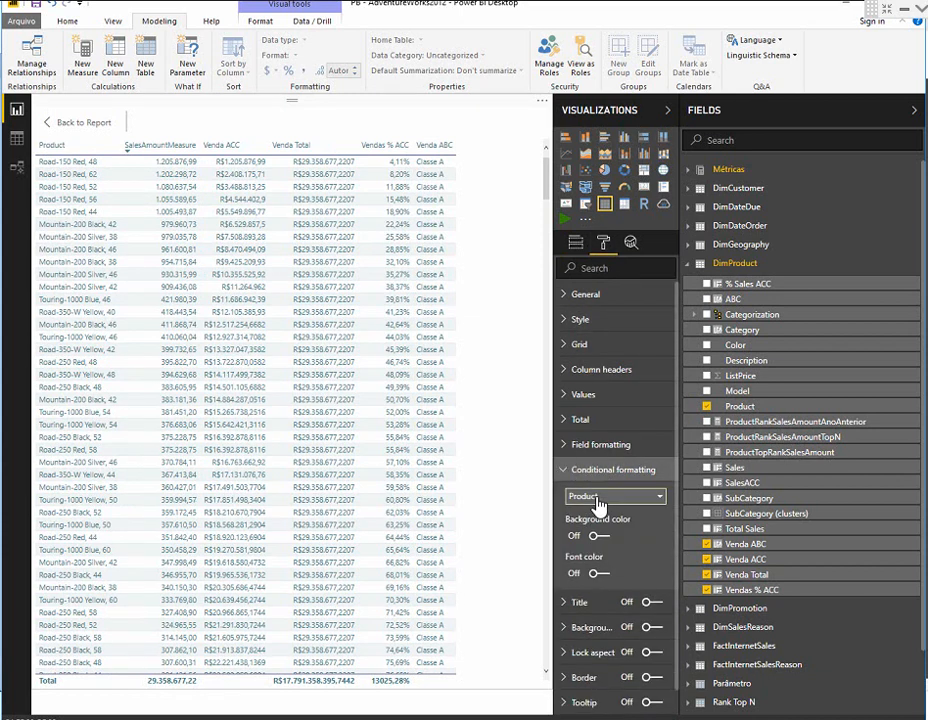
click(595, 496)
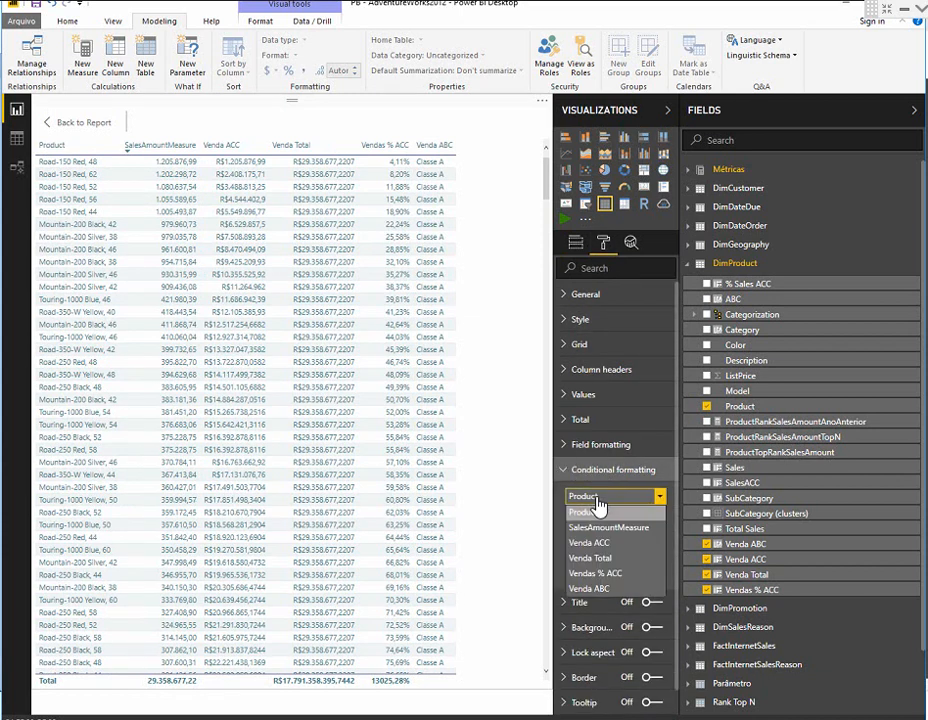
click(602, 589)
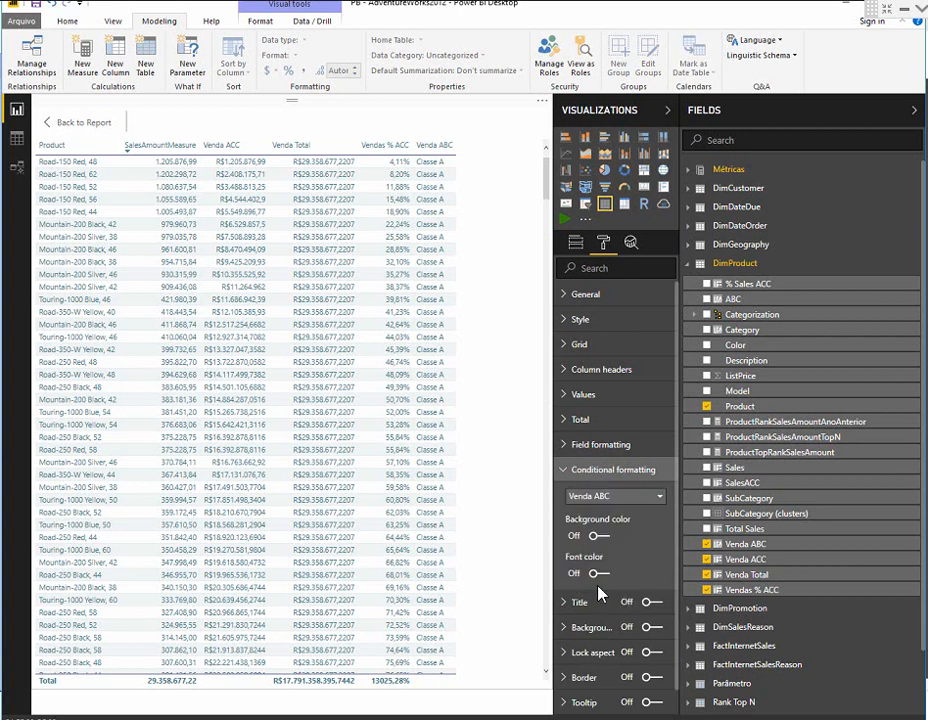
click(602, 538)
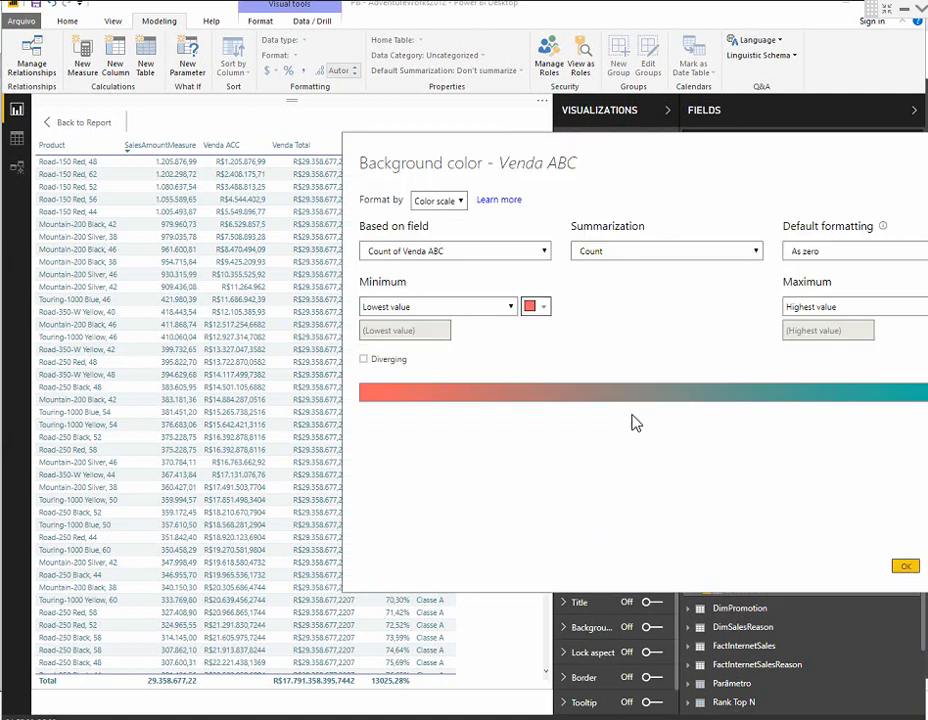
Format the Venda ABC background color by Rules, based on the Sum of Vendas % ACC from DimProduct.
click(451, 254)
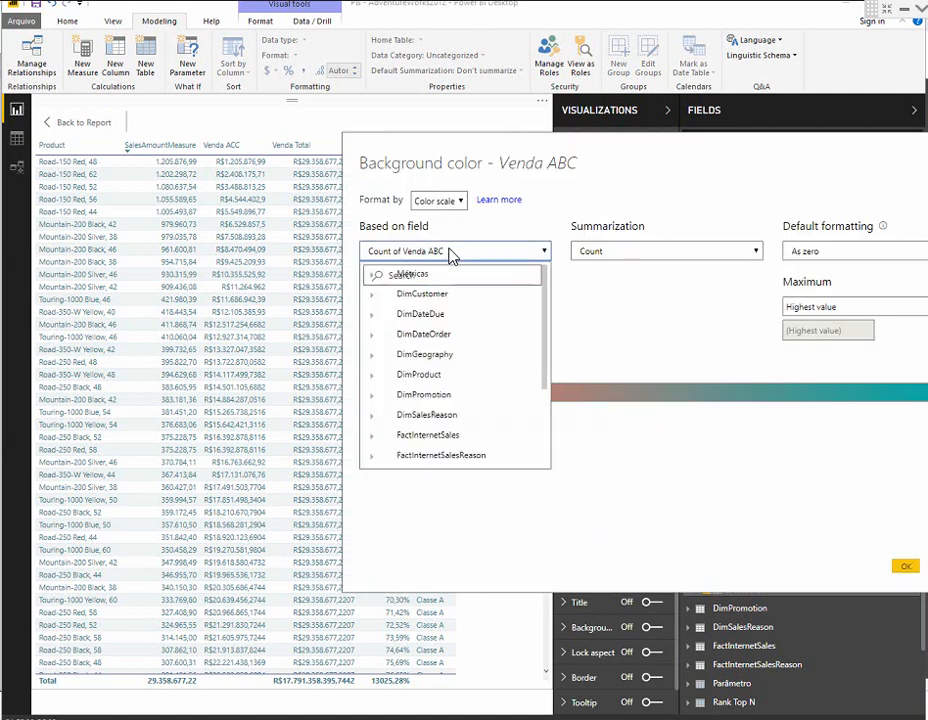
click(437, 200)
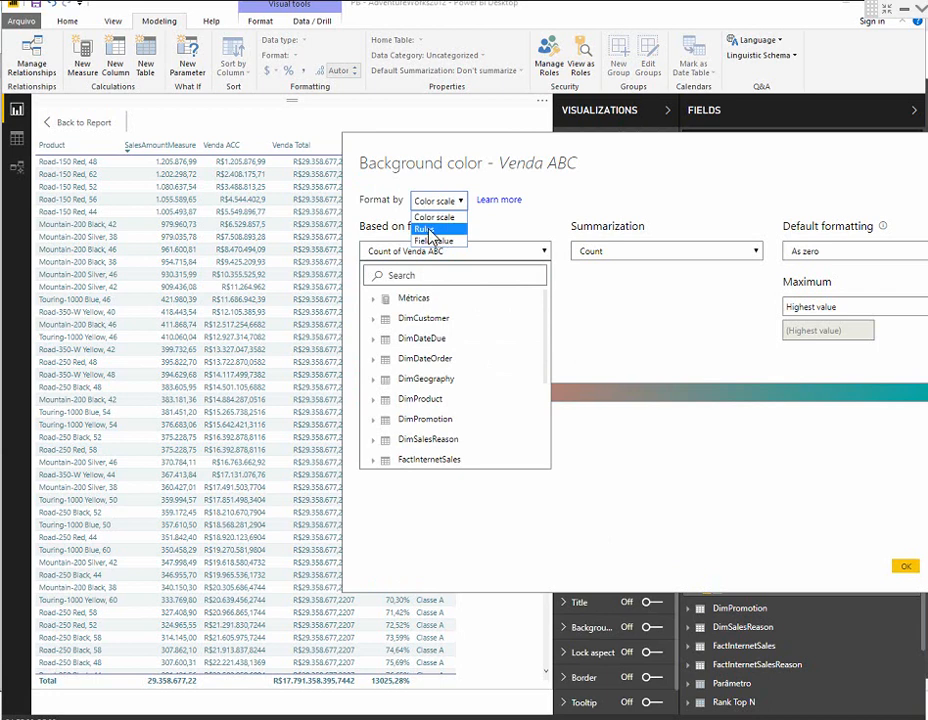
click(428, 230)
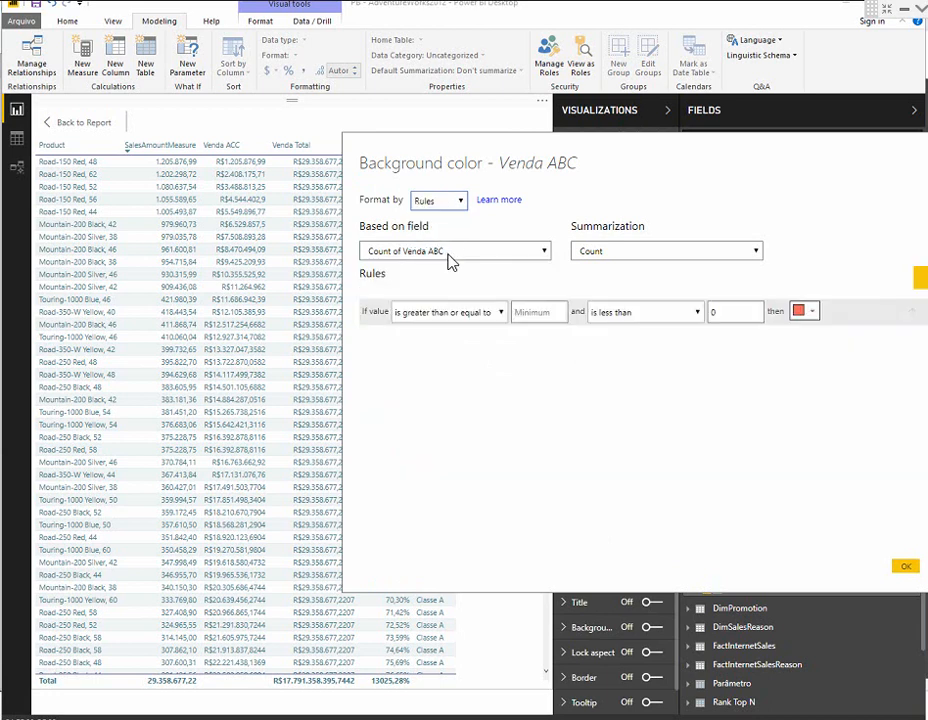
click(455, 257)
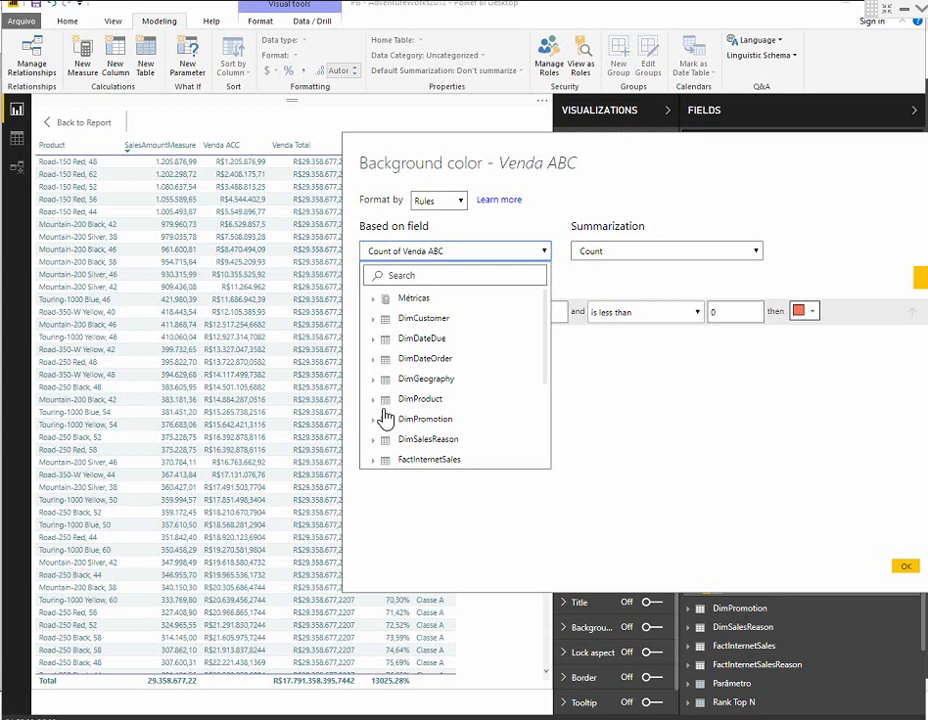
click(424, 401)
scroll(428, 408, down, 2)
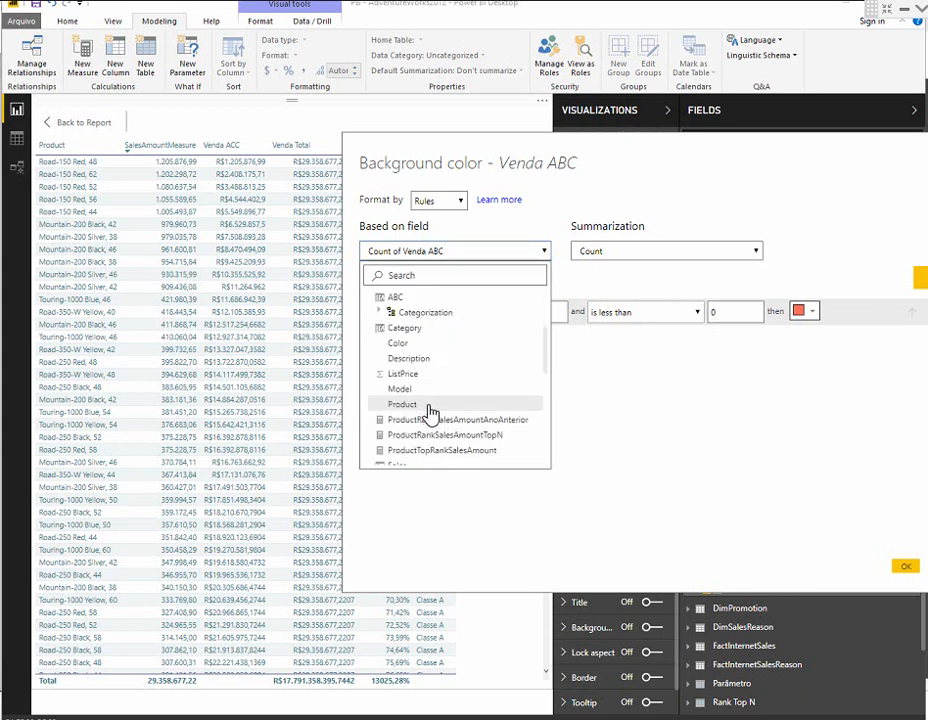
scroll(482, 416, down, 1)
scroll(490, 418, down, 1)
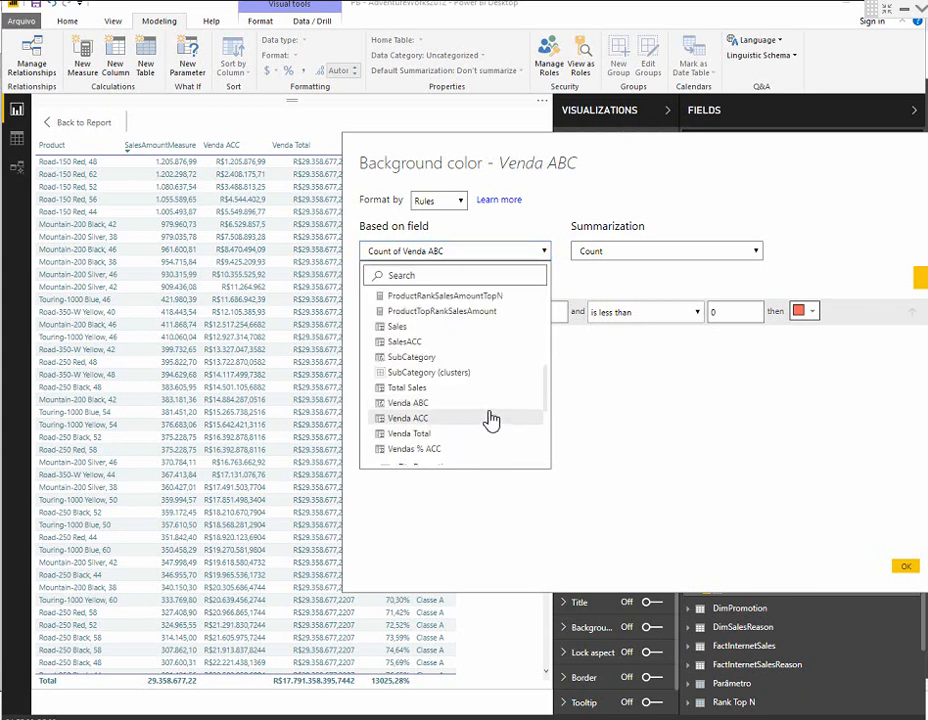
click(433, 455)
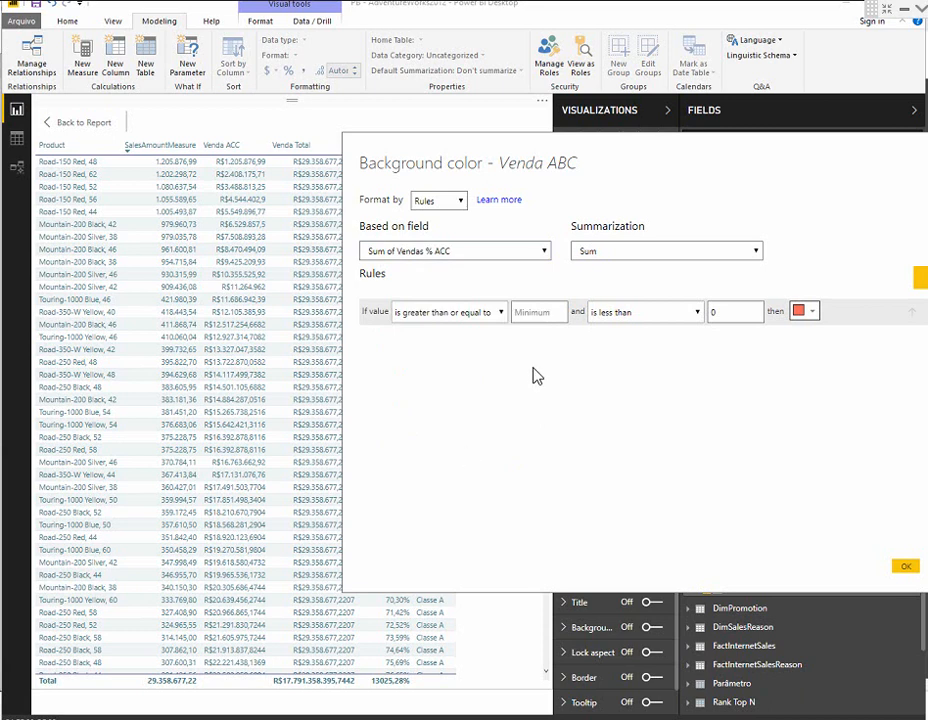
click(605, 253)
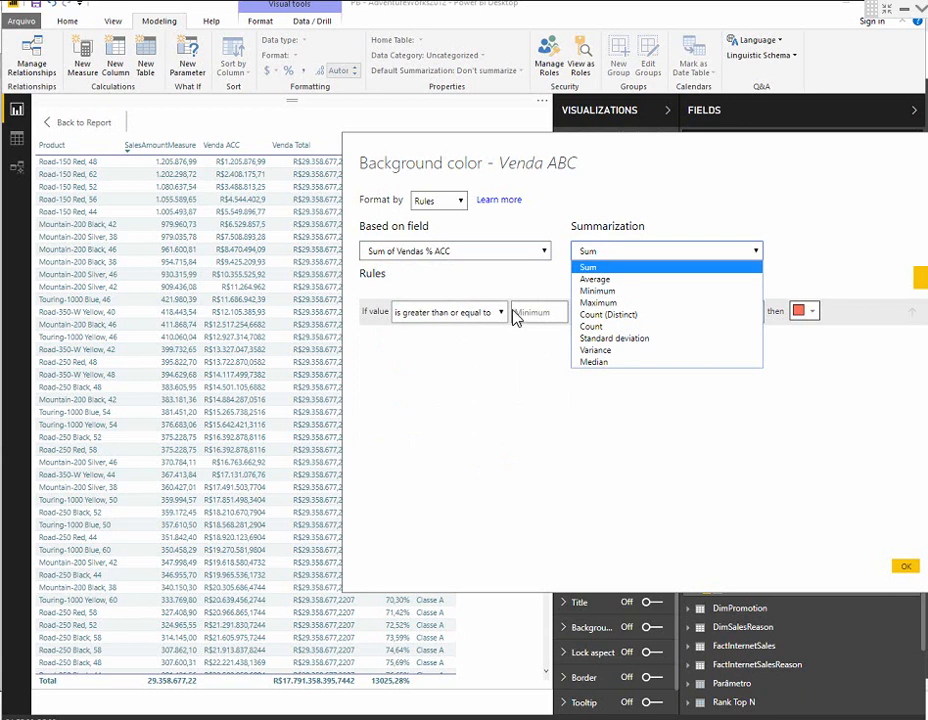
click(527, 286)
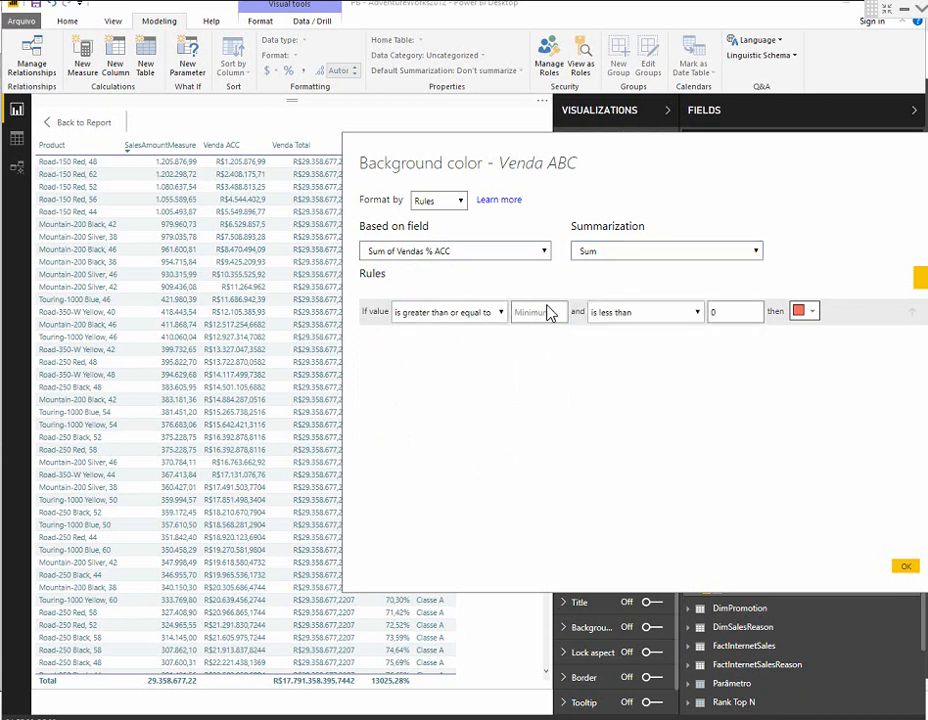
Set the first color rule to values greater than or equal to 0 and less than .8.
click(536, 314)
text(0)
click(744, 314)
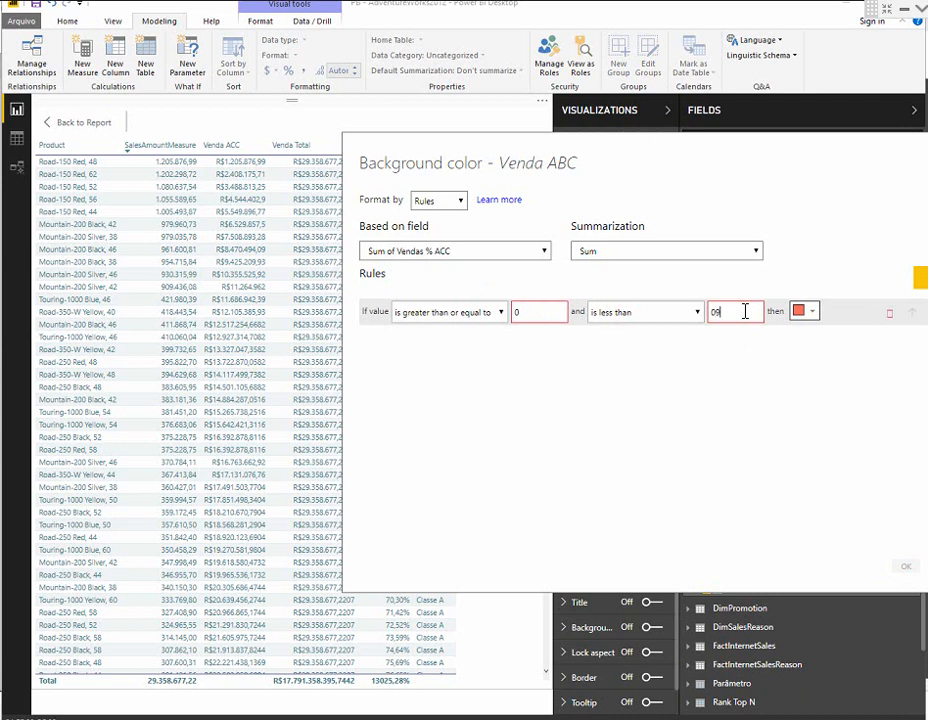
key(BackSpace)
text(,8)
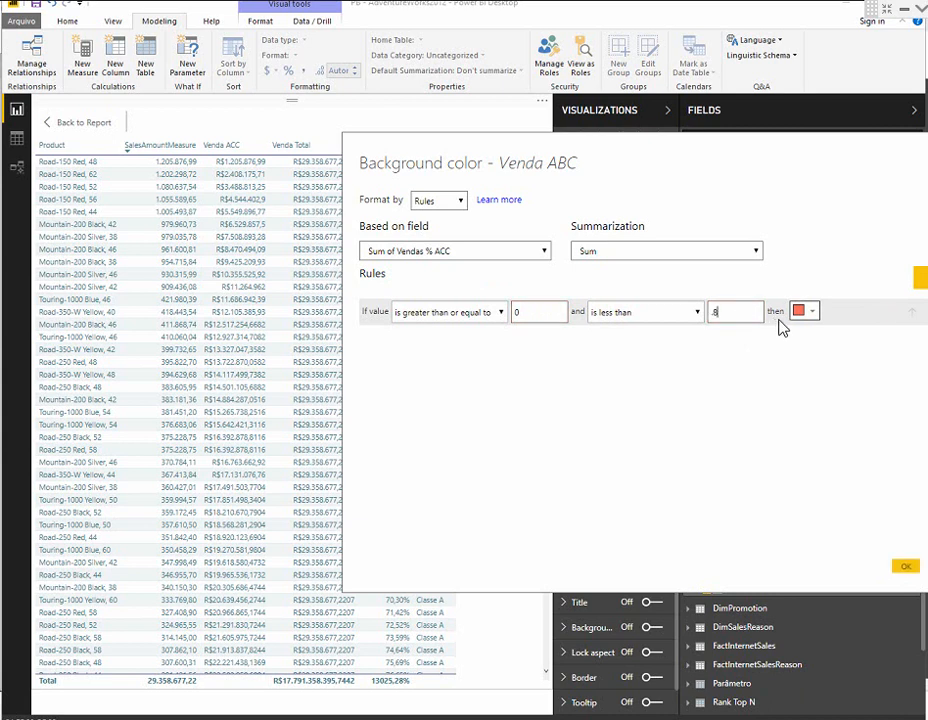
Add a second rule for values from .8 to less than 0.9 with a custom yellow background.
click(921, 278)
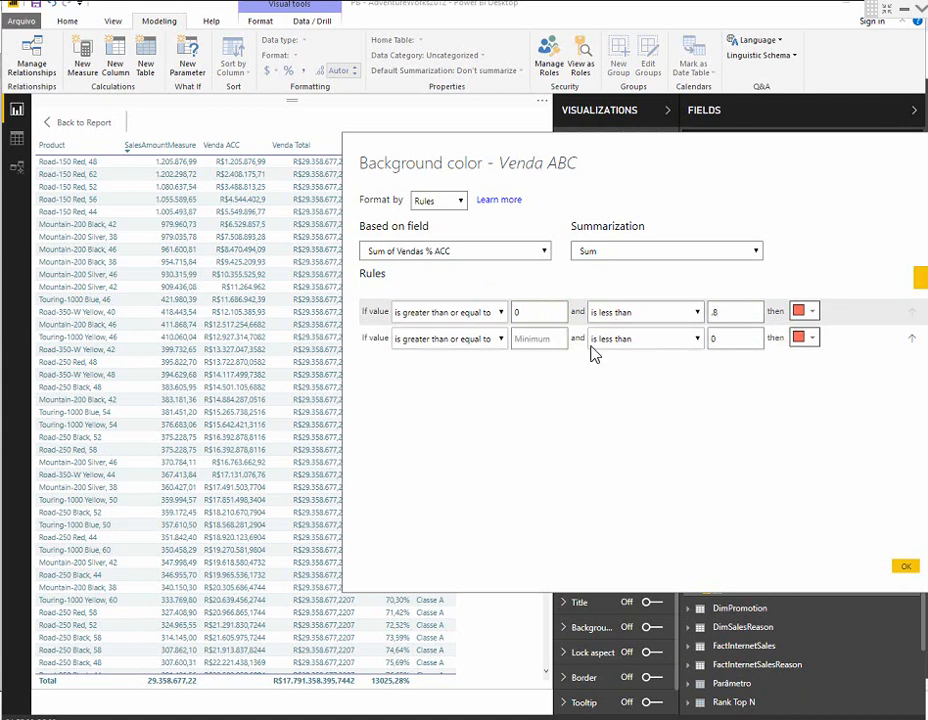
click(549, 339)
text(,8)
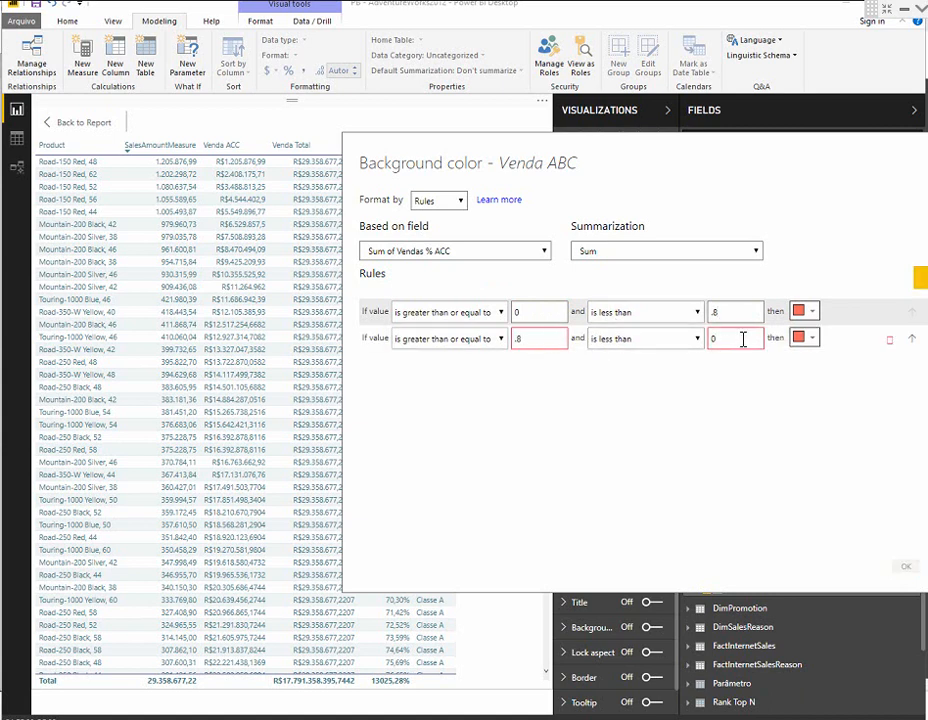
text(,9)
click(804, 339)
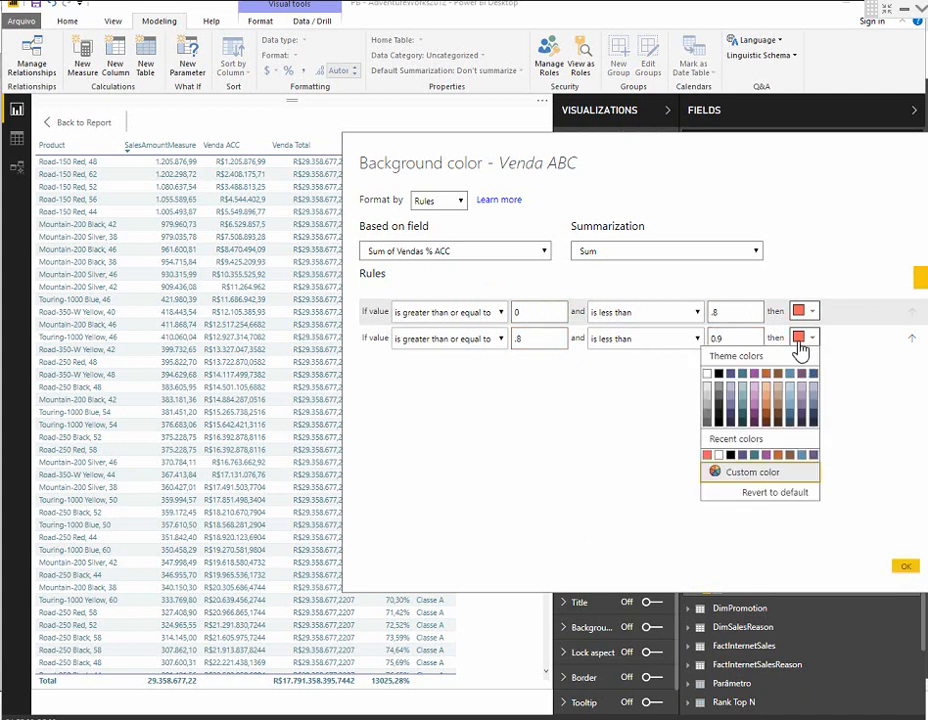
click(735, 471)
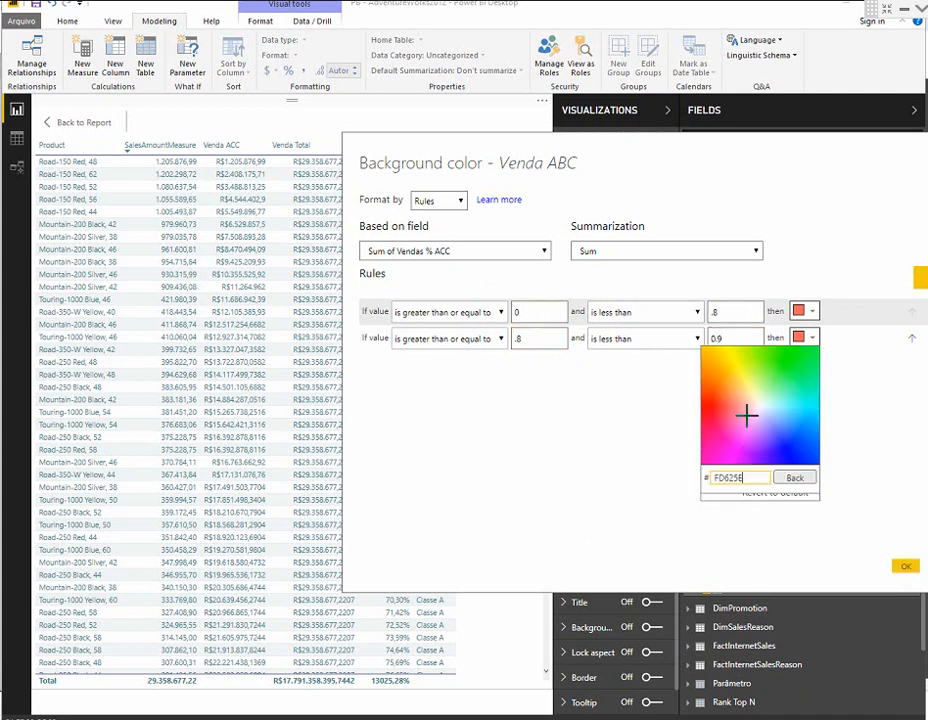
click(735, 366)
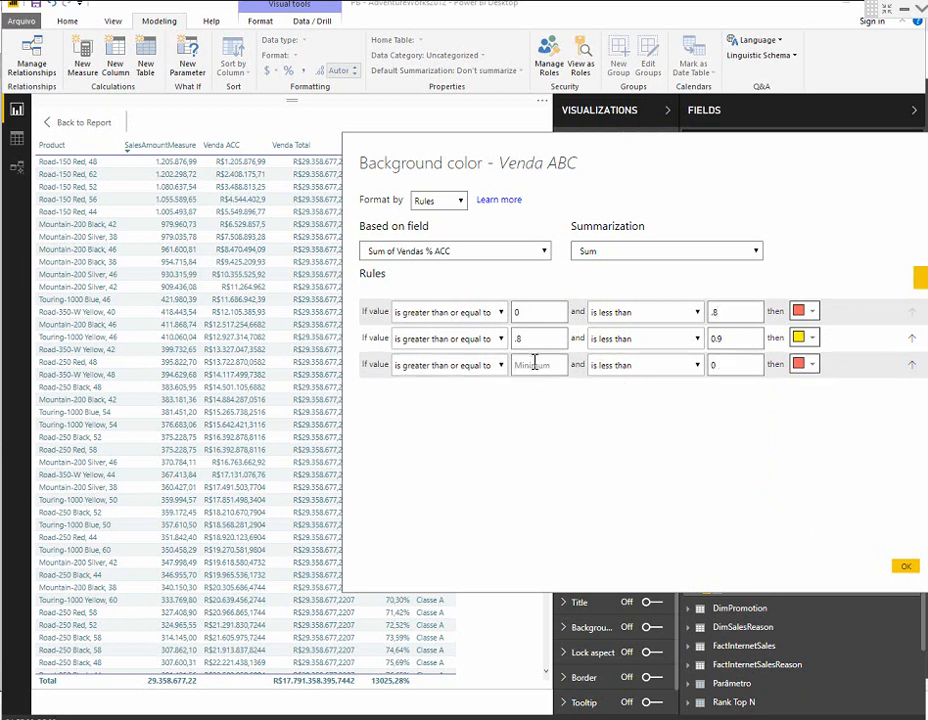
Add a third rule for values from .9 to less than 1 in dark teal and apply the rules.
click(534, 364)
text(.9)
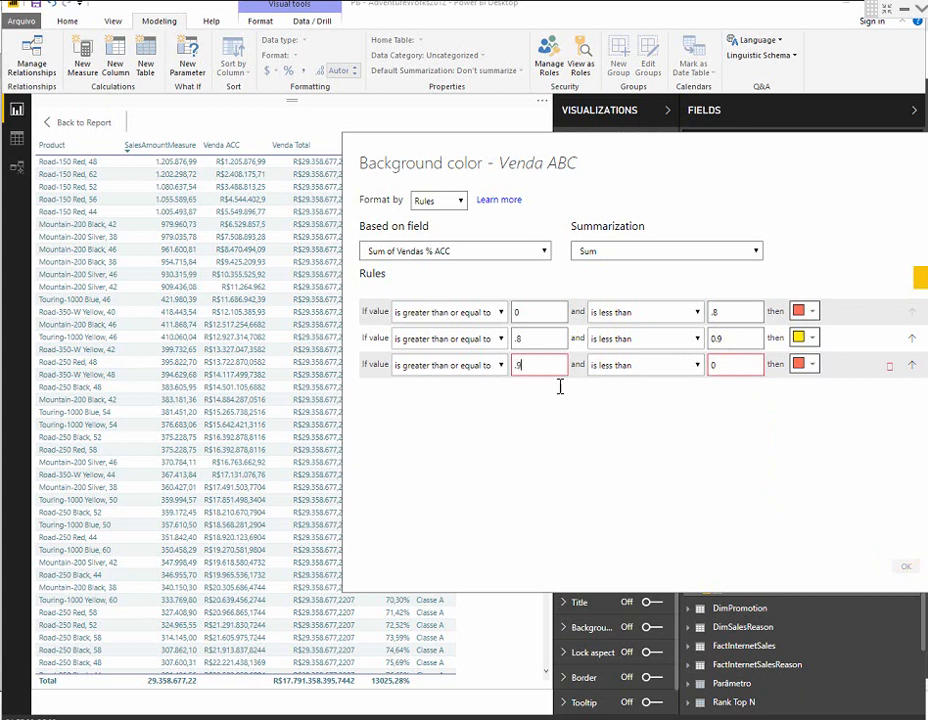
double_click(723, 365)
text(1)
click(803, 366)
click(741, 445)
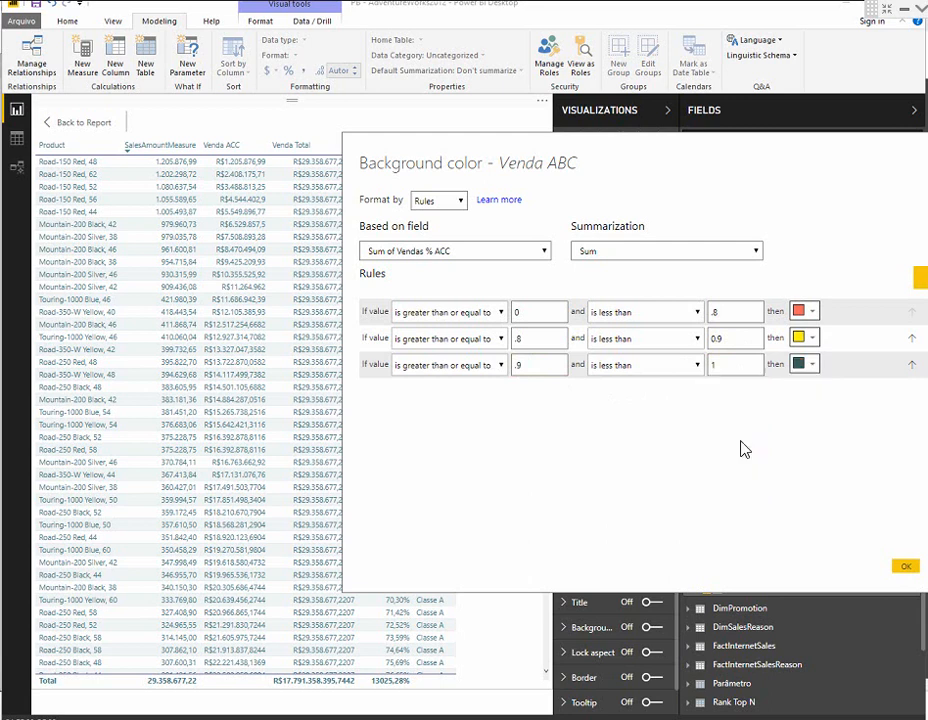
click(903, 567)
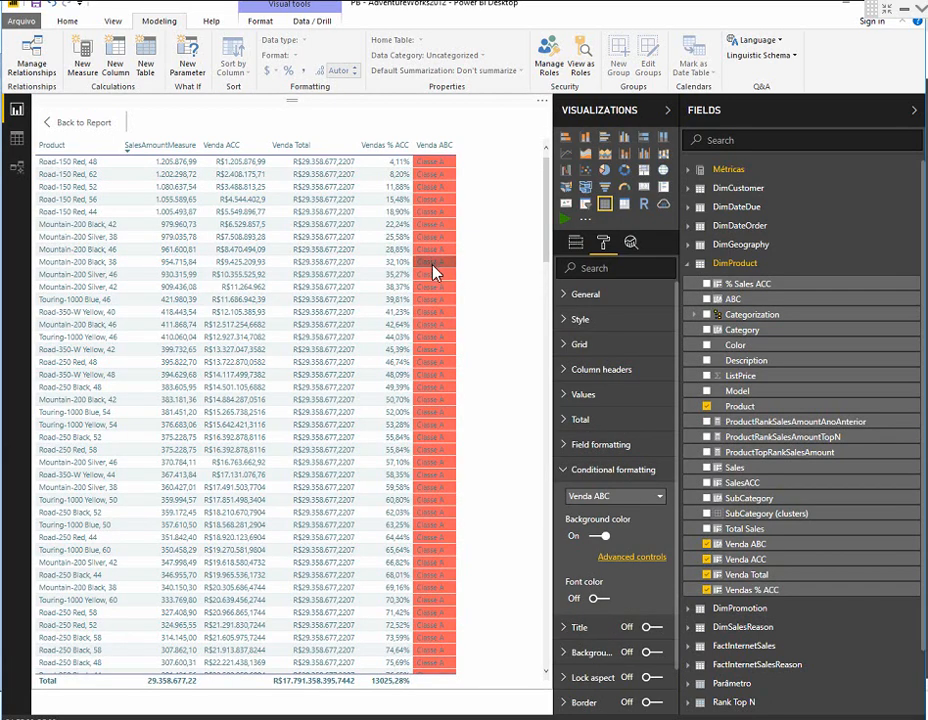
Examine how the Venda ABC background colors follow the Vendas % ACC thresholds across the product rows.
scroll(432, 268, down, 5)
scroll(432, 268, down, 2)
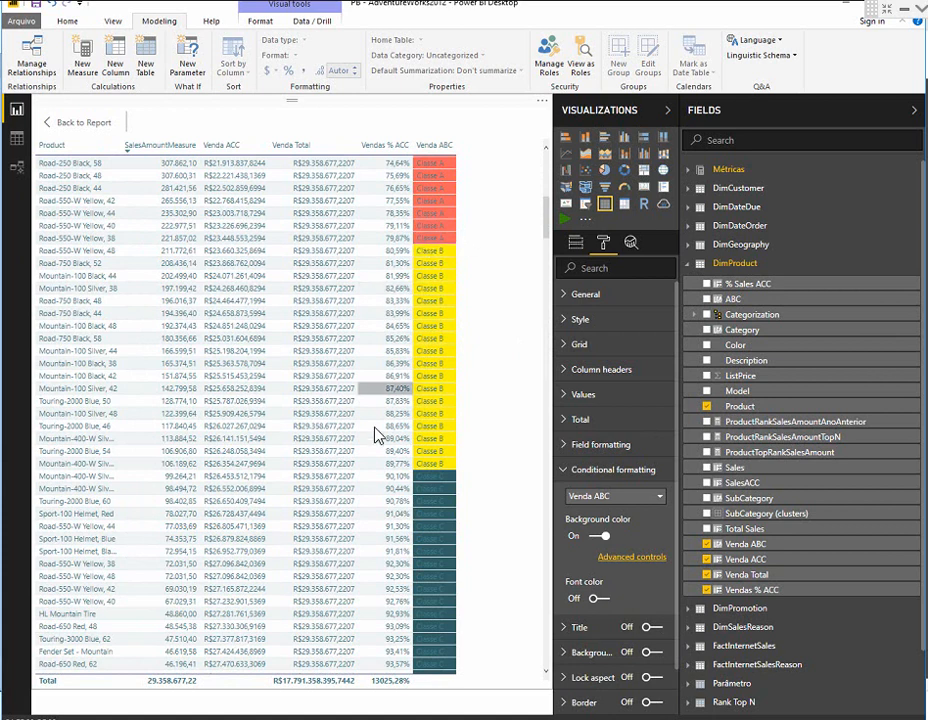
scroll(340, 375, up, 3)
scroll(340, 375, up, 1)
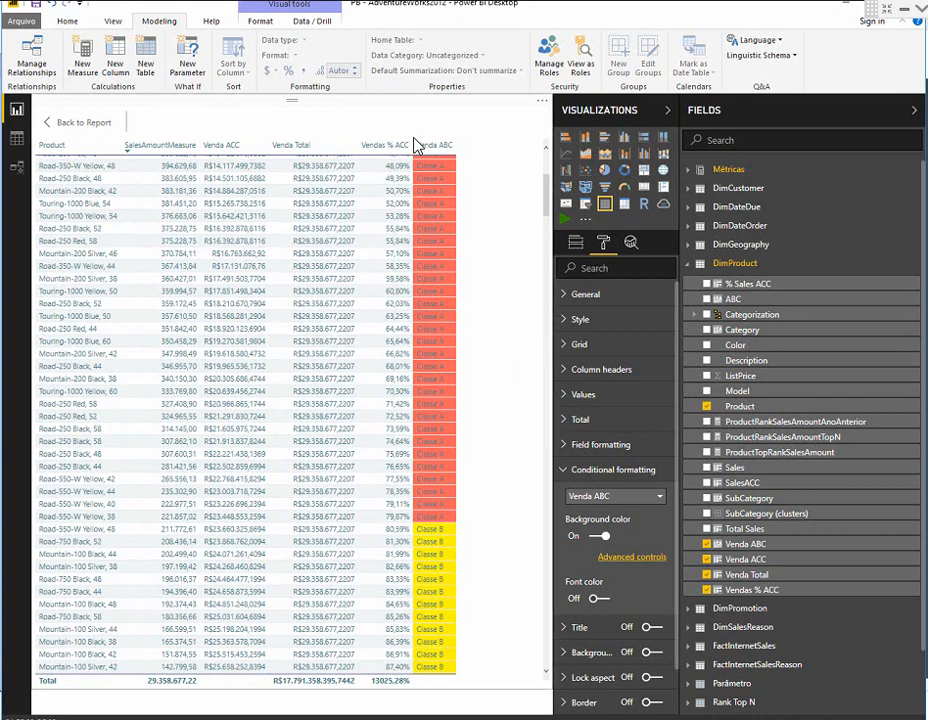
scroll(400, 380, down, 6)
scroll(404, 390, up, 8)
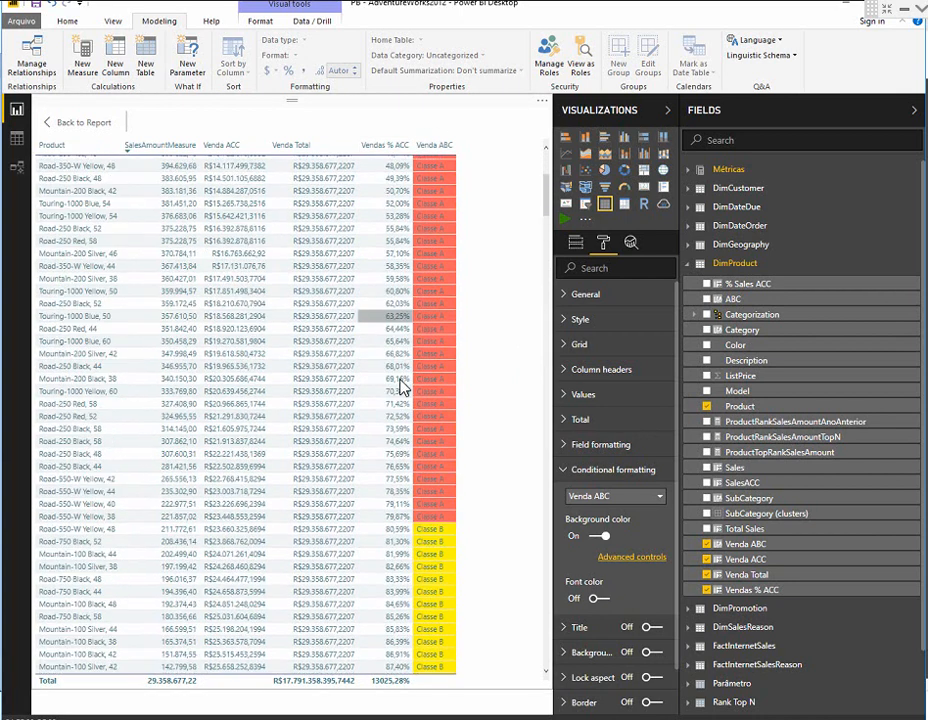
scroll(404, 390, up, 5)
scroll(393, 240, down, 10)
scroll(354, 383, down, 15)
scroll(364, 388, up, 12)
scroll(364, 388, up, 15)
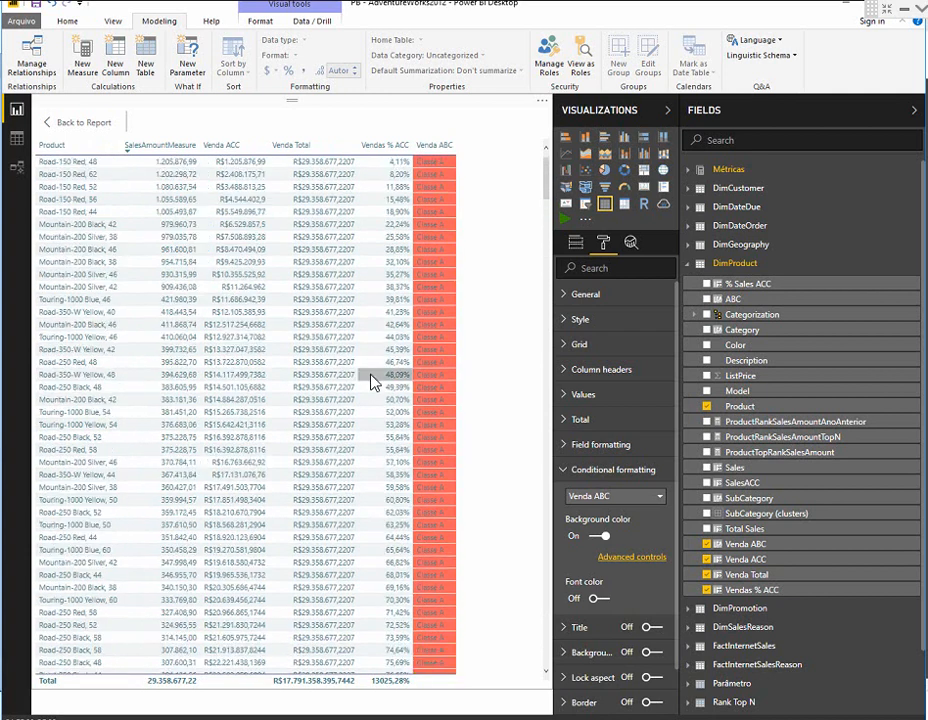
Return to the report page, enlarge the table visual to nearly fill the visible page area, and deselect it.
click(63, 131)
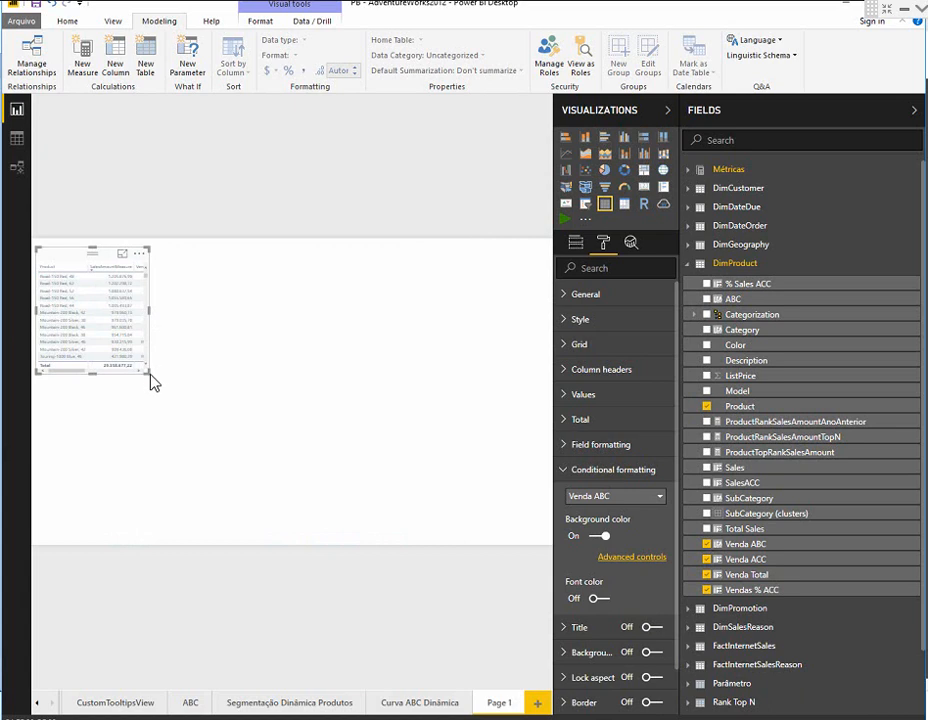
drag(147, 372, 519, 581)
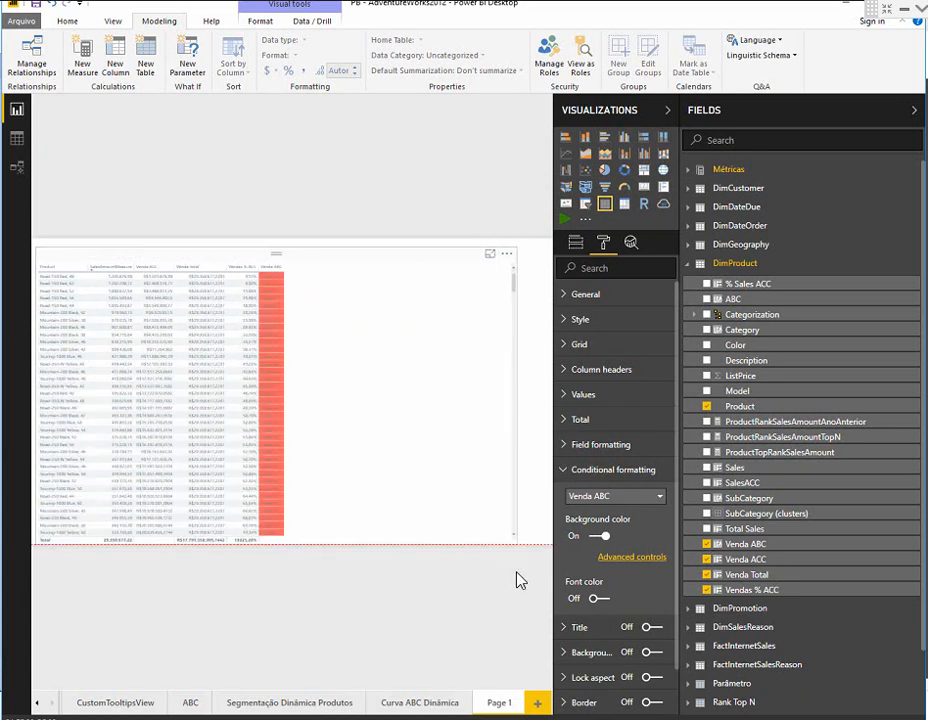
click(519, 581)
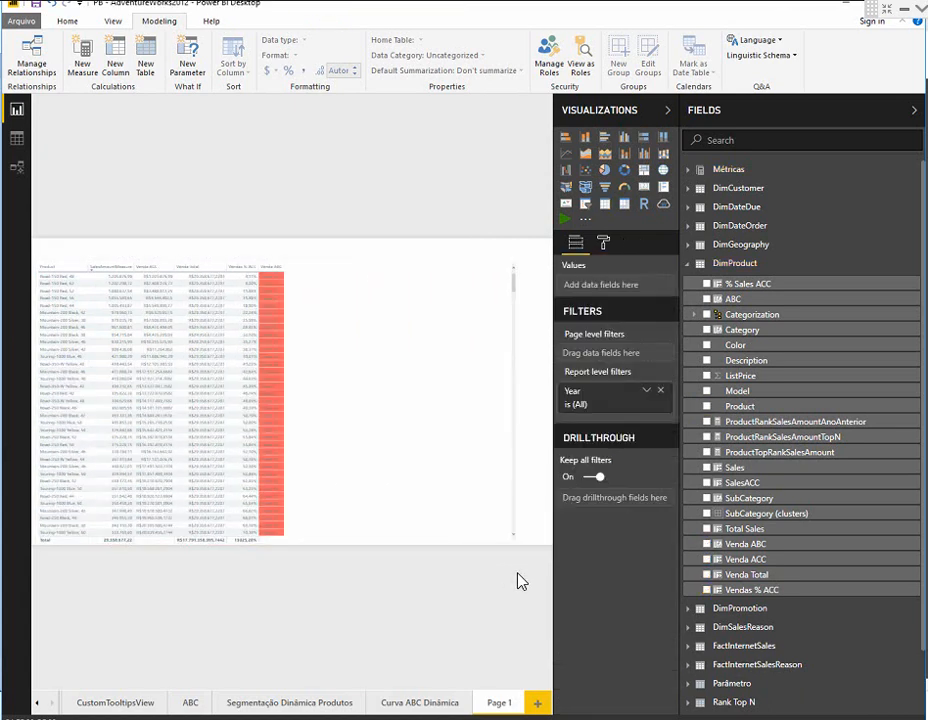